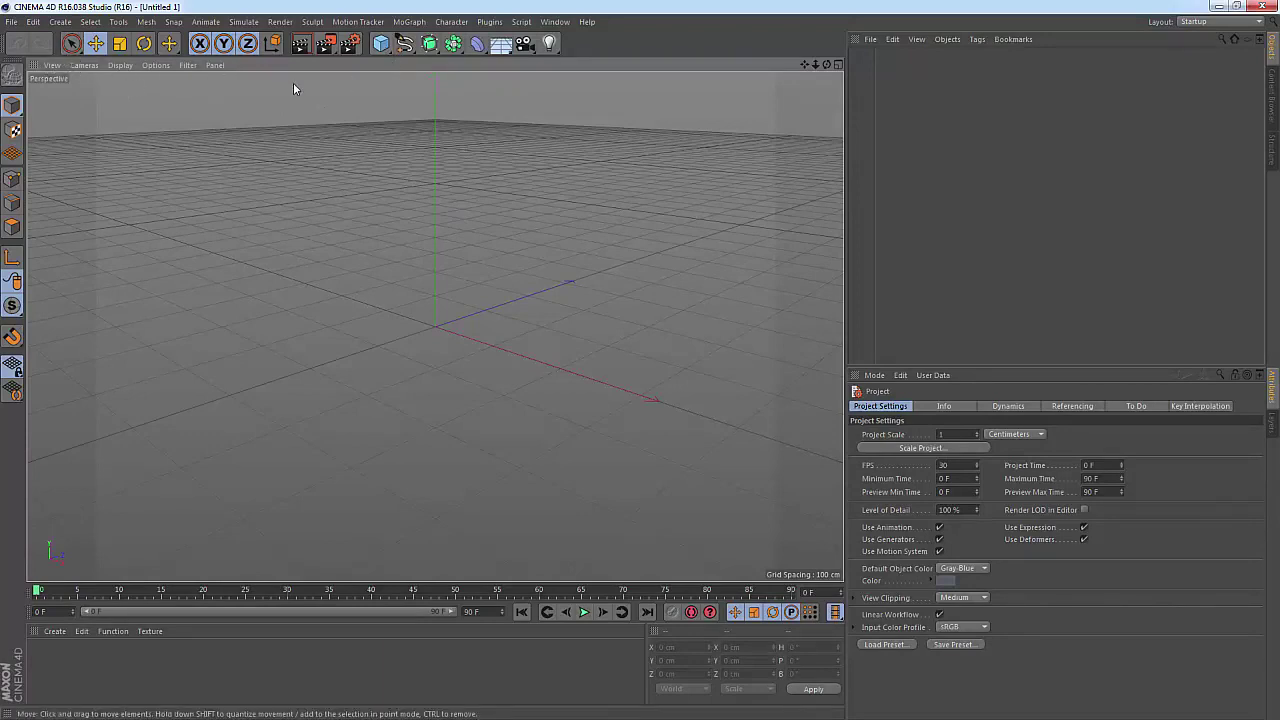
# Step: Choose the Freehand spline tool from the spline types, with Tolerance showing 10 cm
pyautogui.click(375, 44)
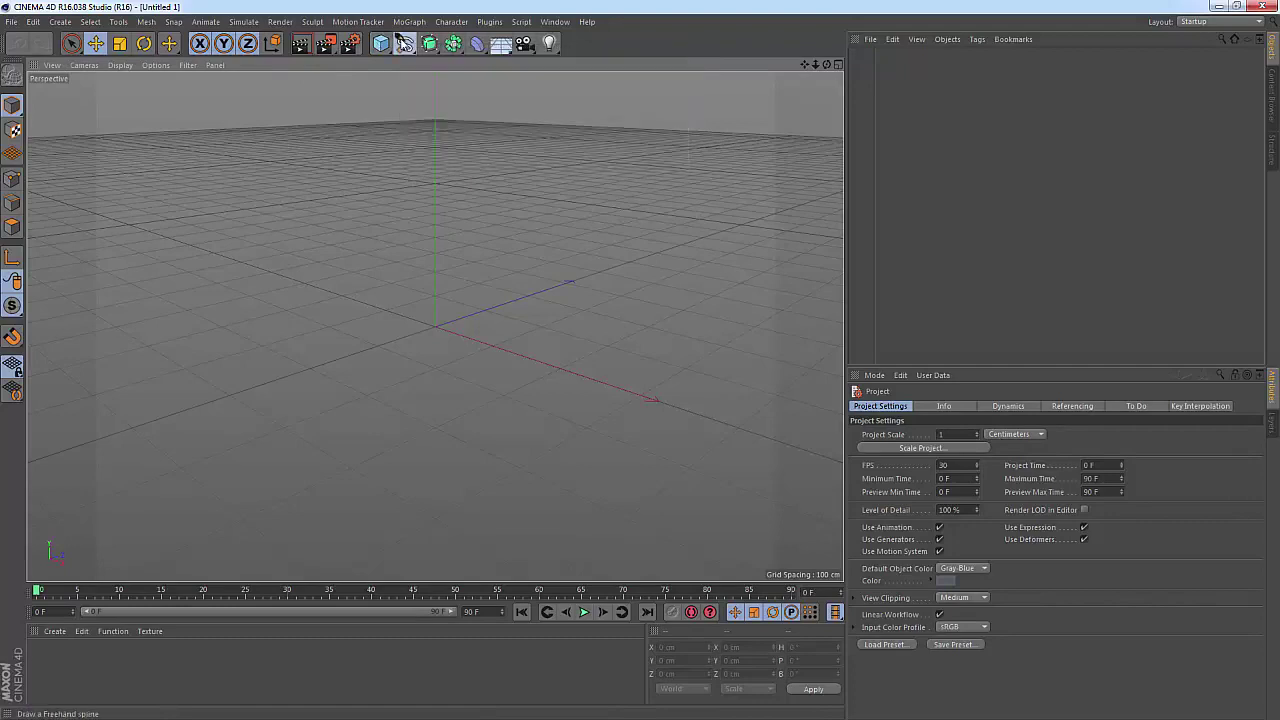
pyautogui.click(405, 44)
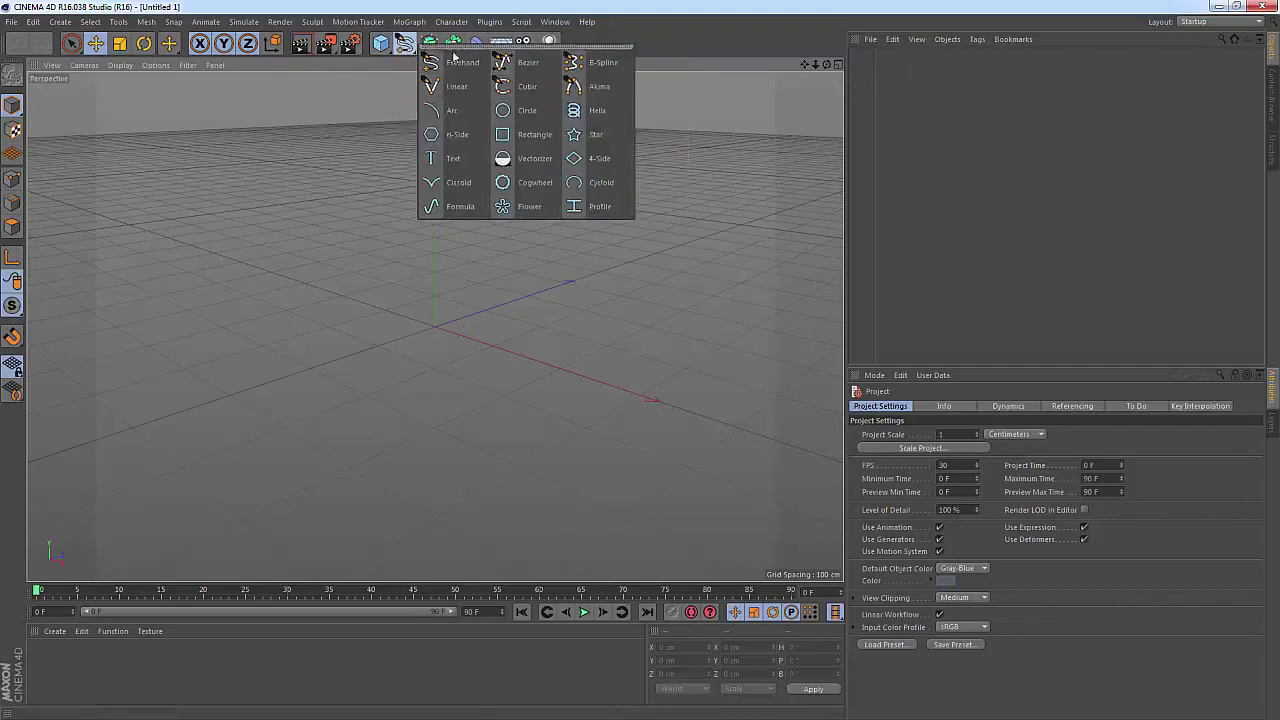
pyautogui.click(405, 45)
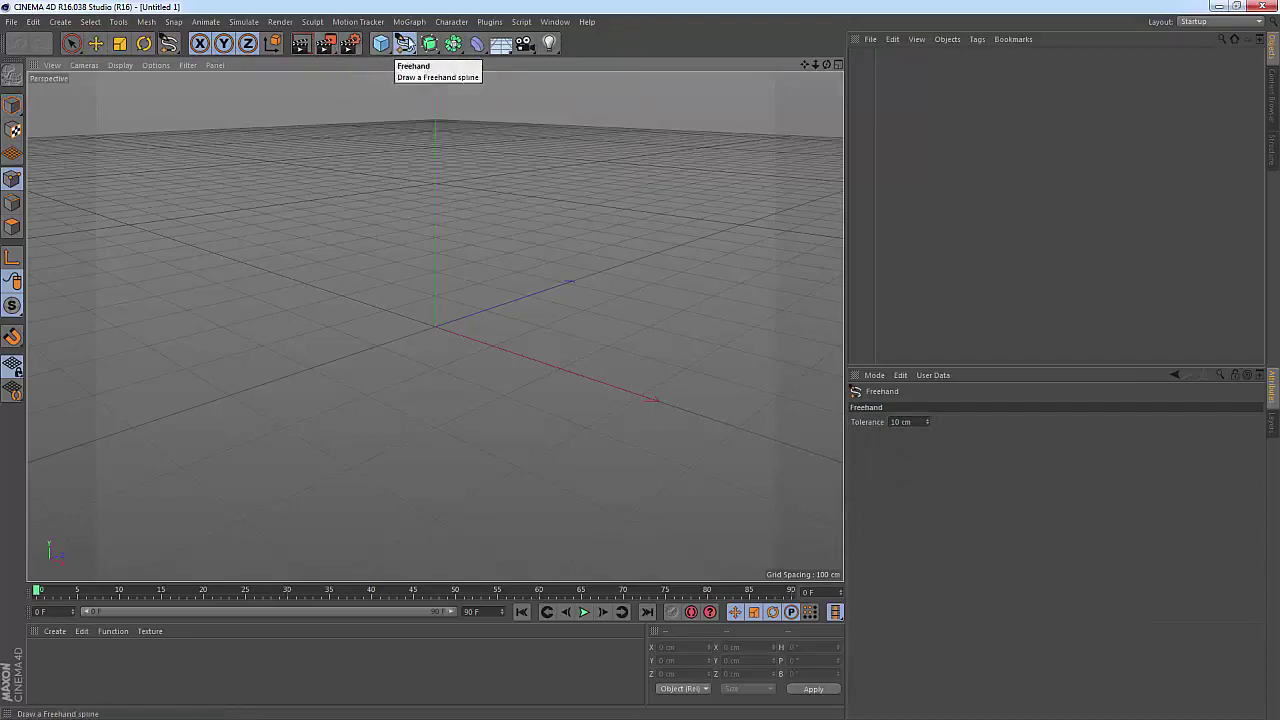
pyautogui.click(407, 47)
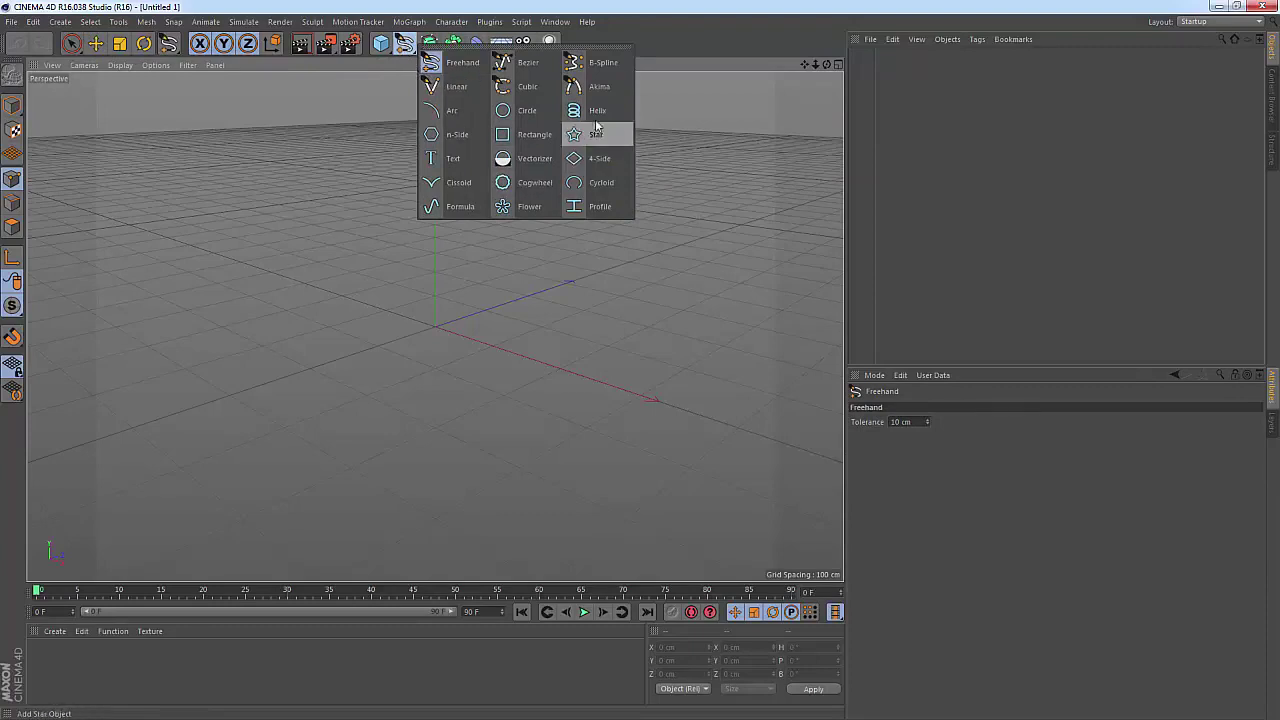
pyautogui.click(60, 21)
pyautogui.moveTo(63, 55)
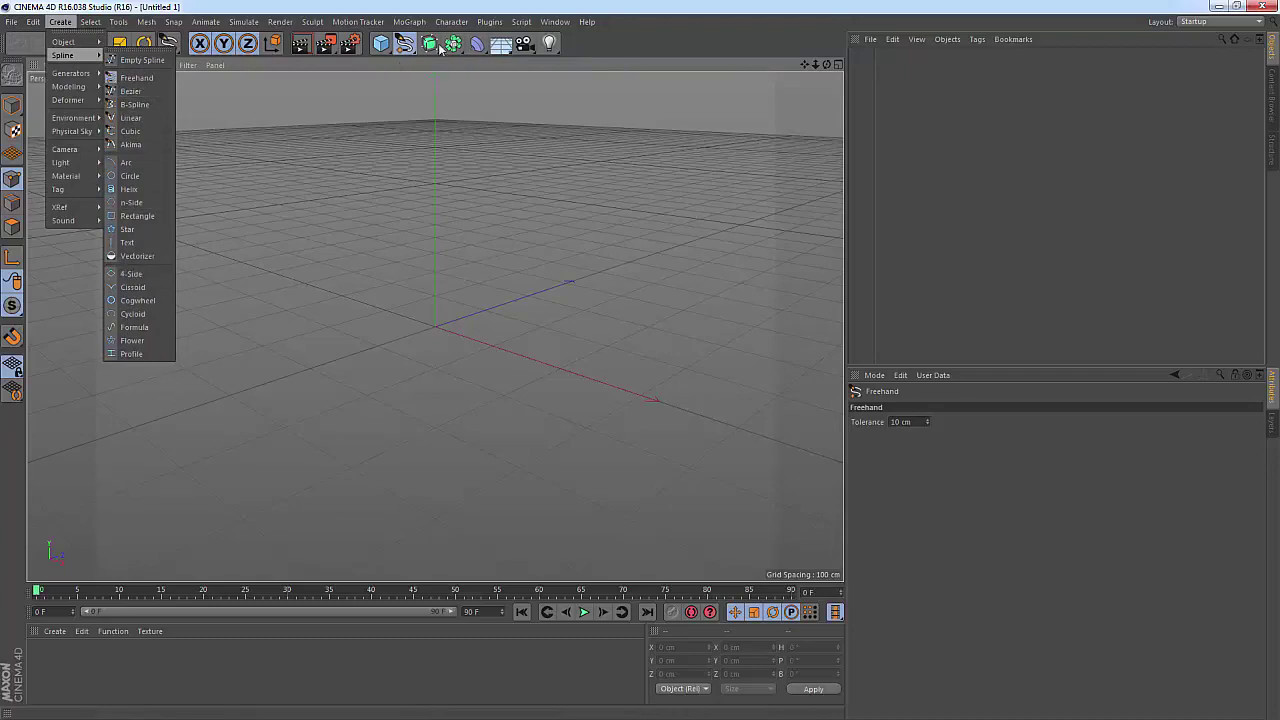
pyautogui.click(400, 45)
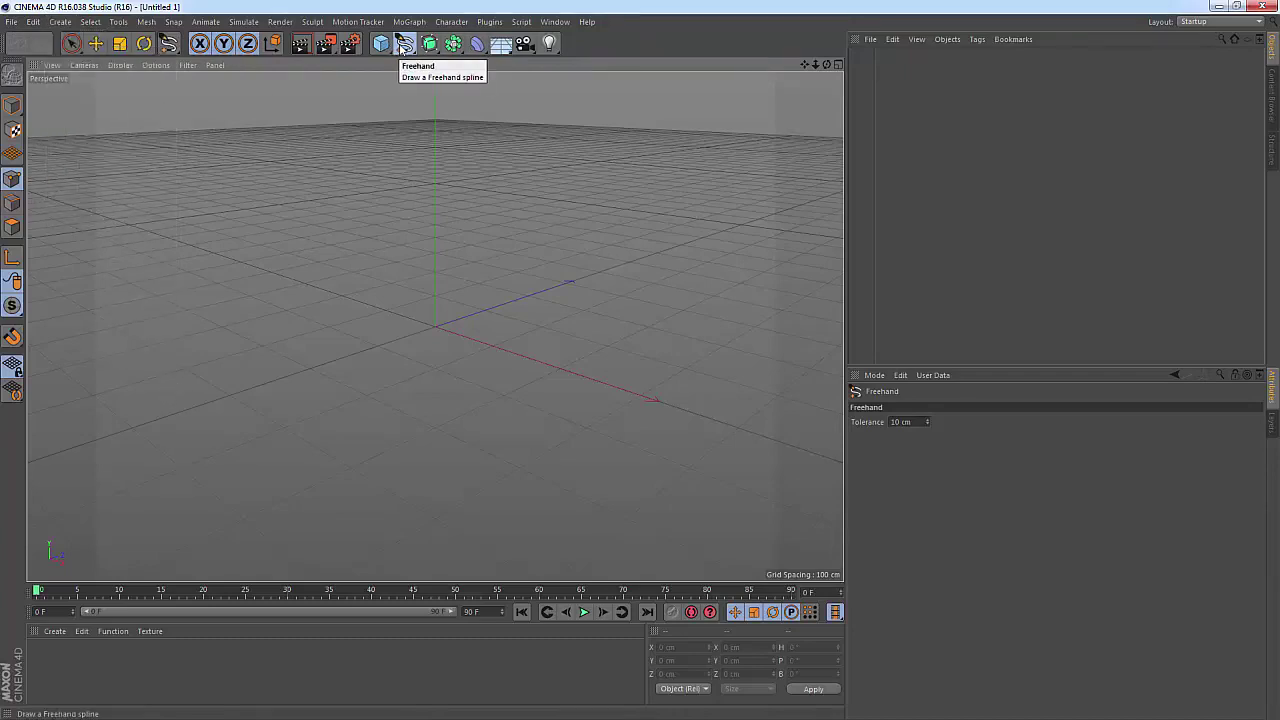
pyautogui.click(404, 45)
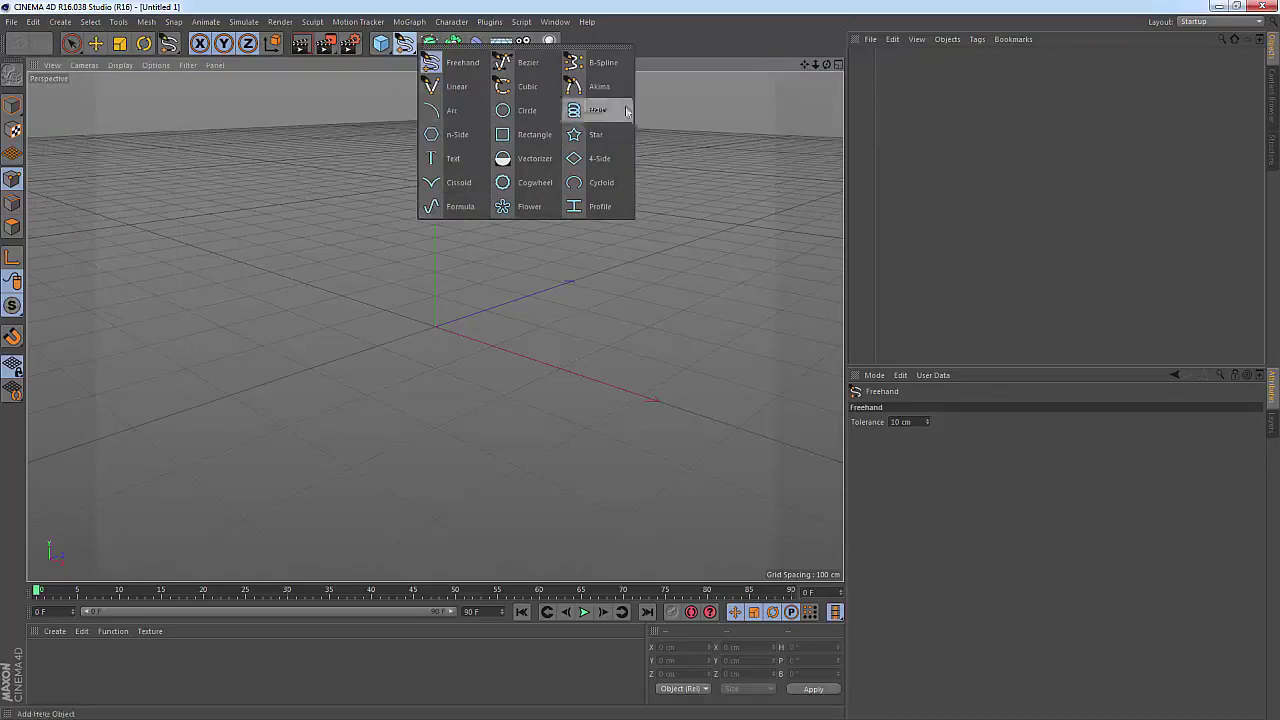
pyautogui.click(210, 209)
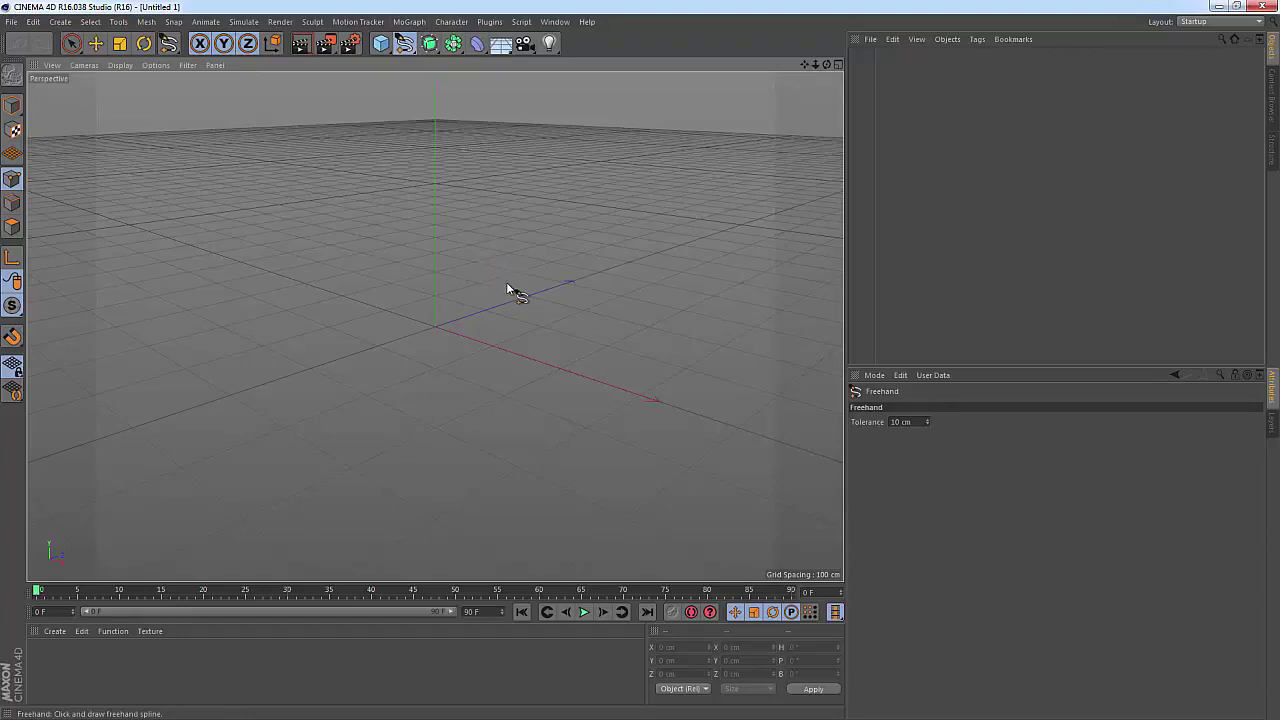
# Step: Draw three quick freehand strokes on the floor, including a long curving one
pyautogui.moveTo(480, 279); pyautogui.dragTo(411, 273)
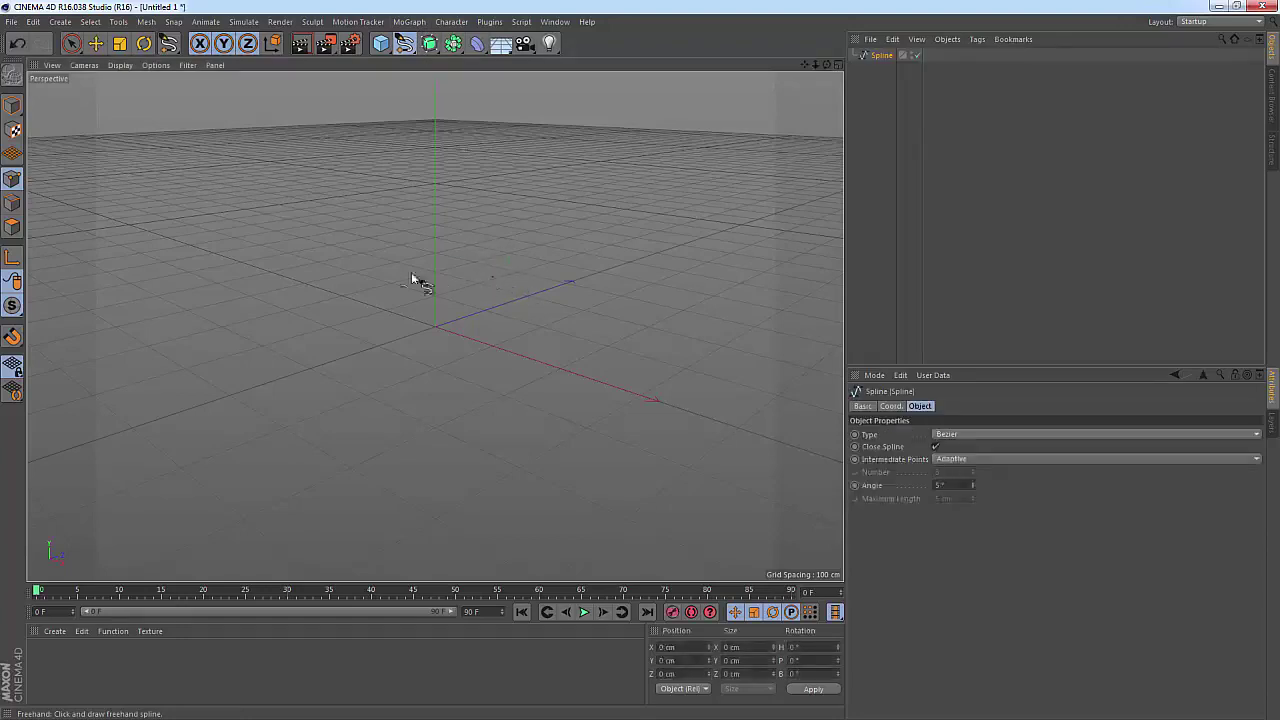
pyautogui.click(309, 281)
pyautogui.moveTo(276, 318); pyautogui.dragTo(568, 256)
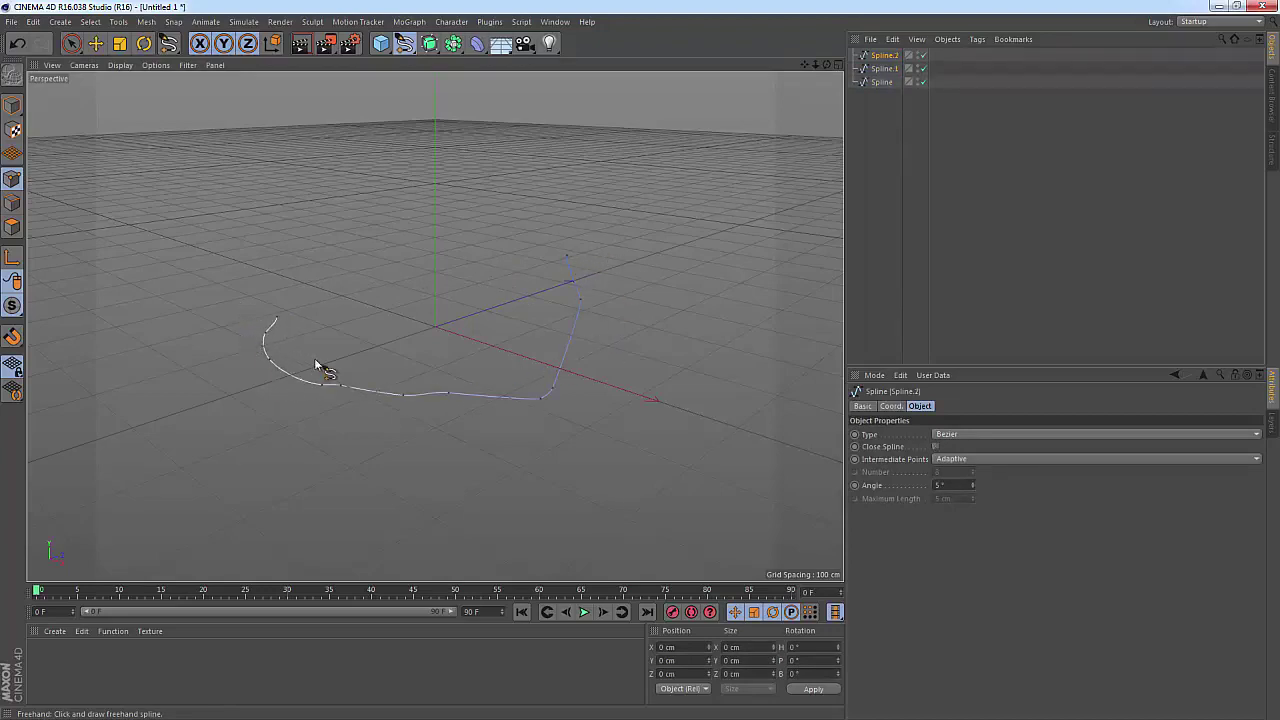
pyautogui.press('e')
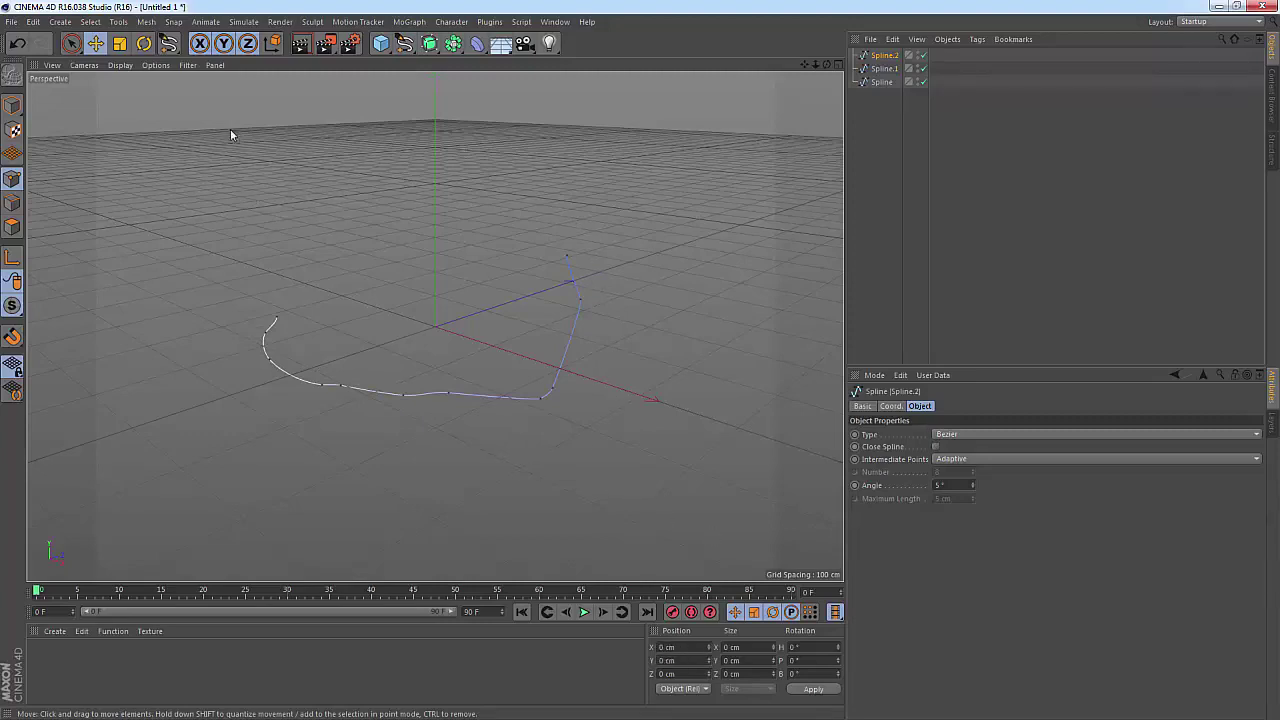
# Step: Write handwritten letters as a series of freehand strokes across the viewport
pyautogui.click(404, 43)
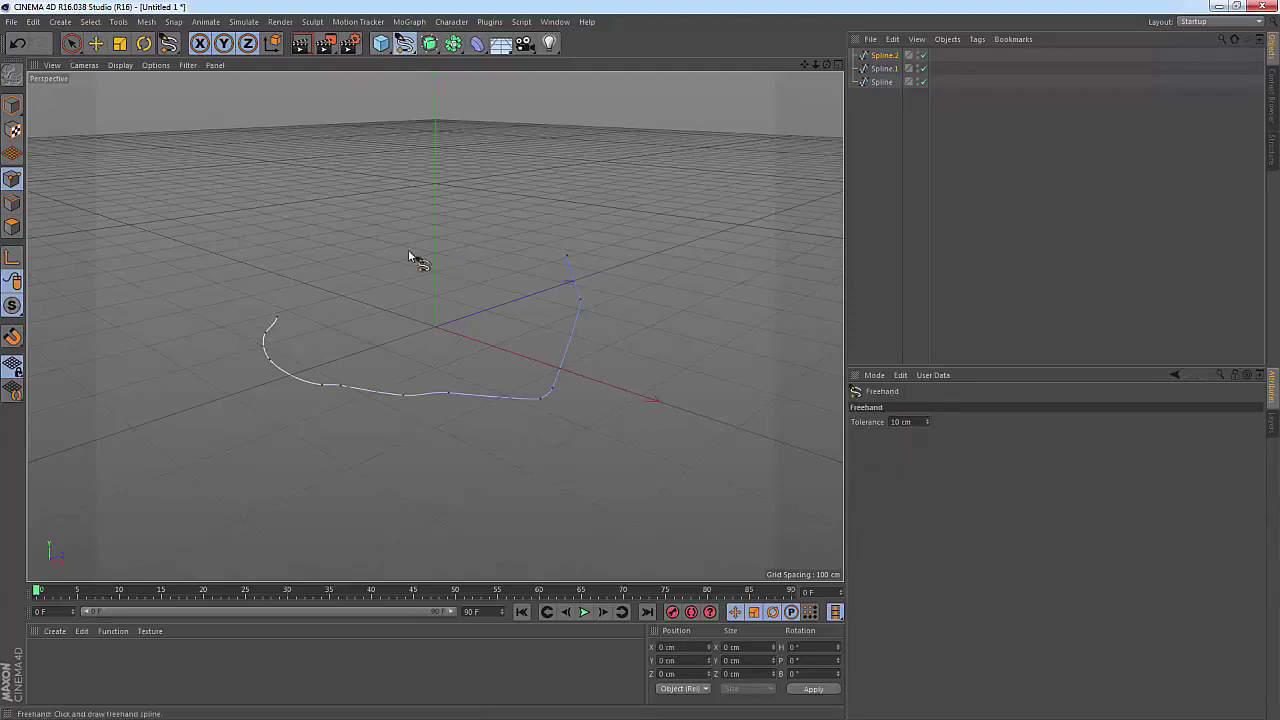
pyautogui.moveTo(331, 214); pyautogui.dragTo(400, 405)
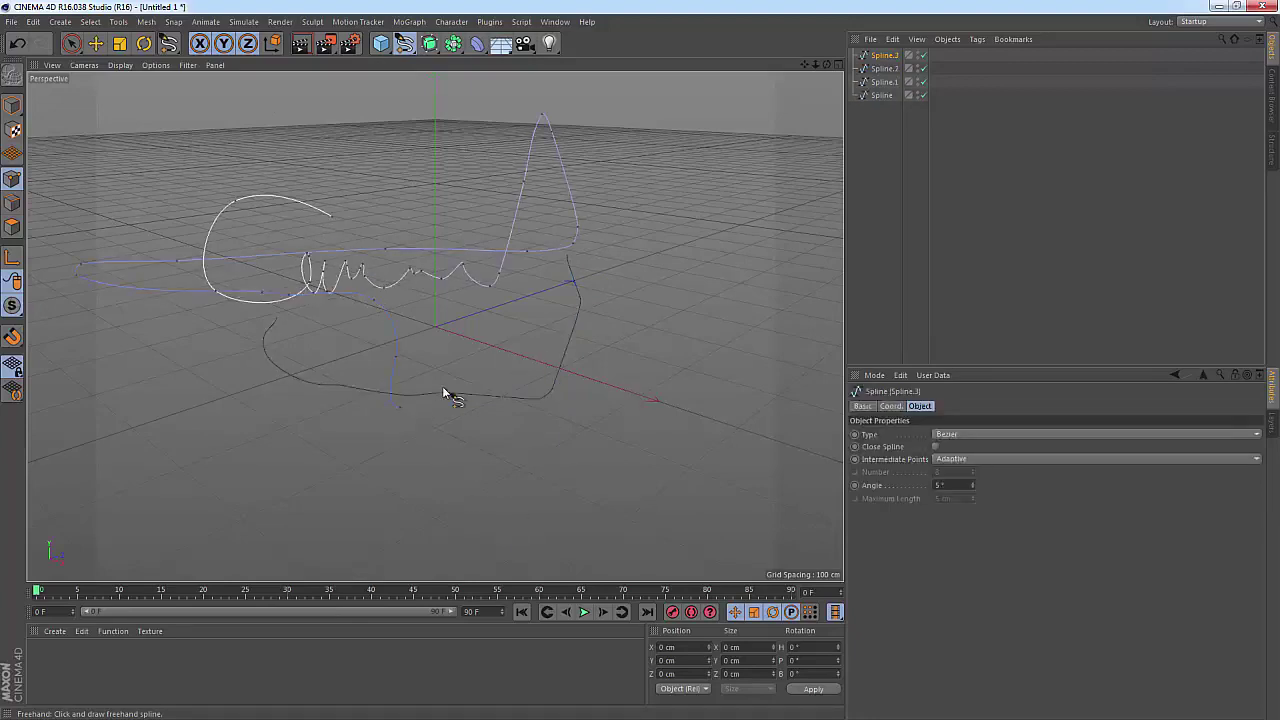
pyautogui.moveTo(440, 445); pyautogui.dragTo(445, 545)
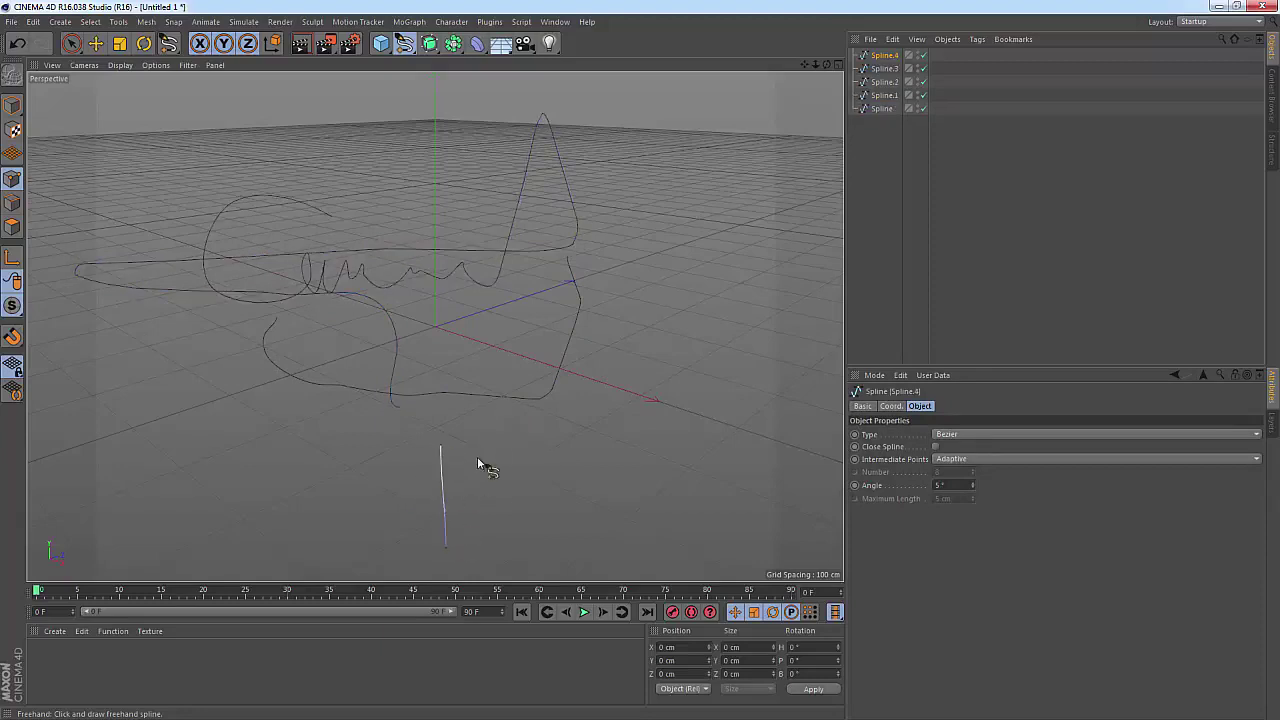
pyautogui.moveTo(416, 503)
pyautogui.mouseDown()
pyautogui.moveTo(498, 532)
pyautogui.moveTo(567, 472)
pyautogui.mouseUp()
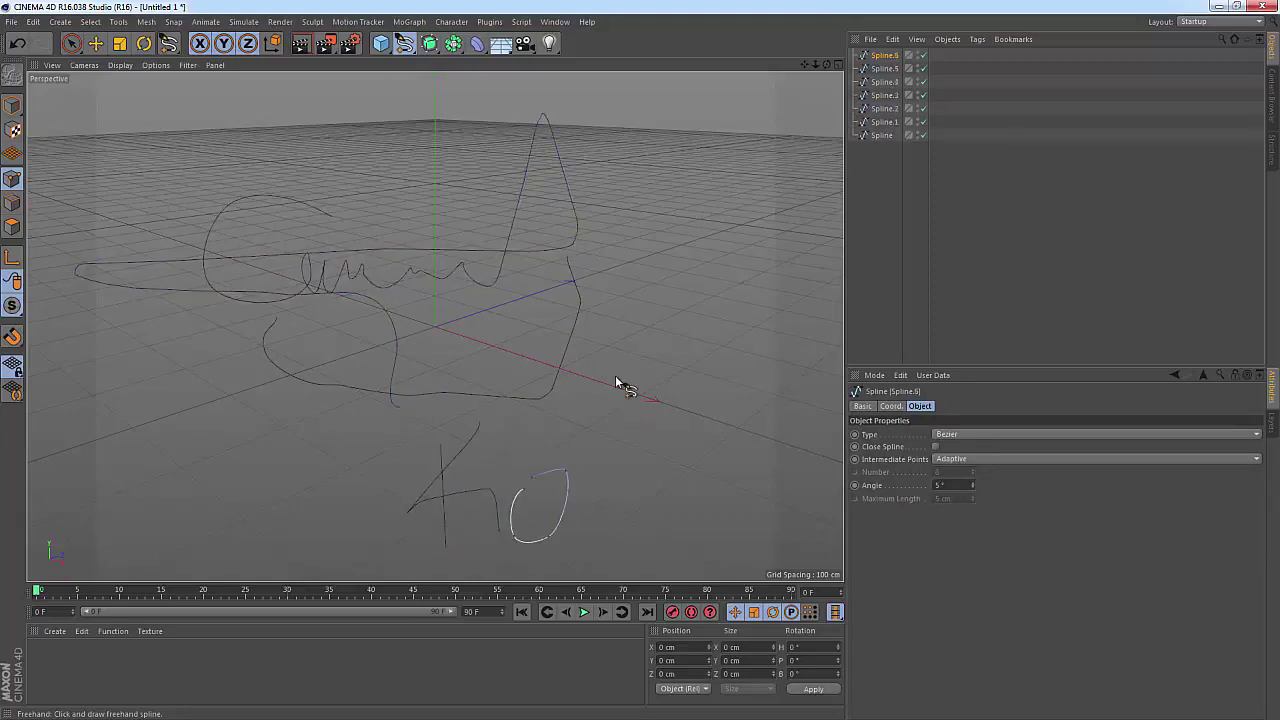
pyautogui.moveTo(632, 515)
pyautogui.mouseDown()
pyautogui.moveTo(609, 405)
pyautogui.moveTo(668, 500)
pyautogui.mouseUp()
pyautogui.moveTo(690, 455); pyautogui.dragTo(727, 447)
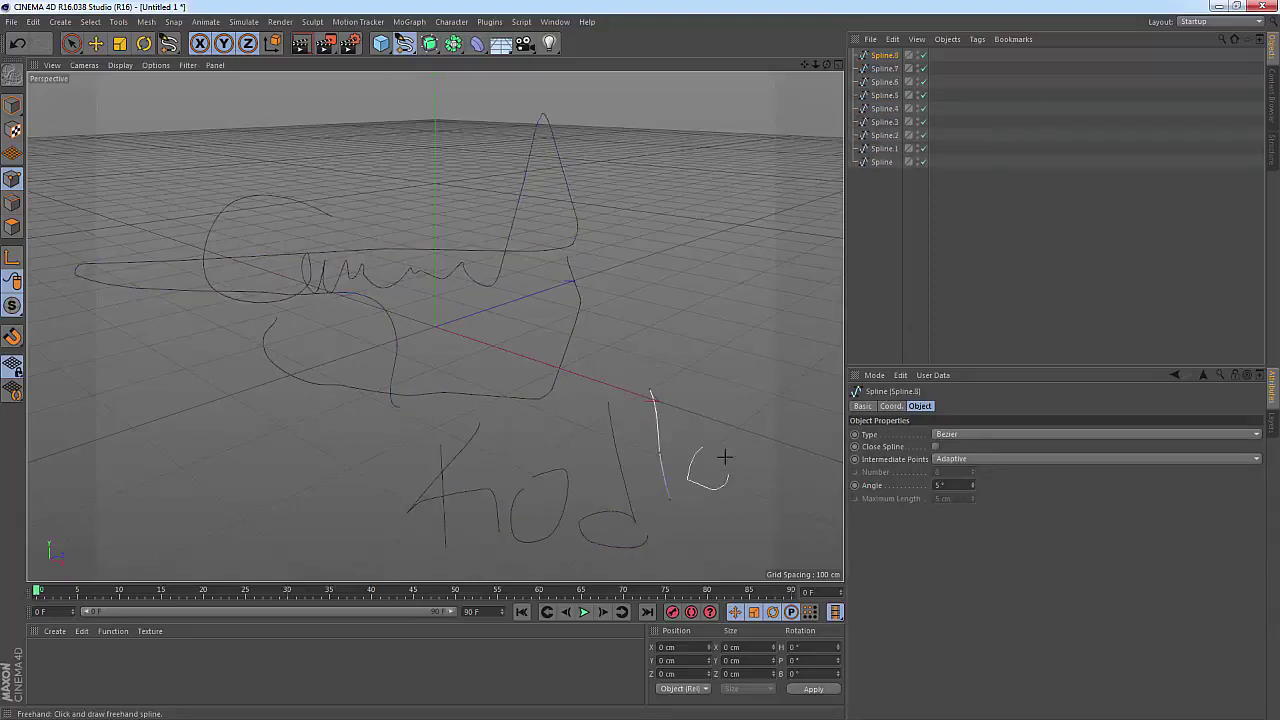
pyautogui.moveTo(714, 297); pyautogui.dragTo(785, 440)
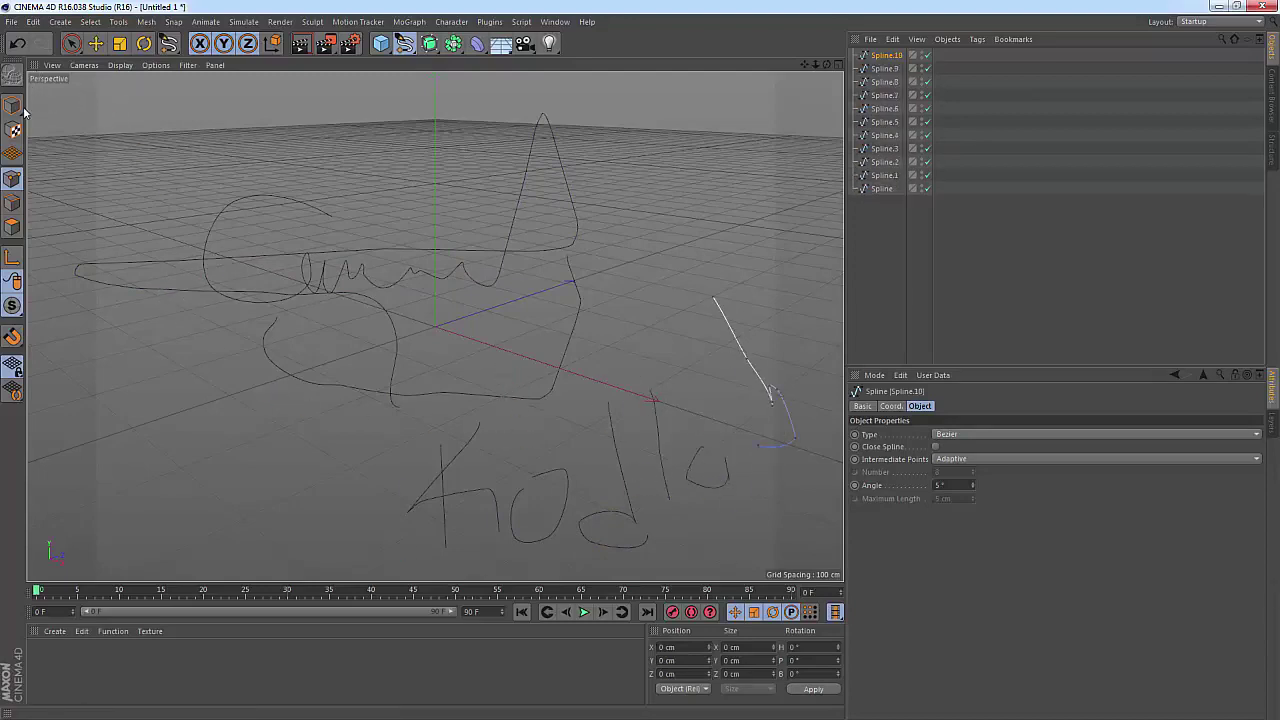
# Step: Select all the drawn splines in the Object Manager and delete them
pyautogui.press('e')
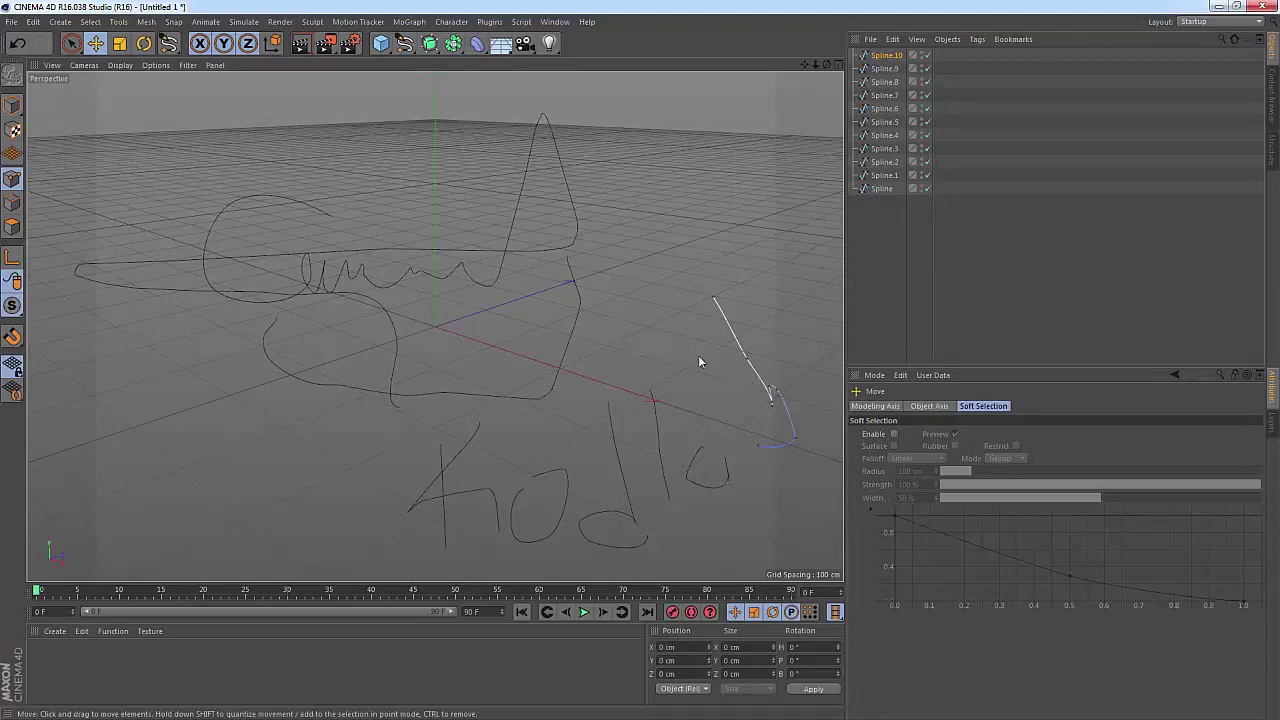
pyautogui.click(881, 188)
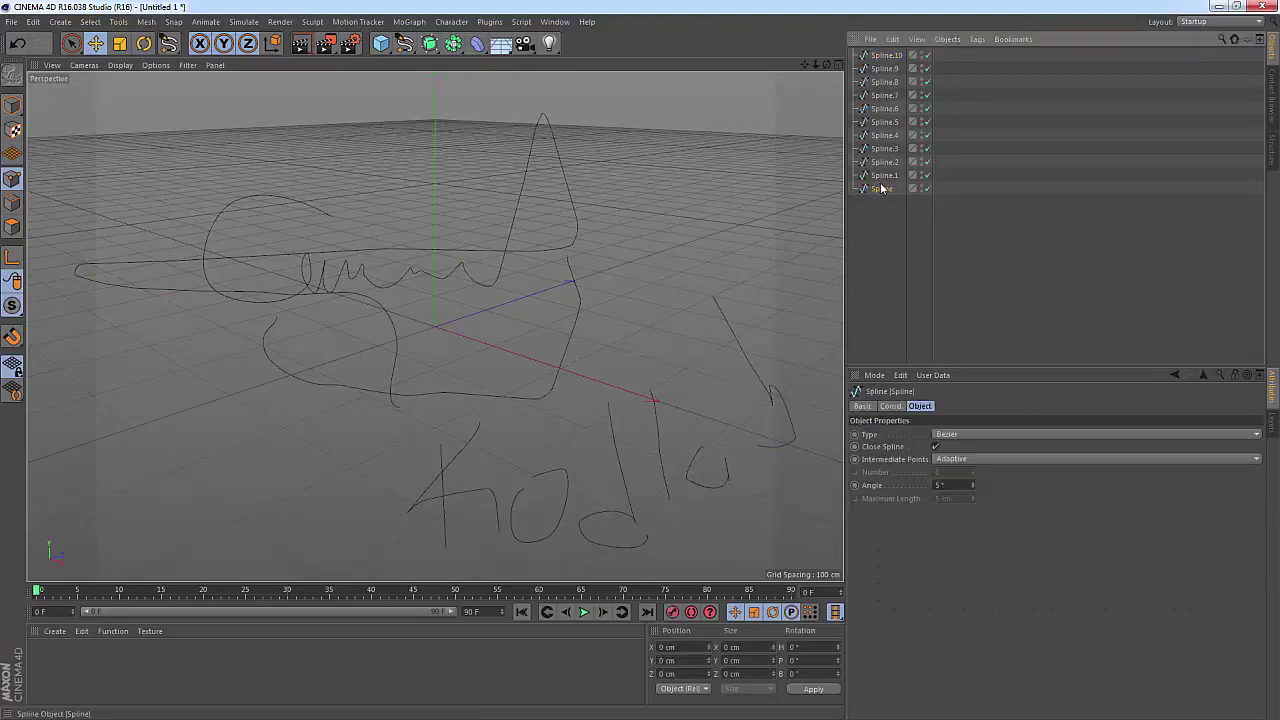
pyautogui.keyDown('shift'); pyautogui.click(887, 62); pyautogui.keyUp('shift')
pyautogui.press('Delete')
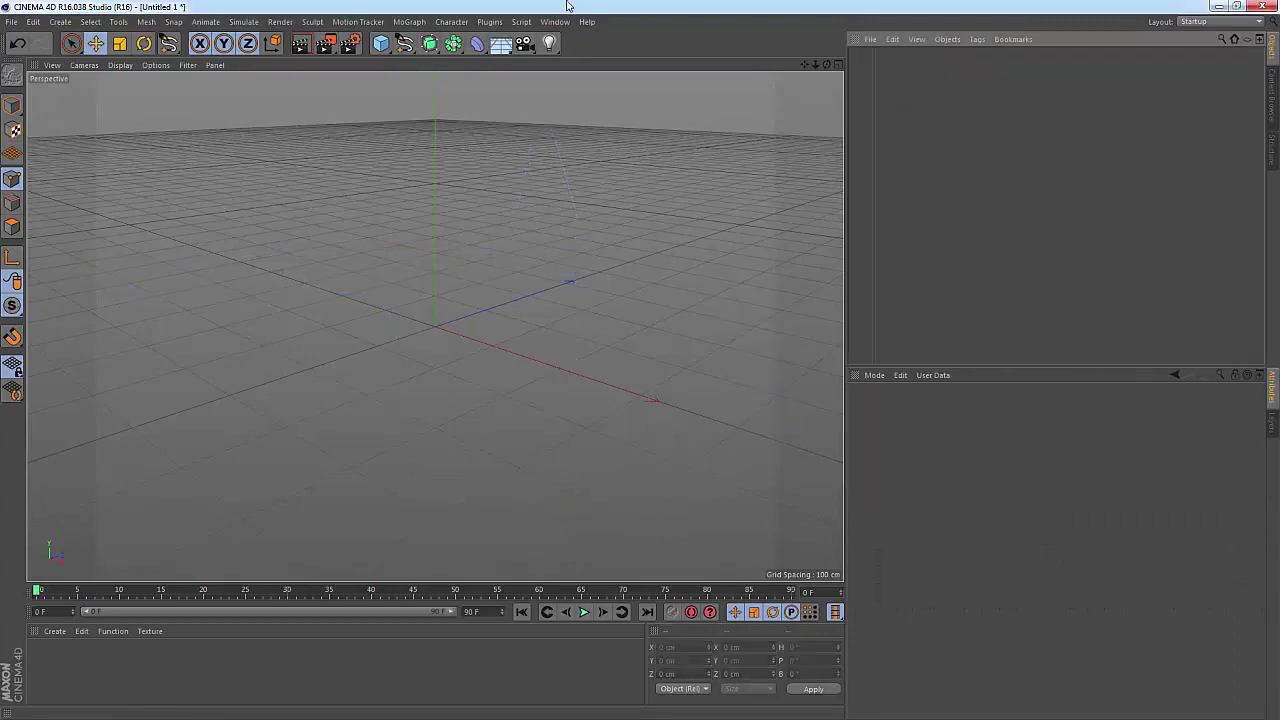
# Step: Pick the Bezier spline tool and draw five smooth curved points across the floor
pyautogui.click(404, 43)
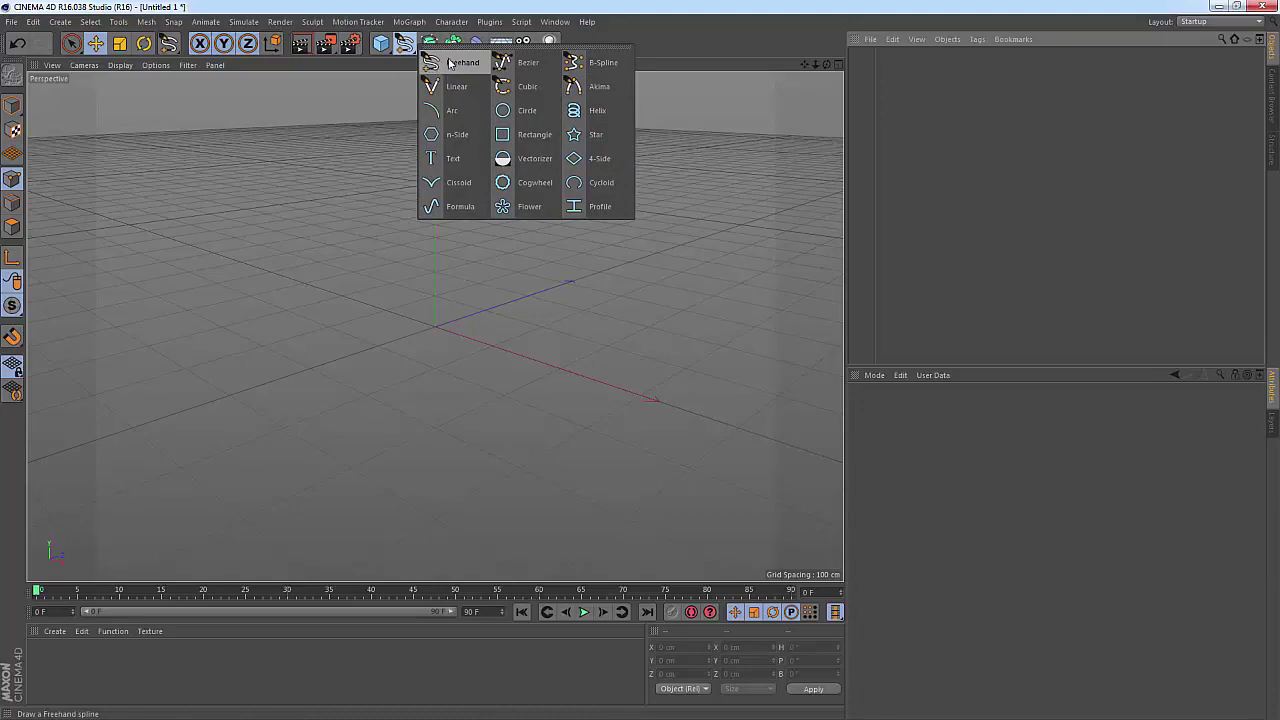
pyautogui.click(449, 63)
pyautogui.moveTo(221, 324); pyautogui.dragTo(320, 300)
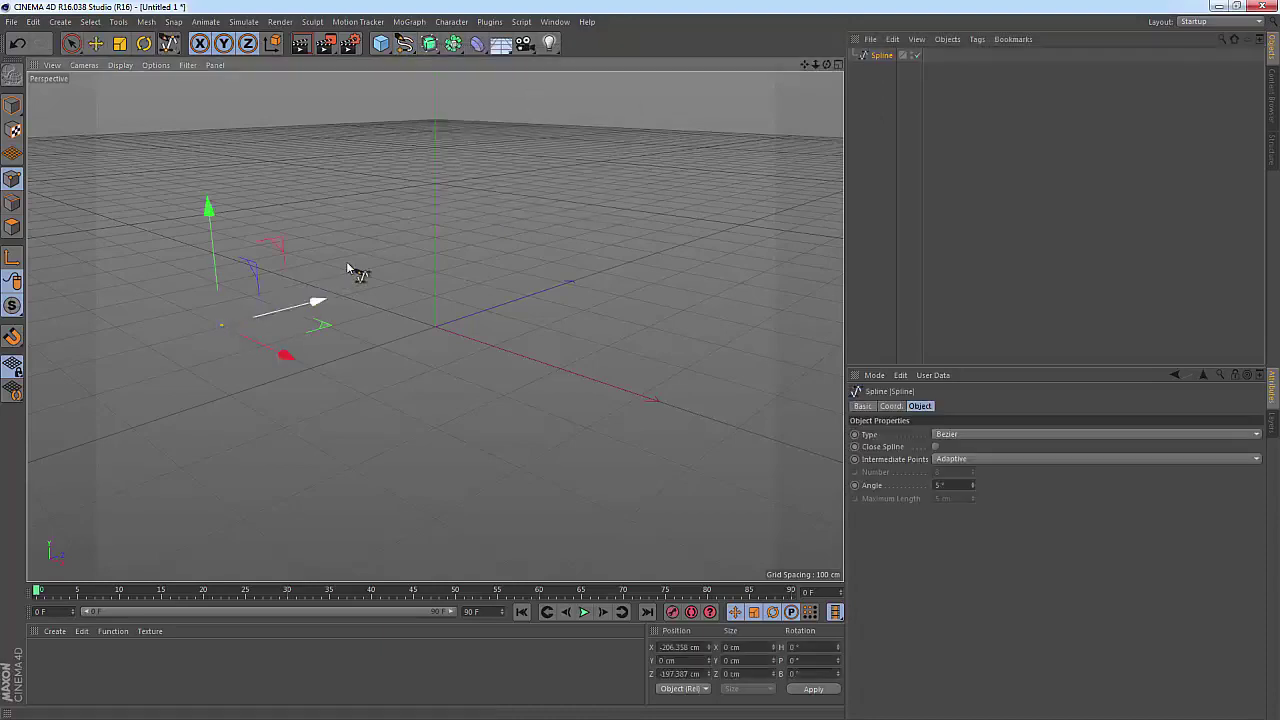
pyautogui.moveTo(392, 254)
pyautogui.mouseDown()
pyautogui.moveTo(548, 276)
pyautogui.moveTo(423, 271)
pyautogui.moveTo(400, 309)
pyautogui.moveTo(424, 318)
pyautogui.moveTo(471, 263)
pyautogui.mouseUp()
pyautogui.moveTo(621, 237)
pyautogui.mouseDown()
pyautogui.moveTo(654, 243)
pyautogui.moveTo(646, 163)
pyautogui.moveTo(592, 161)
pyautogui.mouseUp()
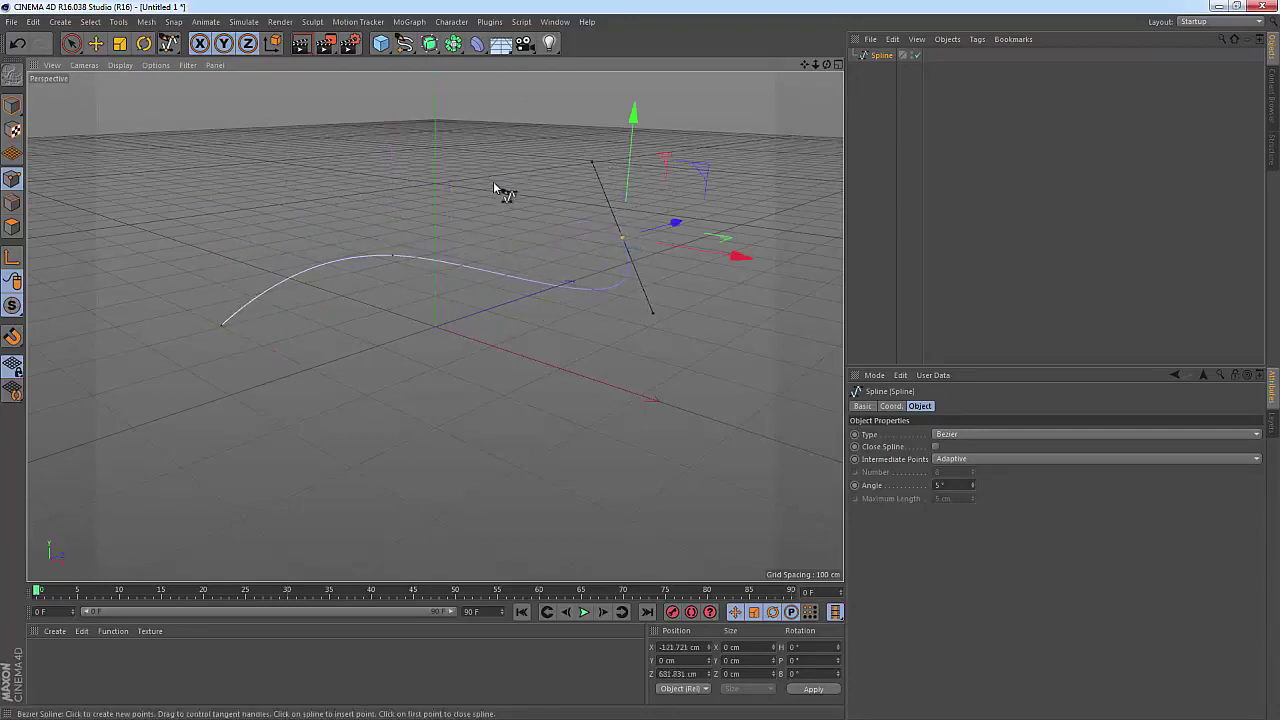
pyautogui.moveTo(493, 181)
pyautogui.mouseDown()
pyautogui.moveTo(458, 210)
pyautogui.moveTo(516, 218)
pyautogui.moveTo(427, 292)
pyautogui.mouseUp()
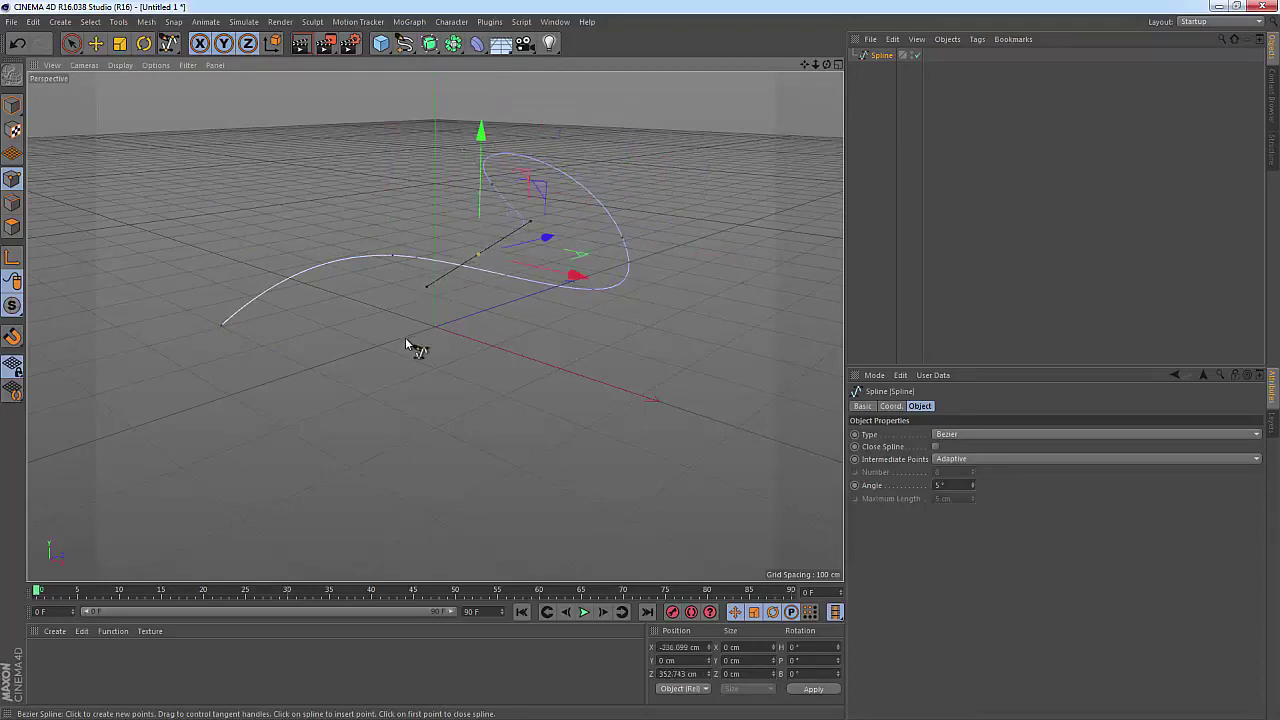
pyautogui.moveTo(405, 339)
pyautogui.mouseDown()
pyautogui.moveTo(540, 315)
pyautogui.moveTo(490, 406)
pyautogui.mouseUp()
# Step: Extend the Bezier spline with sharp corner points and two more curved points, then finish it
pyautogui.click(551, 466)
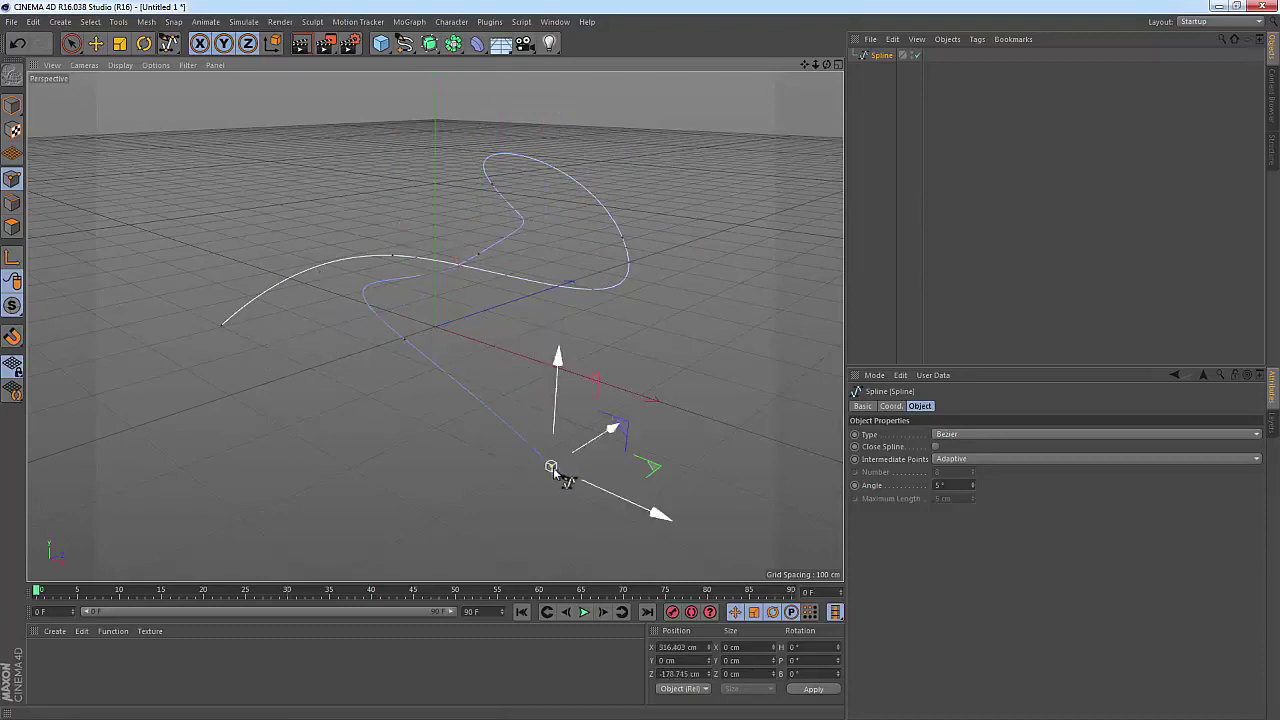
pyautogui.click(254, 523)
pyautogui.click(133, 362)
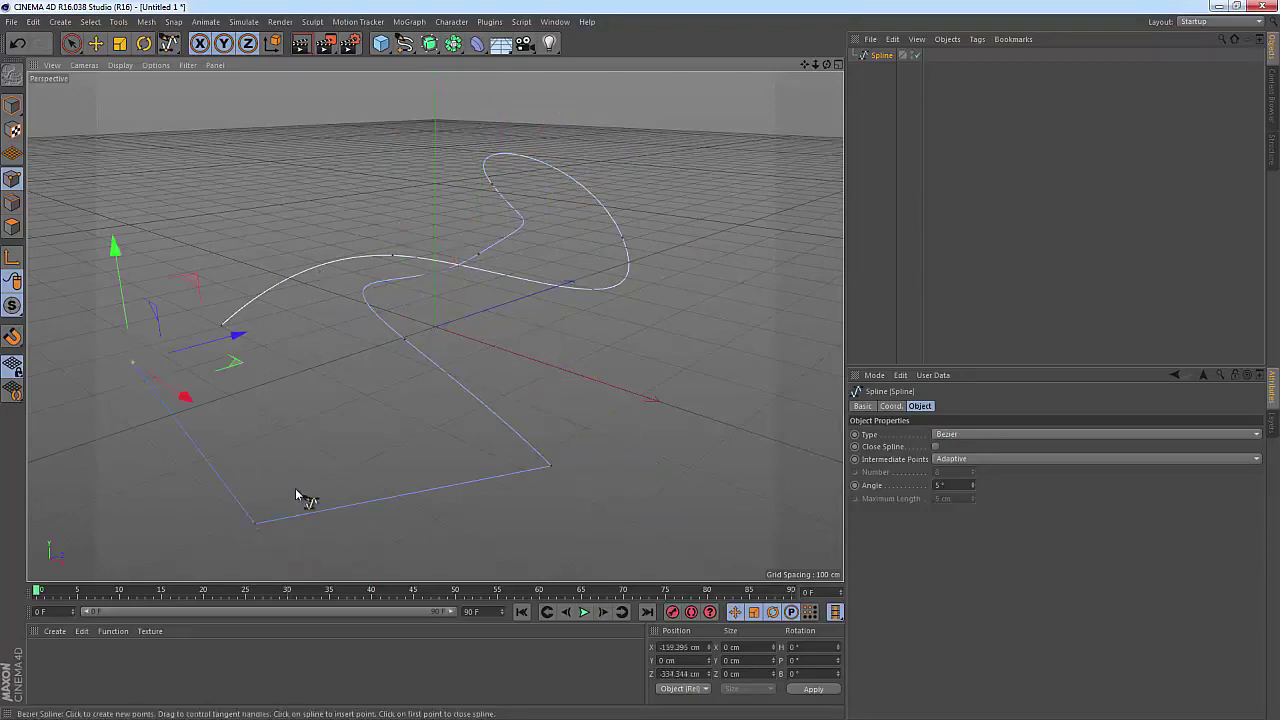
pyautogui.click(308, 388)
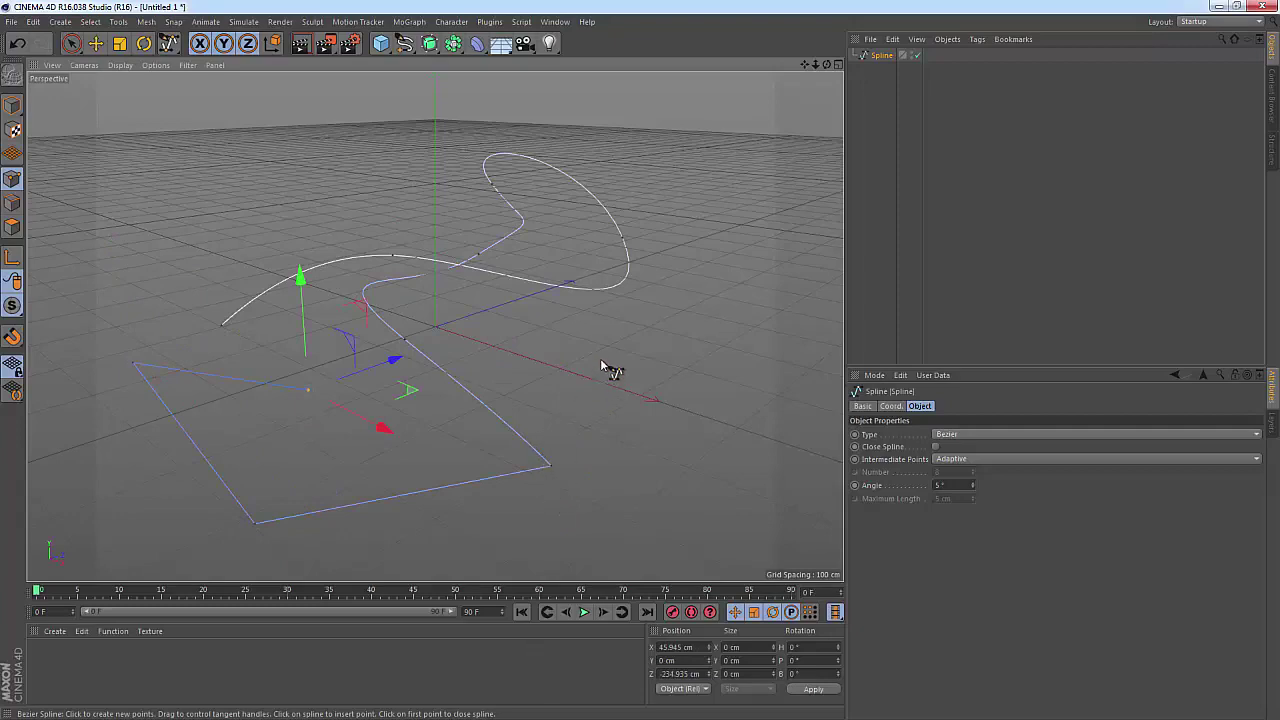
pyautogui.moveTo(600, 358); pyautogui.dragTo(656, 332)
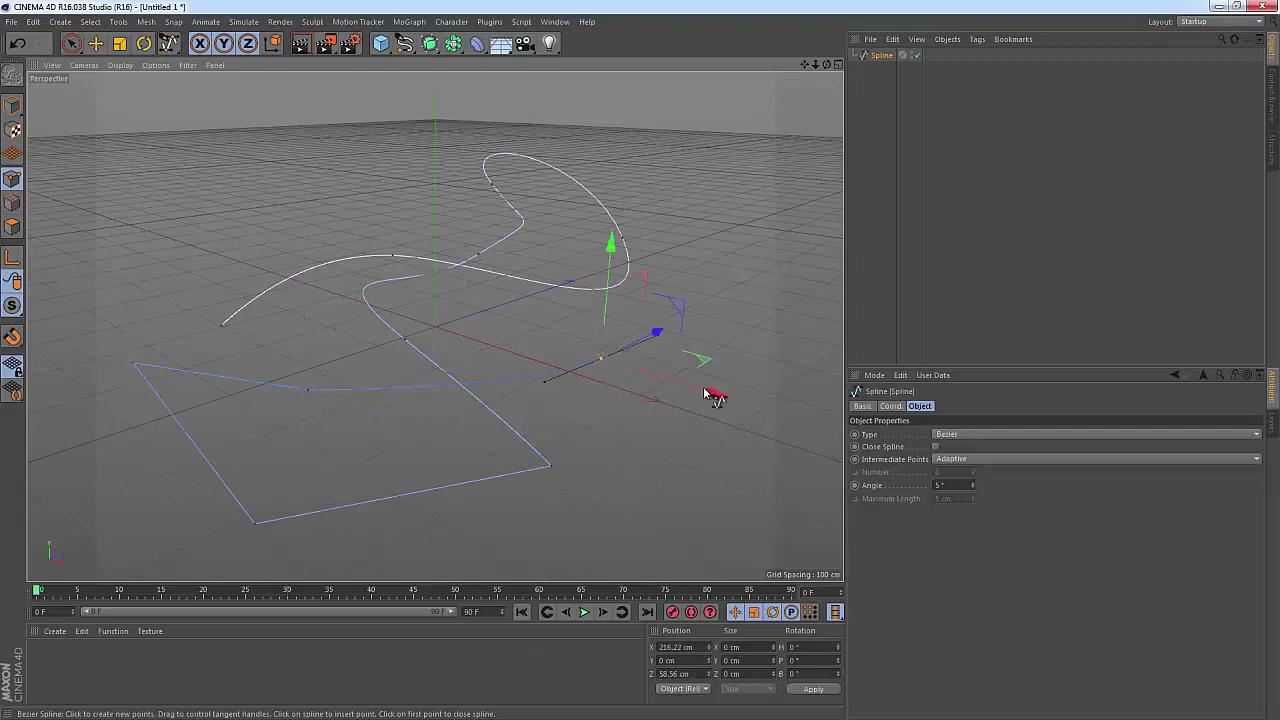
pyautogui.moveTo(652, 489)
pyautogui.mouseDown()
pyautogui.moveTo(662, 510)
pyautogui.moveTo(561, 556)
pyautogui.mouseUp()
pyautogui.click(561, 557)
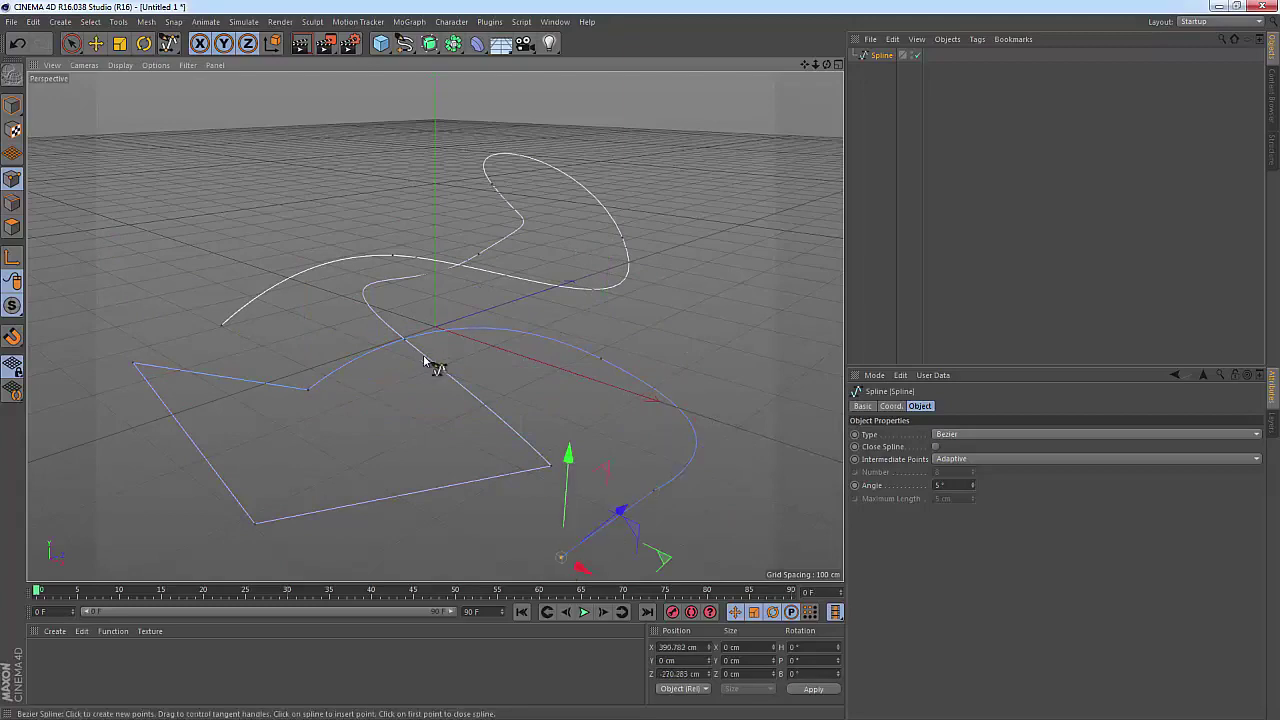
pyautogui.click(96, 43)
pyautogui.click(872, 57)
pyautogui.press('Delete')
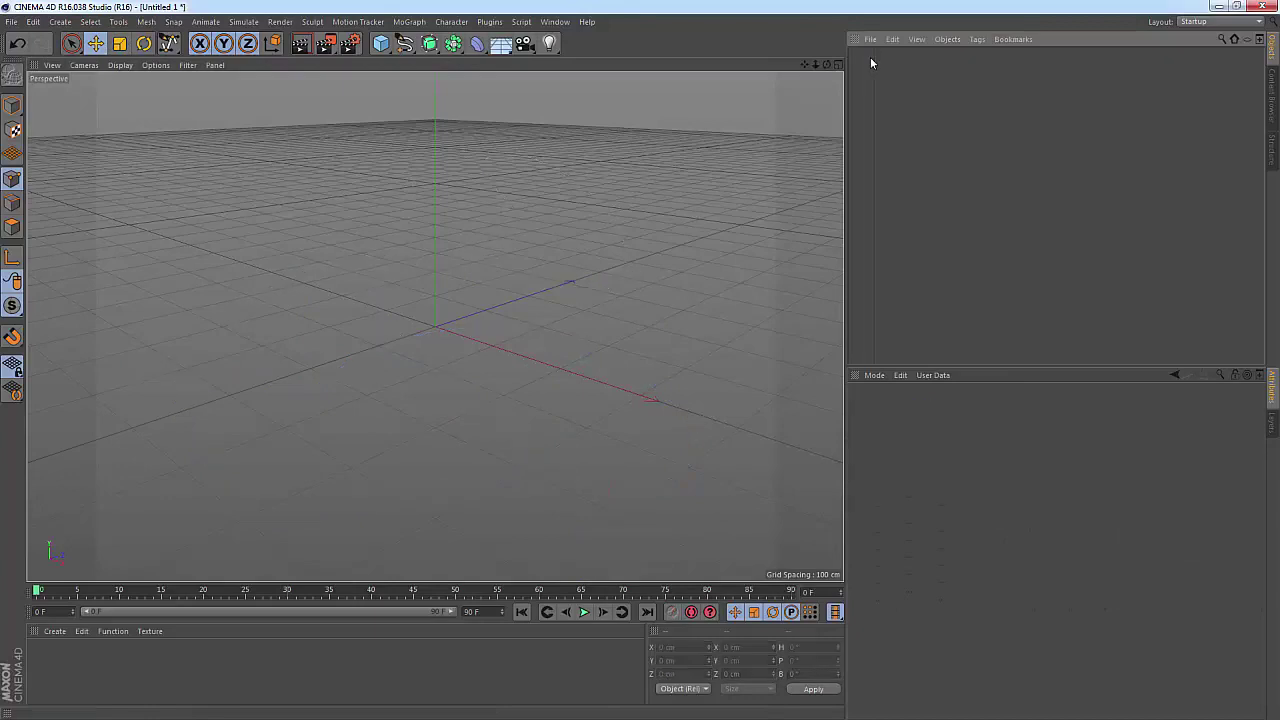
pyautogui.click(404, 43)
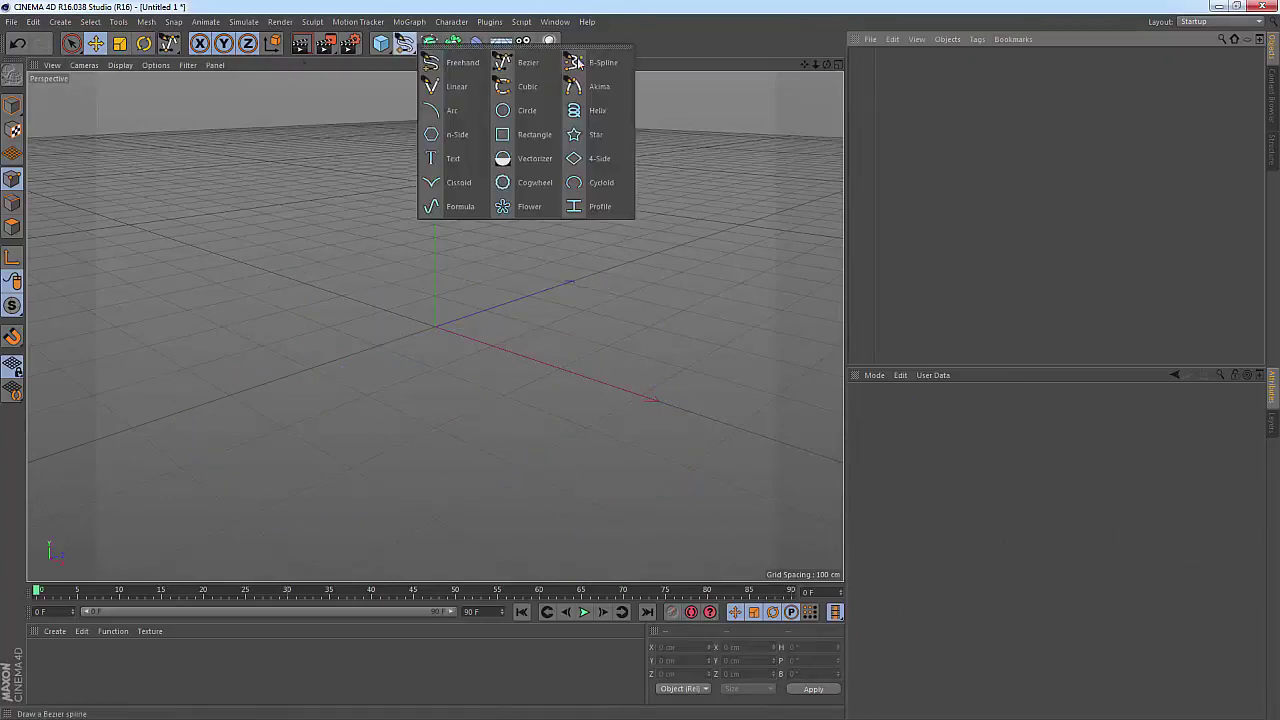
pyautogui.click(604, 63)
pyautogui.click(233, 311)
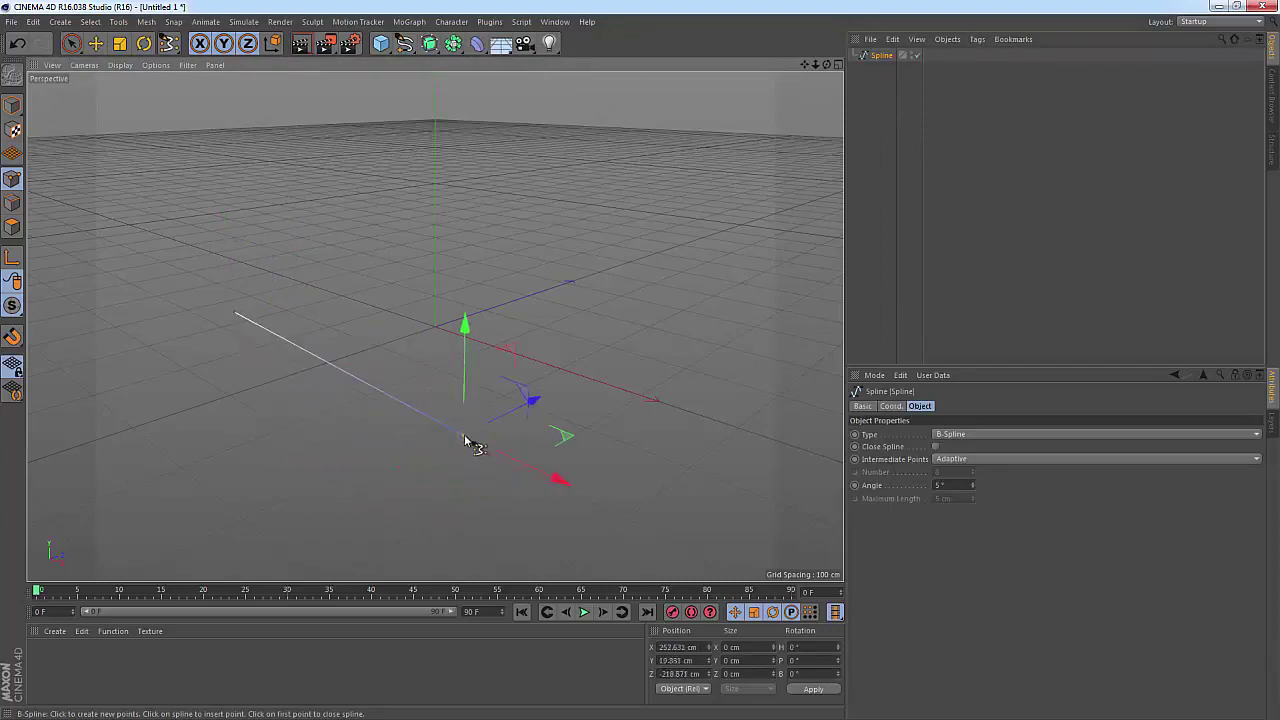
pyautogui.click(463, 434)
pyautogui.moveTo(352, 378)
pyautogui.mouseDown()
pyautogui.moveTo(186, 468)
pyautogui.moveTo(466, 300)
pyautogui.moveTo(512, 258)
pyautogui.mouseUp()
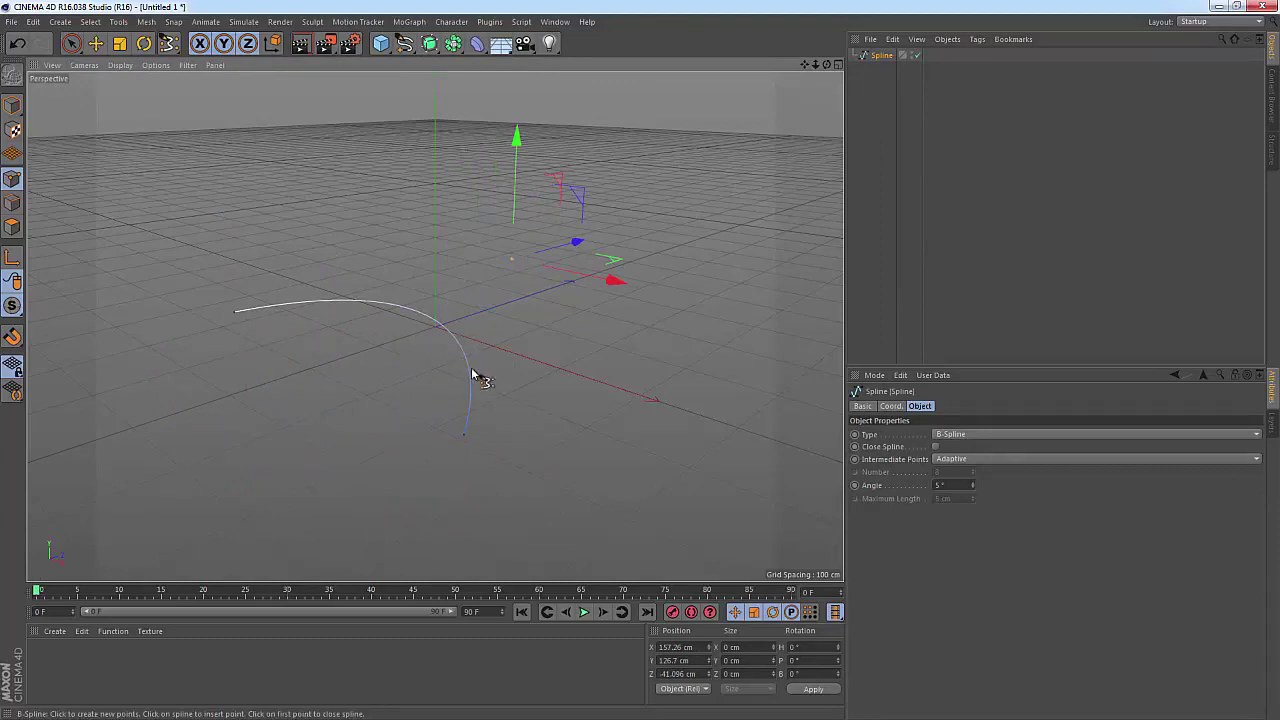
pyautogui.moveTo(469, 392); pyautogui.dragTo(337, 365)
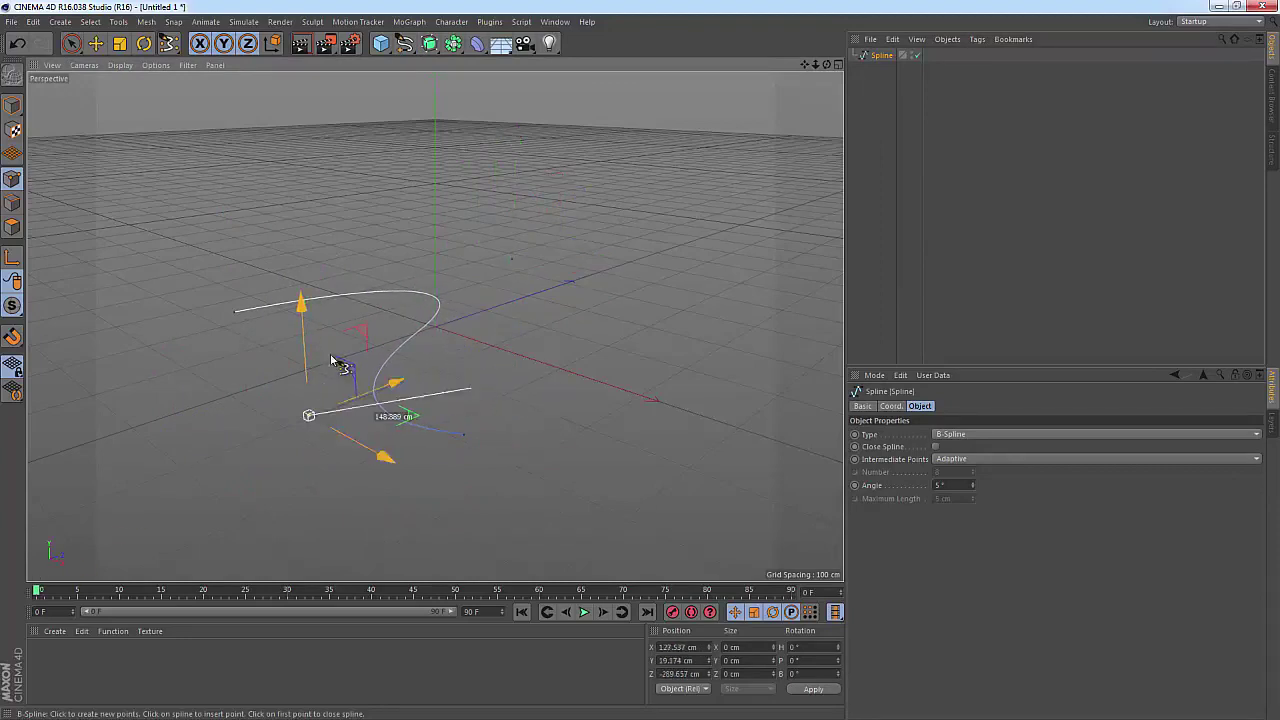
pyautogui.moveTo(334, 298)
pyautogui.mouseDown()
pyautogui.moveTo(300, 394)
pyautogui.moveTo(309, 331)
pyautogui.moveTo(290, 214)
pyautogui.moveTo(400, 234)
pyautogui.moveTo(322, 327)
pyautogui.mouseUp()
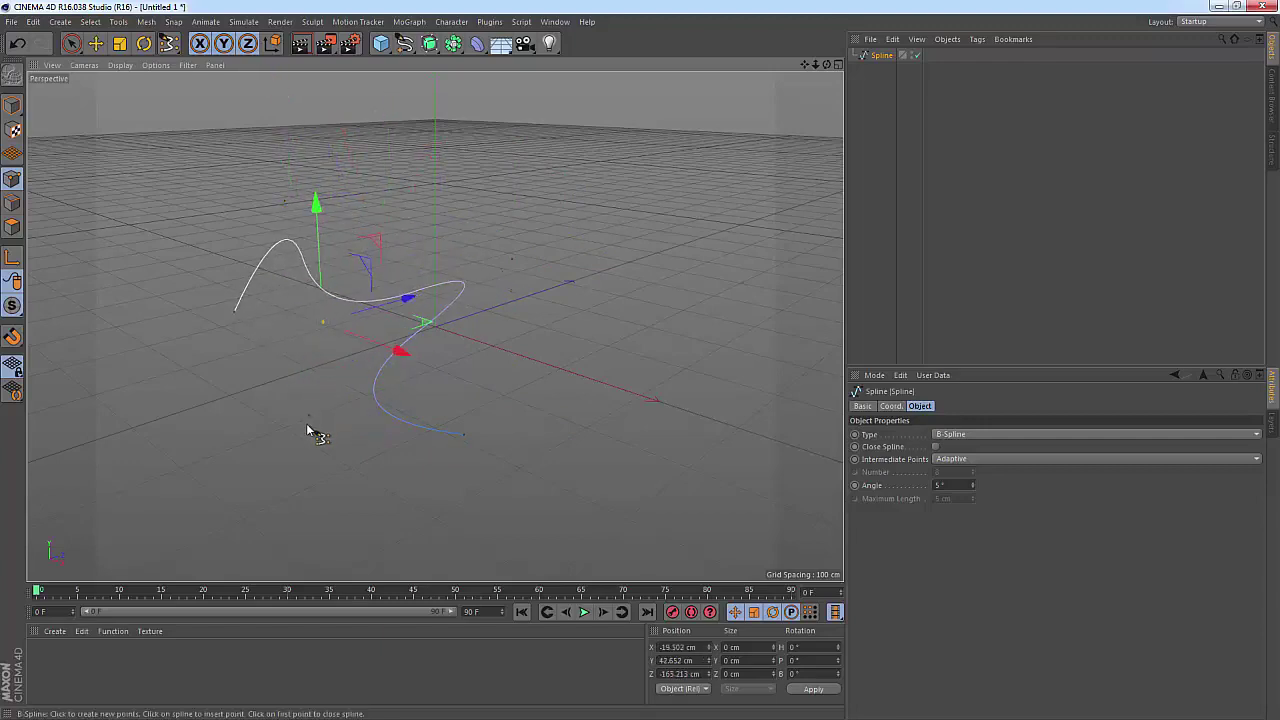
pyautogui.click(95, 43)
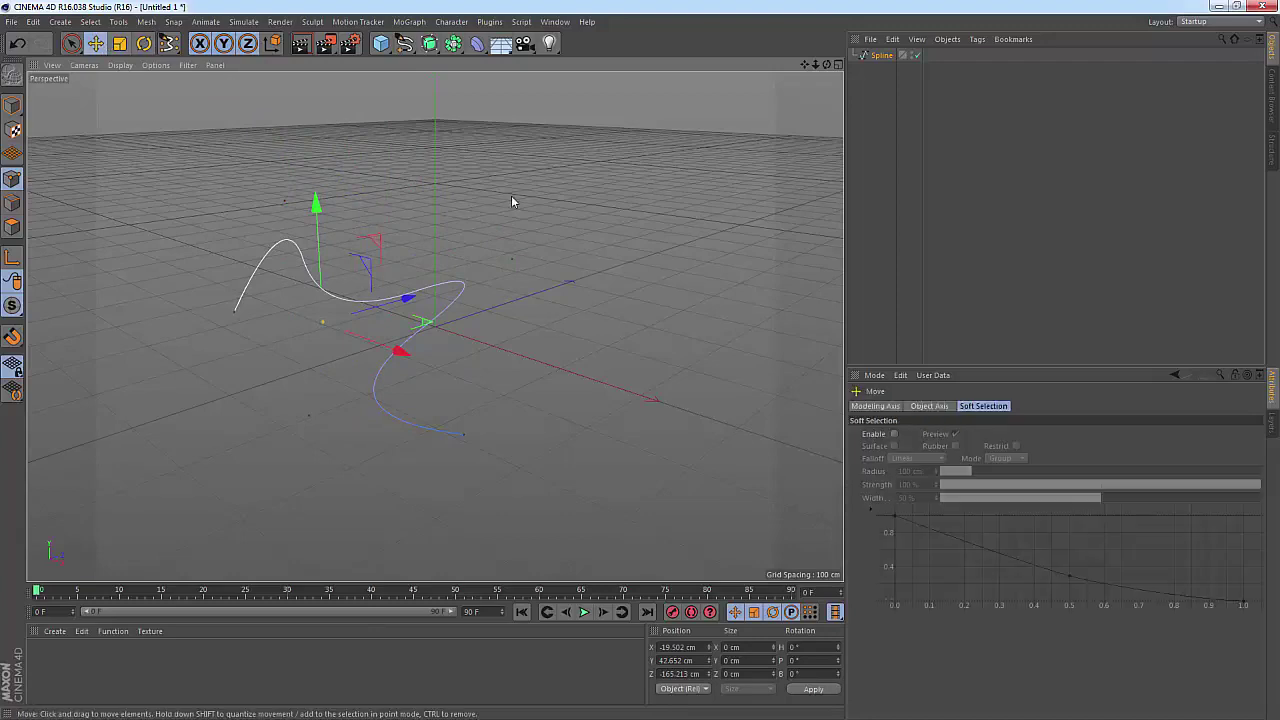
pyautogui.moveTo(510, 258); pyautogui.dragTo(538, 246)
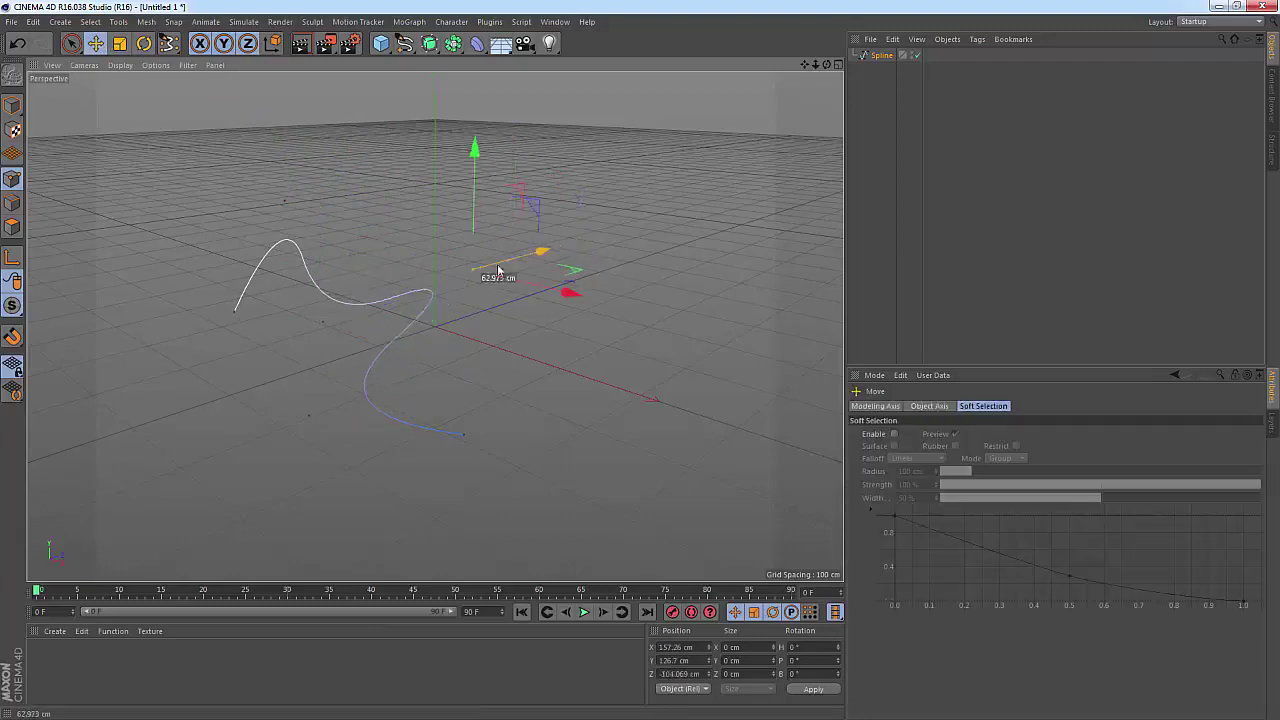
pyautogui.moveTo(538, 246); pyautogui.dragTo(545, 242)
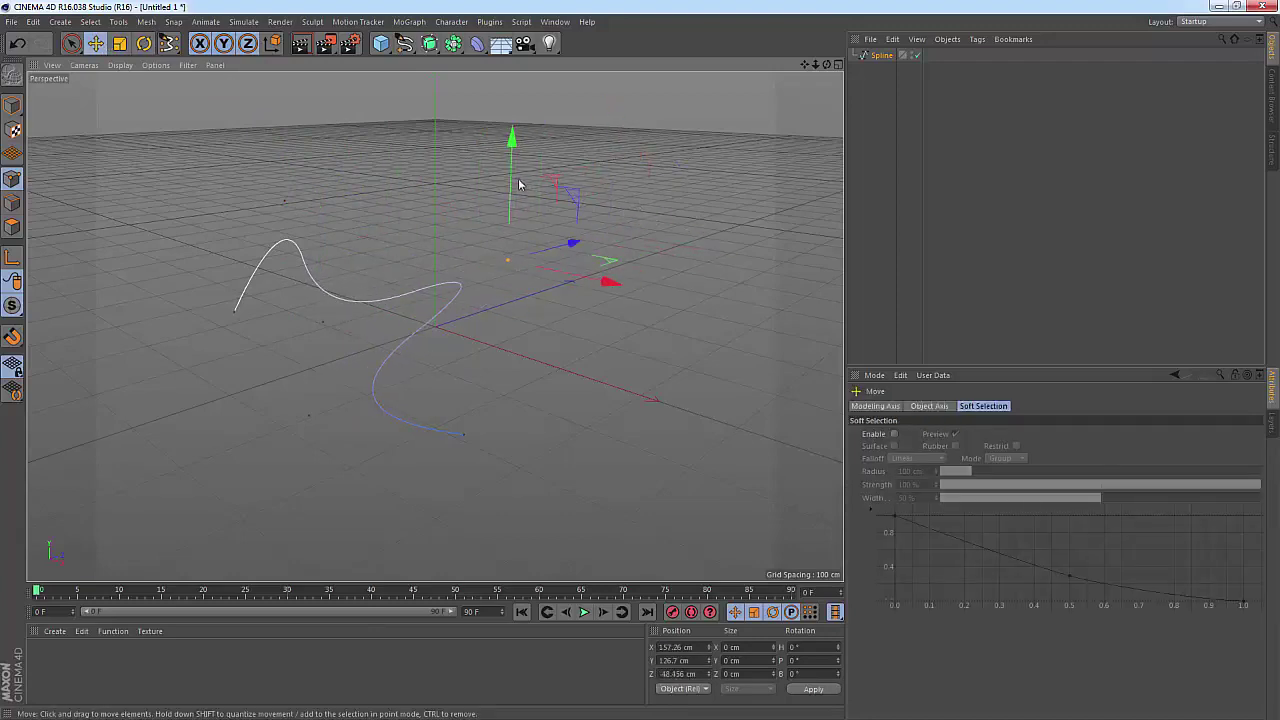
pyautogui.moveTo(511, 180); pyautogui.dragTo(512, 167)
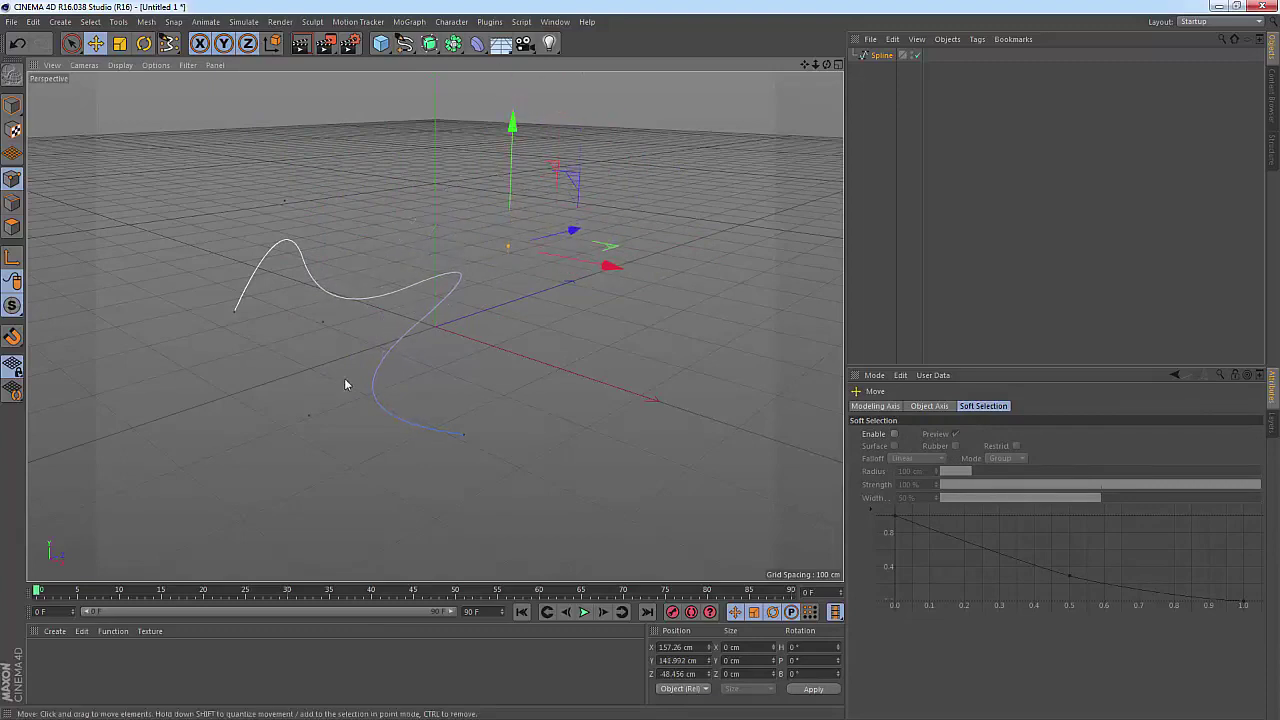
pyautogui.click(322, 325)
pyautogui.moveTo(316, 236)
pyautogui.mouseDown()
pyautogui.moveTo(312, 222)
pyautogui.moveTo(322, 262)
pyautogui.mouseUp()
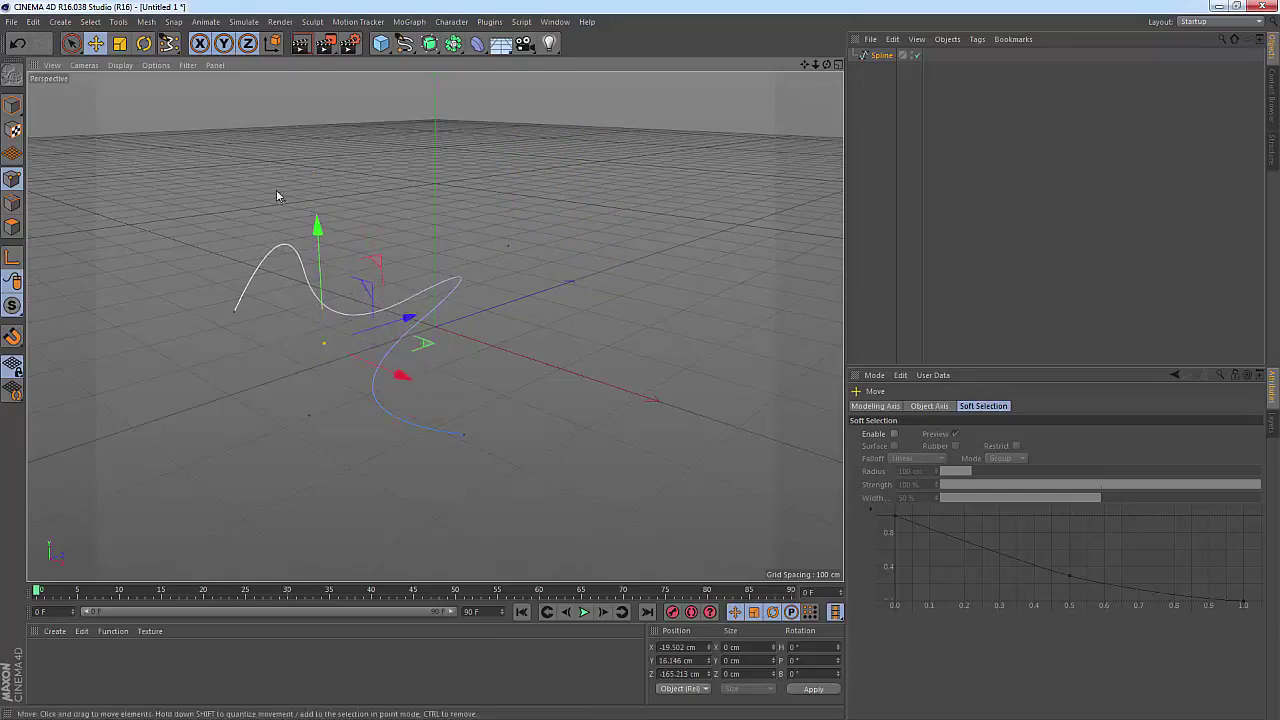
pyautogui.moveTo(457, 363)
pyautogui.mouseDown()
pyautogui.moveTo(414, 343)
pyautogui.moveTo(420, 390)
pyautogui.mouseUp()
pyautogui.click(450, 350)
pyautogui.click(307, 414)
pyautogui.click(520, 305)
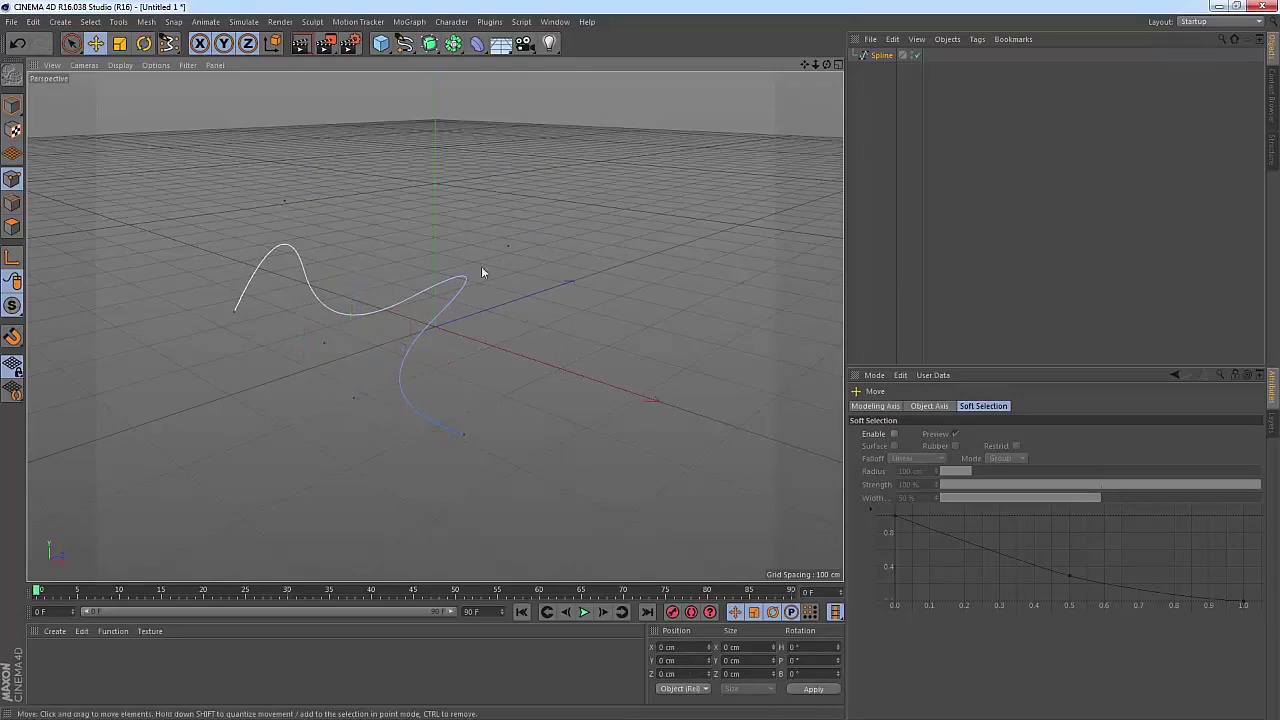
pyautogui.click(877, 56)
pyautogui.press('Delete')
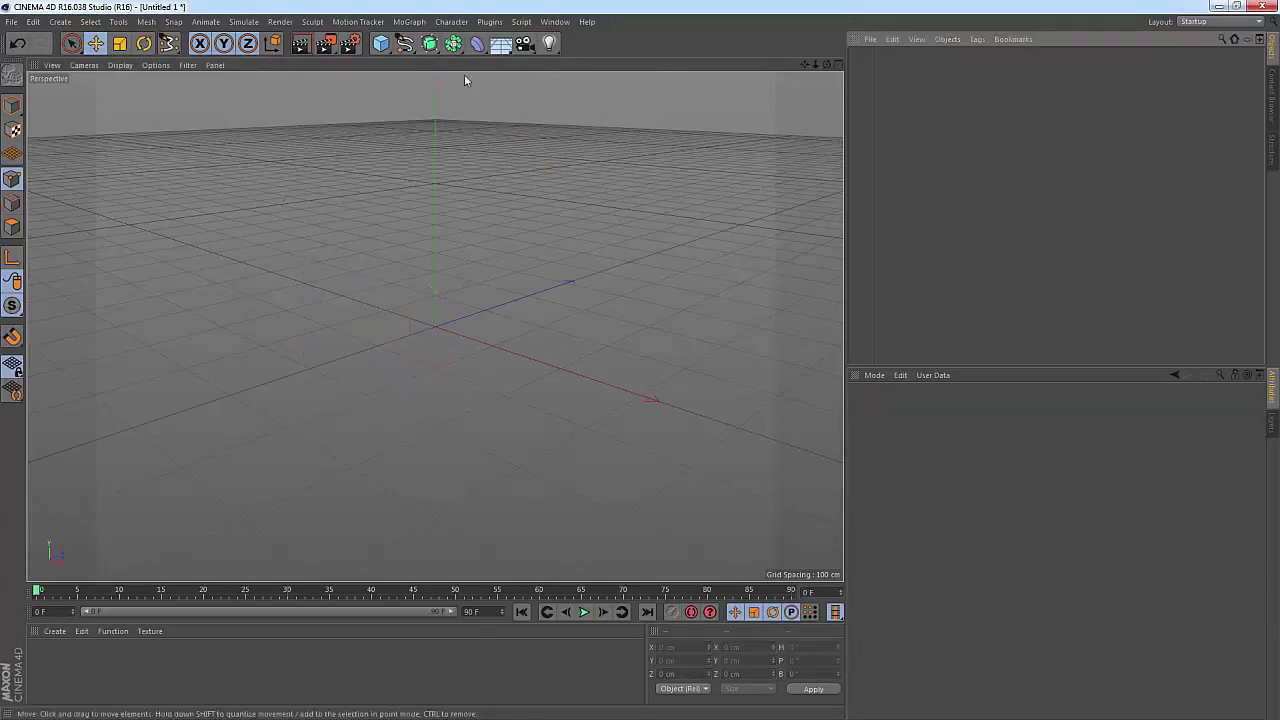
pyautogui.click(381, 43)
pyautogui.click(404, 43)
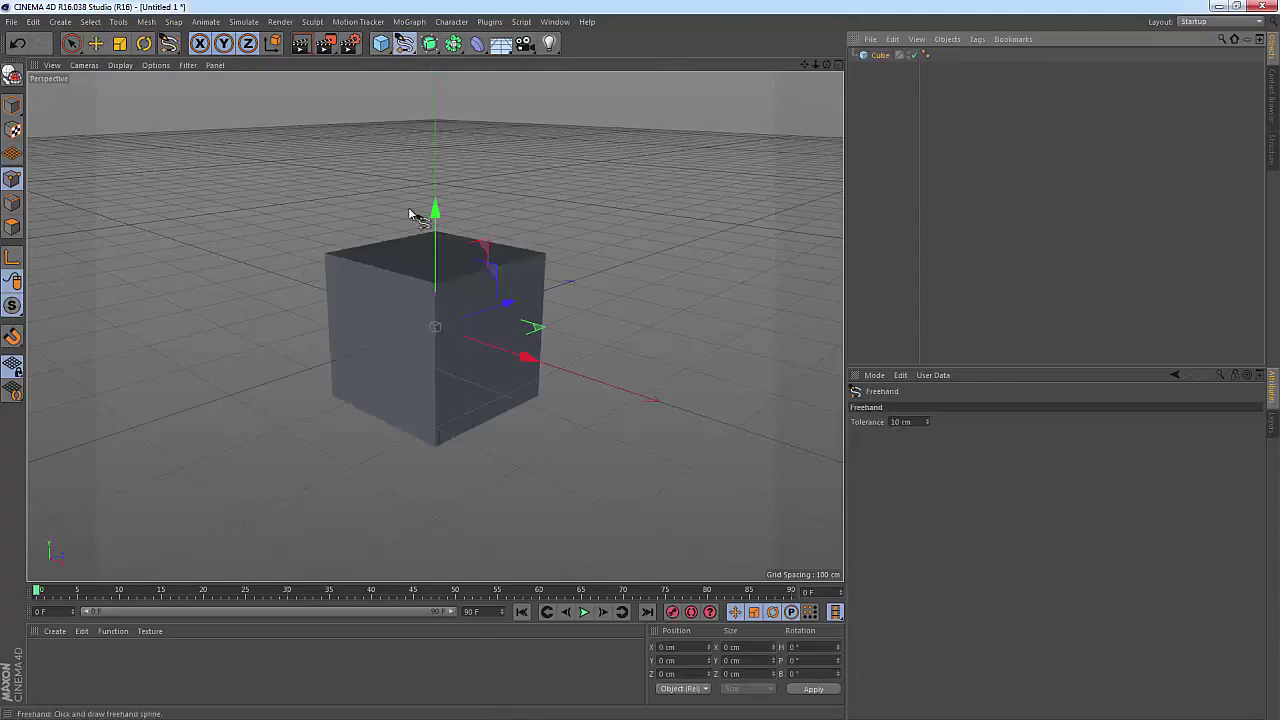
pyautogui.press('e')
pyautogui.click(882, 56)
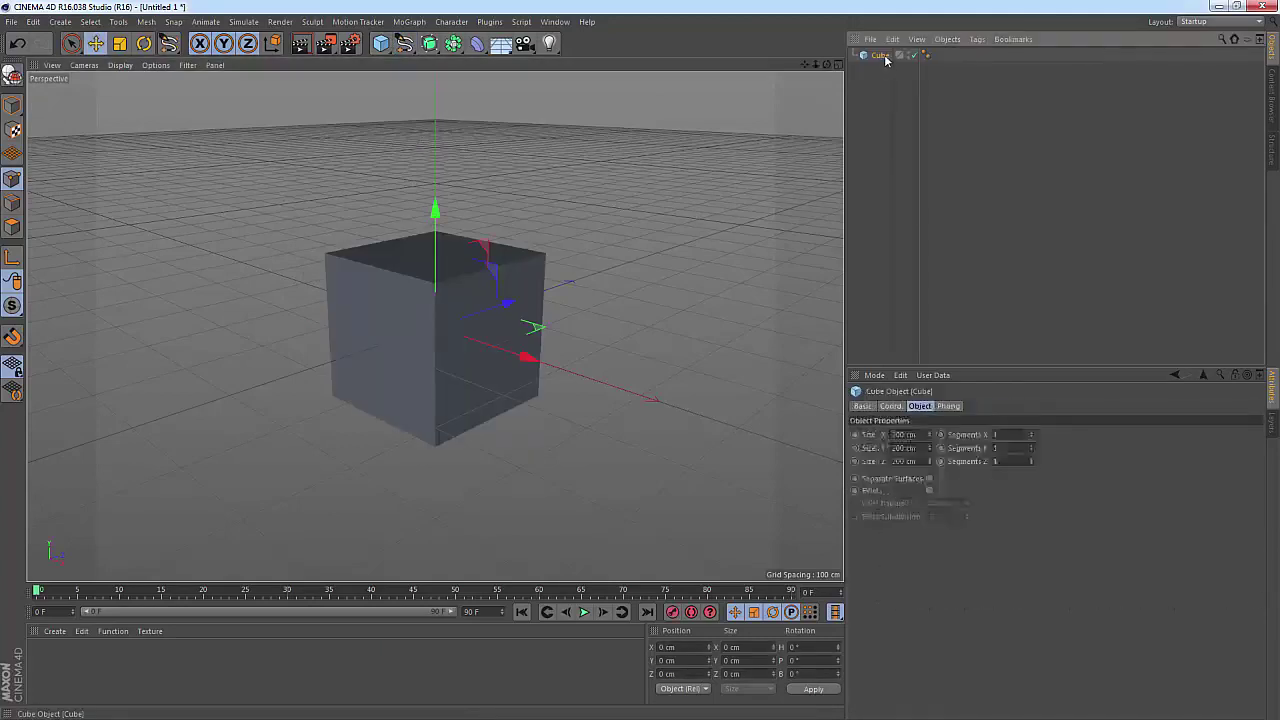
pyautogui.press('Delete')
pyautogui.click(404, 43)
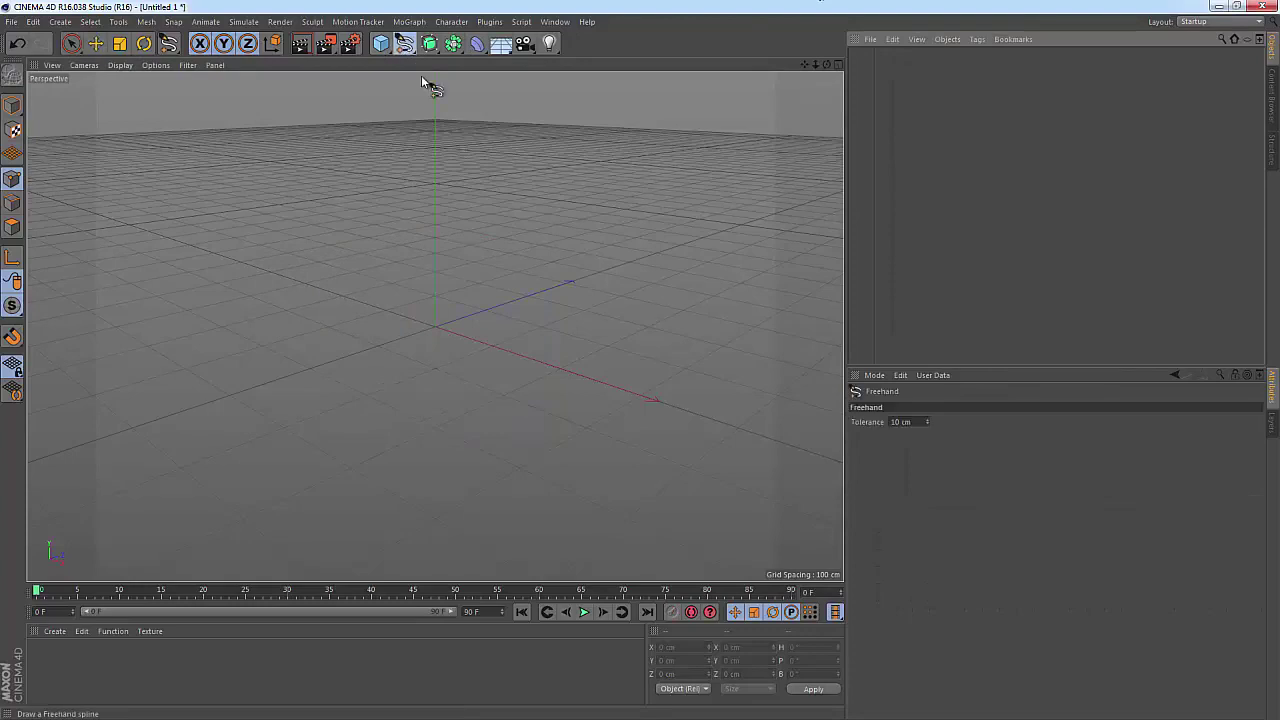
pyautogui.moveTo(408, 261); pyautogui.dragTo(430, 476)
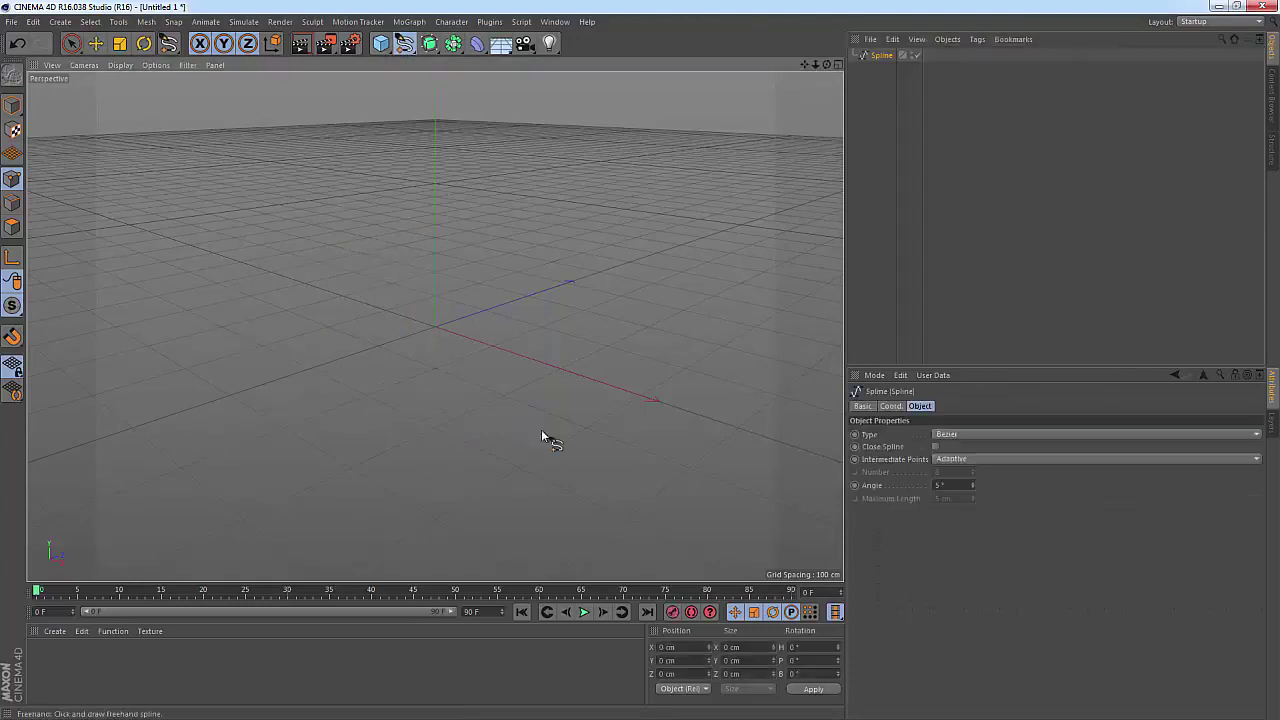
pyautogui.click(96, 43)
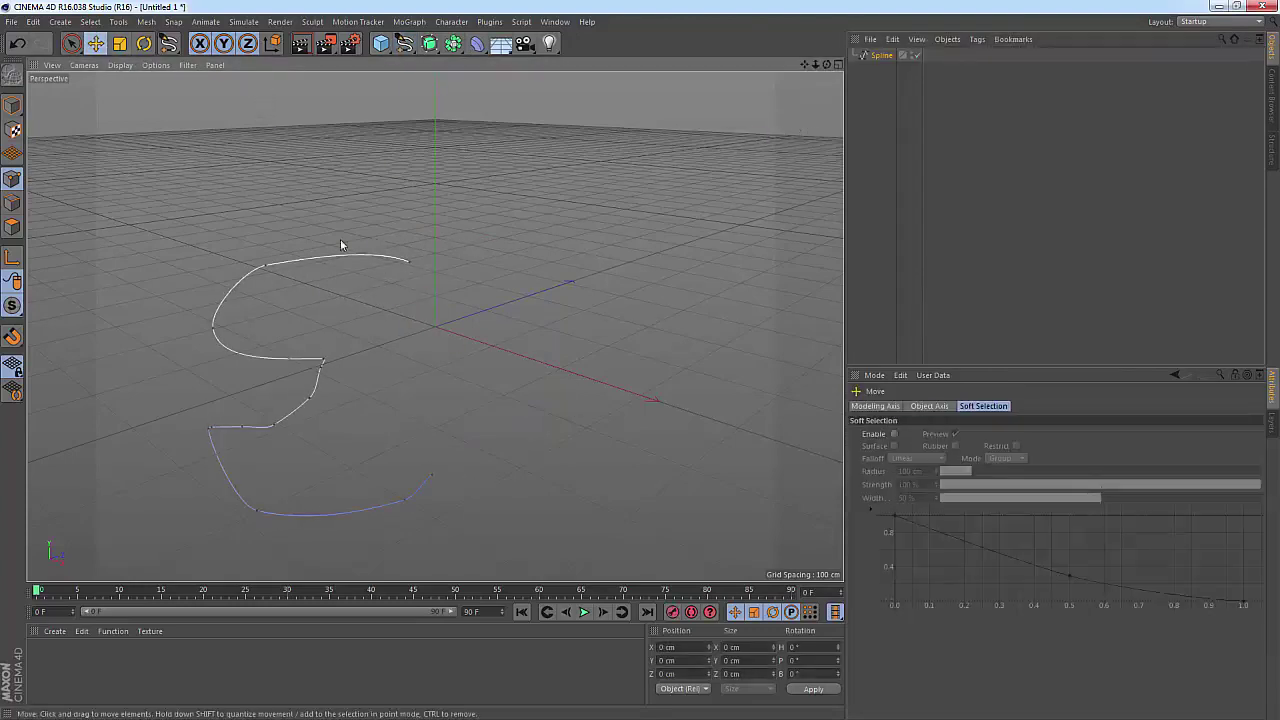
pyautogui.click(265, 266)
pyautogui.moveTo(265, 268); pyautogui.dragTo(265, 209)
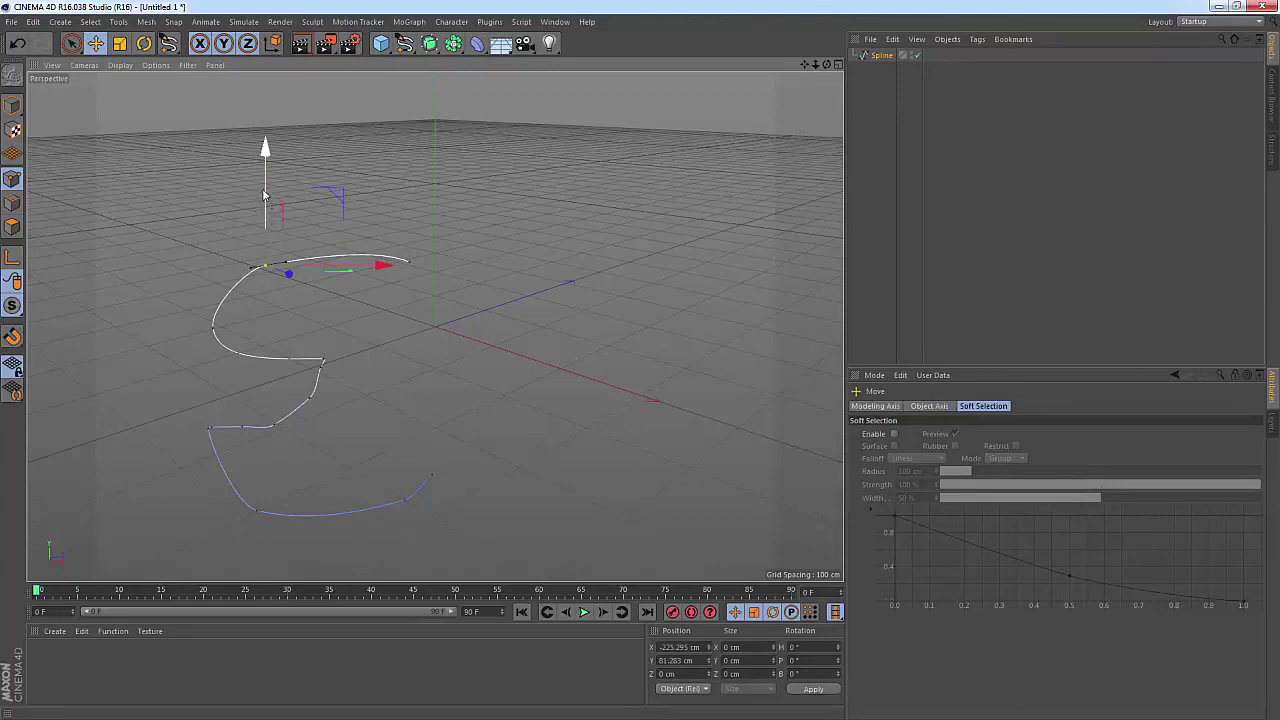
pyautogui.moveTo(267, 207); pyautogui.dragTo(267, 201)
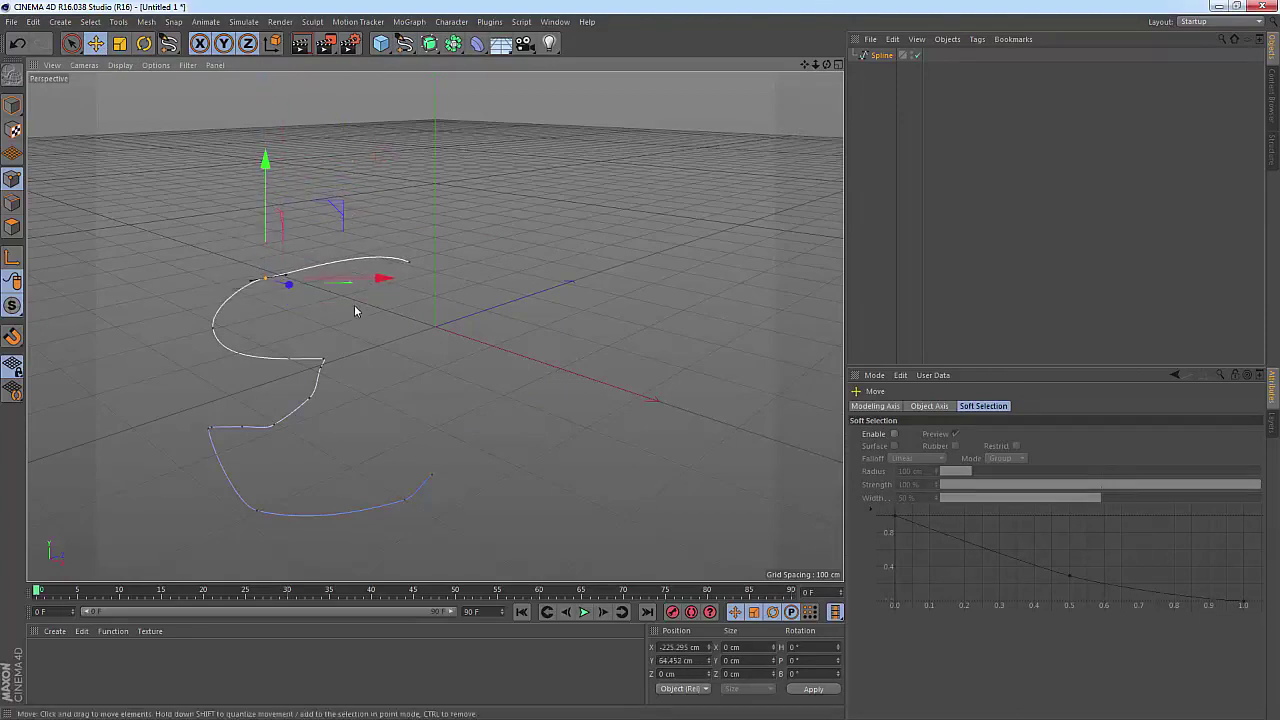
pyautogui.moveTo(358, 281)
pyautogui.mouseDown()
pyautogui.moveTo(236, 342)
pyautogui.moveTo(258, 237)
pyautogui.mouseUp()
pyautogui.click(214, 330)
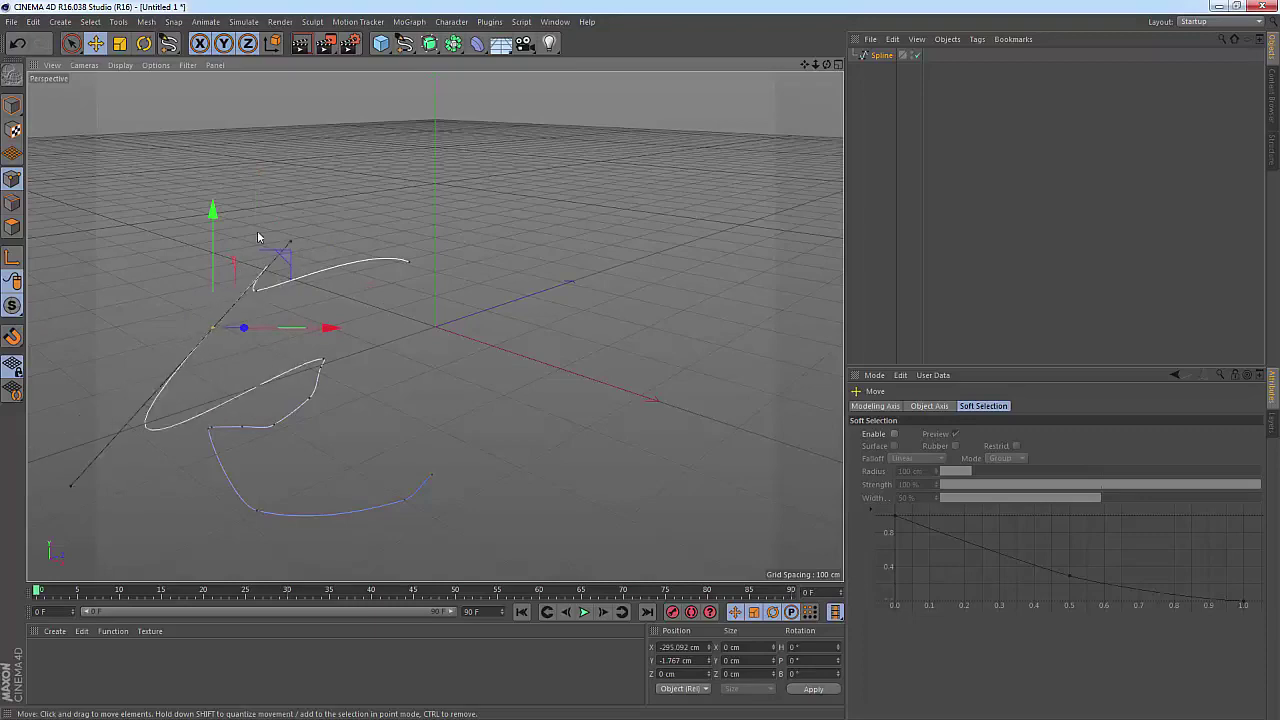
pyautogui.moveTo(258, 237)
pyautogui.mouseDown()
pyautogui.moveTo(203, 341)
pyautogui.moveTo(209, 323)
pyautogui.moveTo(217, 354)
pyautogui.moveTo(211, 317)
pyautogui.moveTo(226, 380)
pyautogui.moveTo(277, 263)
pyautogui.moveTo(186, 326)
pyautogui.moveTo(270, 337)
pyautogui.mouseUp()
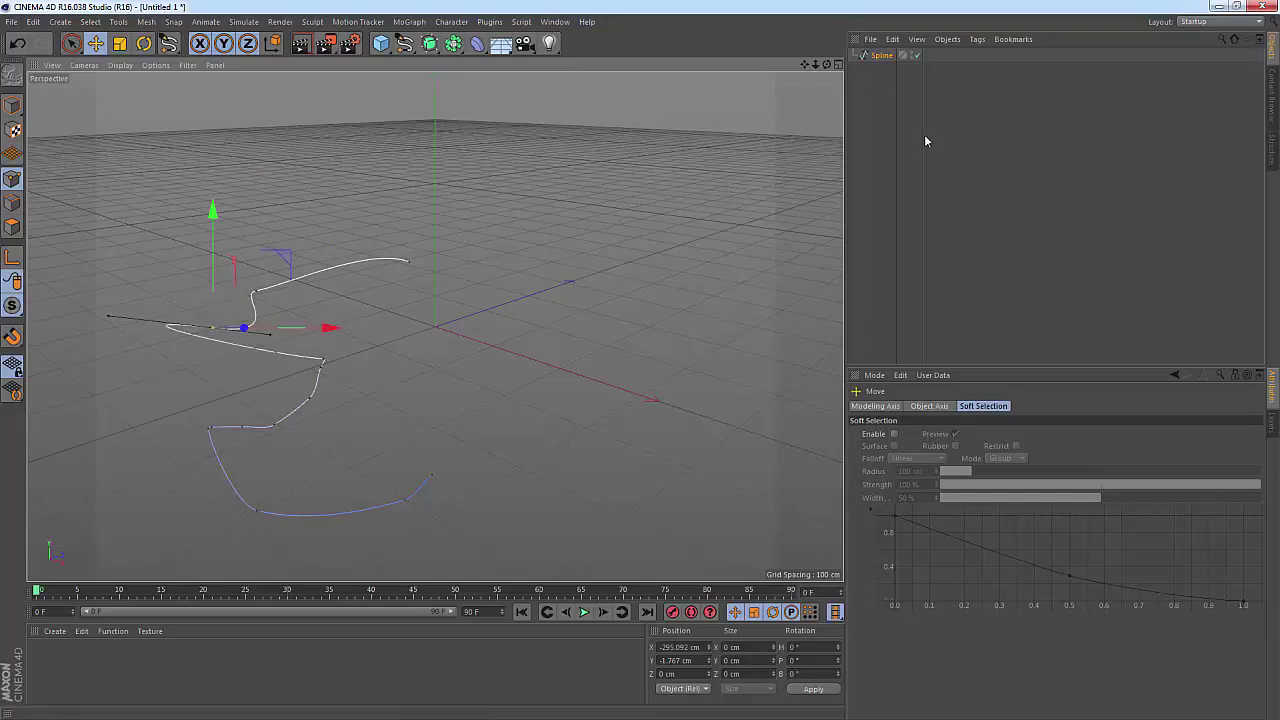
pyautogui.click(886, 56)
pyautogui.press('Delete')
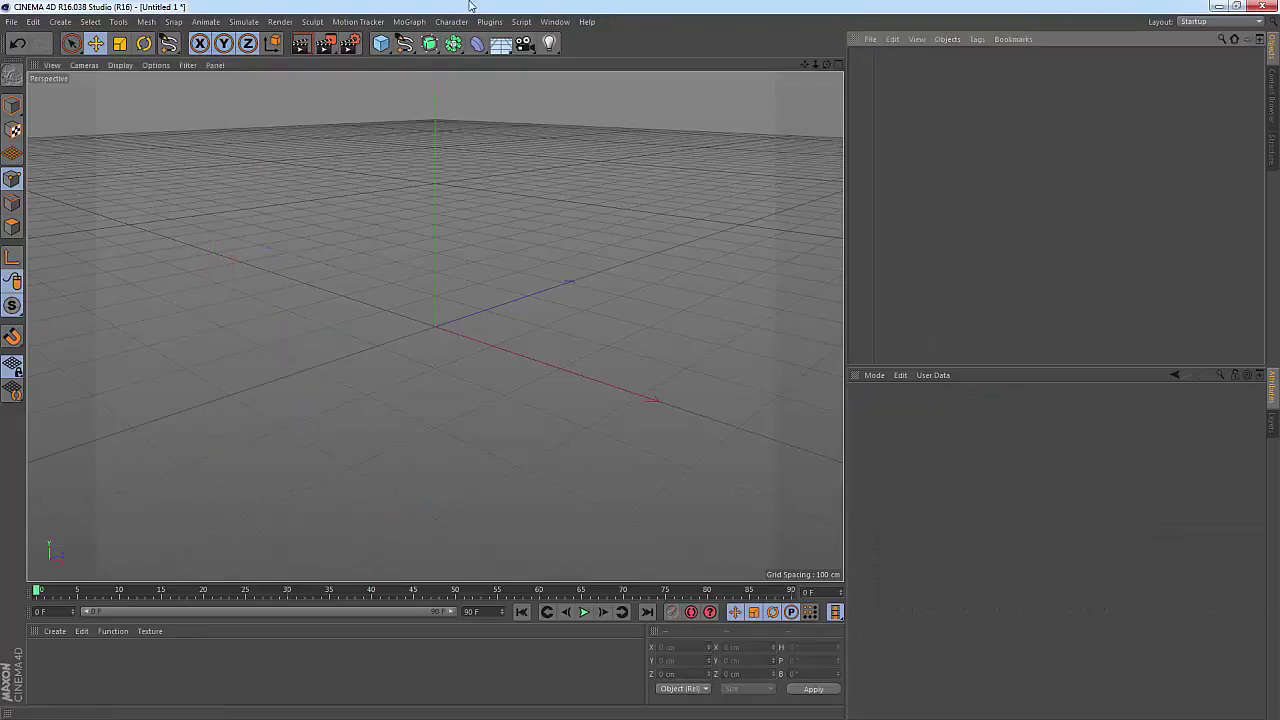
# Step: Draw a seven-corner Linear spline closed at its first point, then delete it
pyautogui.click(404, 43)
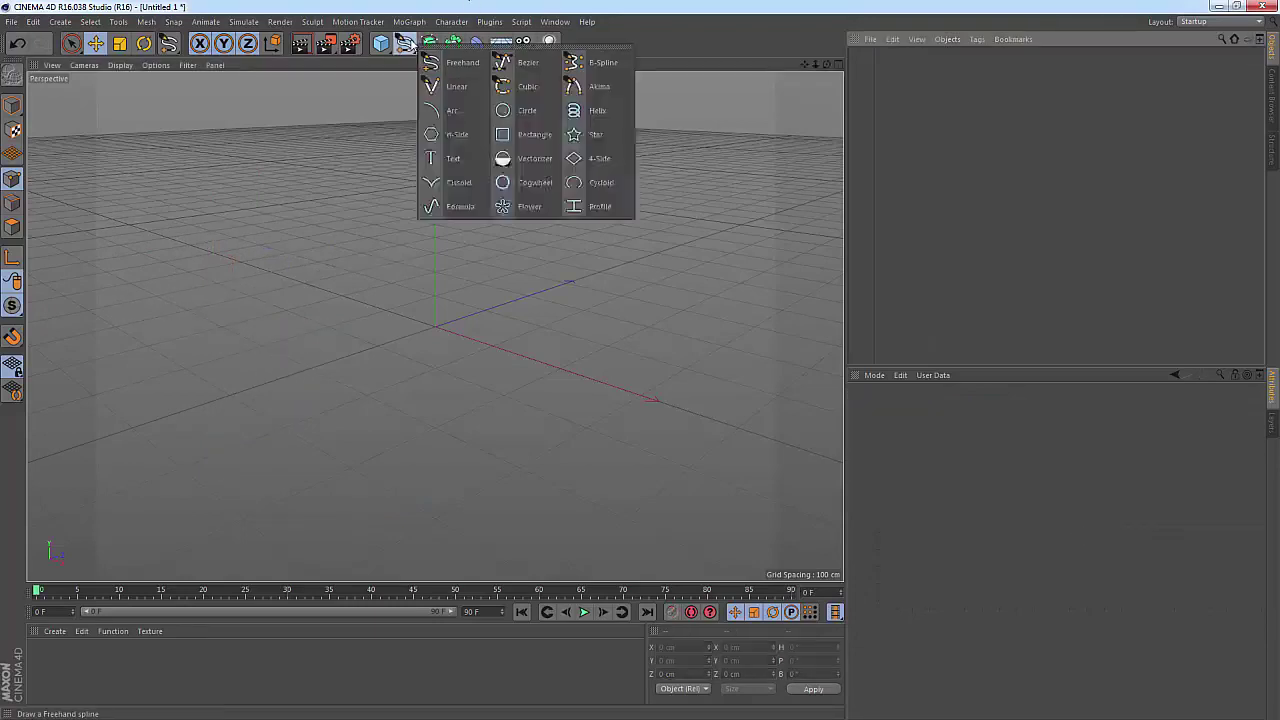
pyautogui.click(474, 92)
pyautogui.click(255, 276)
pyautogui.click(590, 258)
pyautogui.click(590, 376)
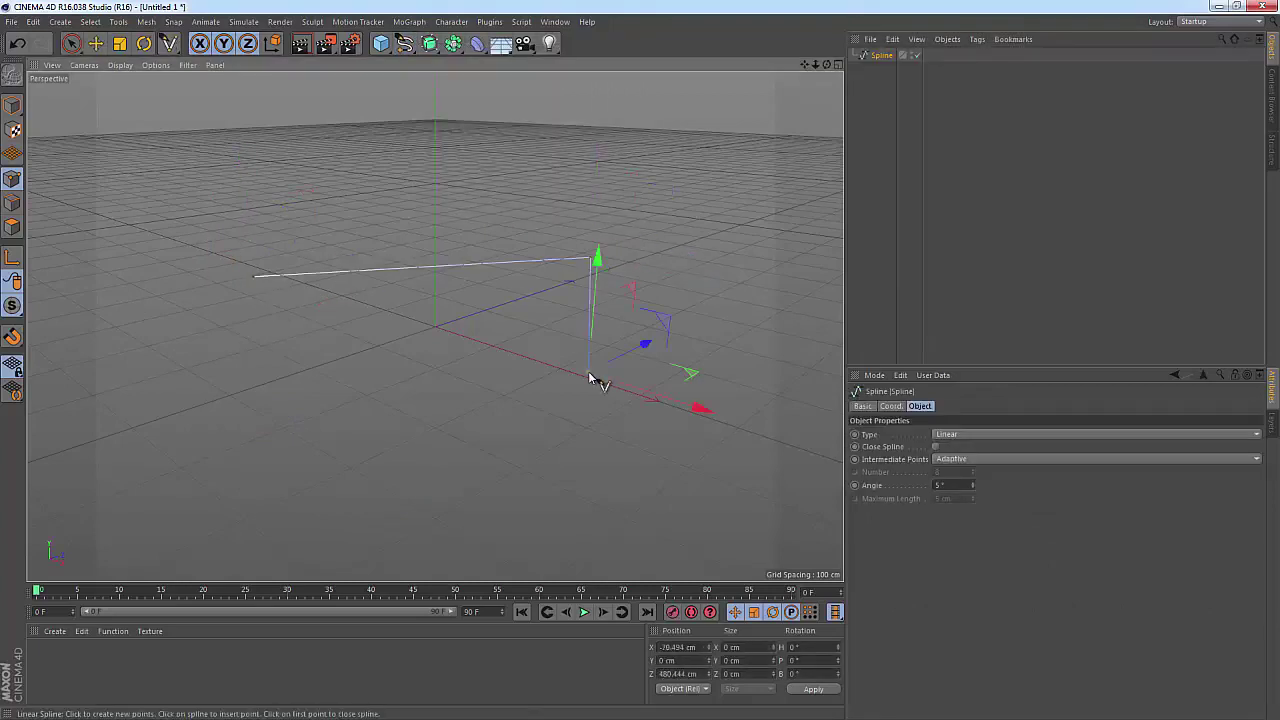
pyautogui.click(285, 390)
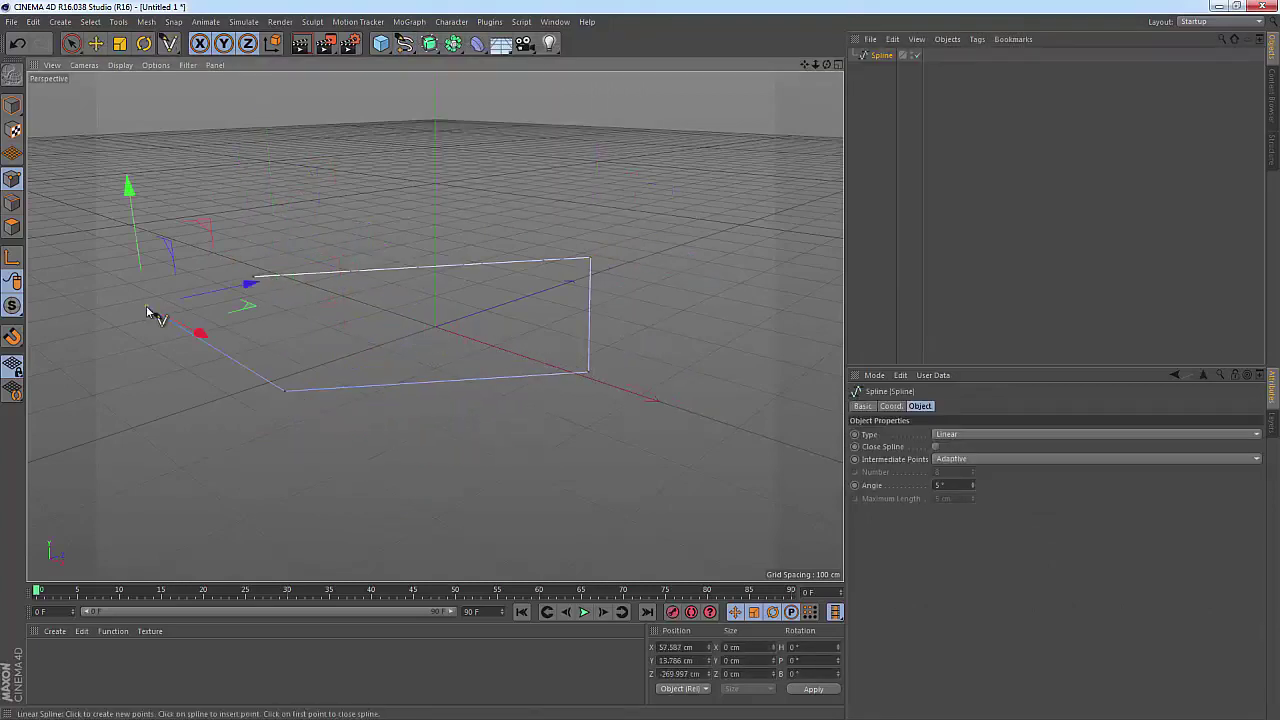
pyautogui.click(242, 511)
pyautogui.click(522, 499)
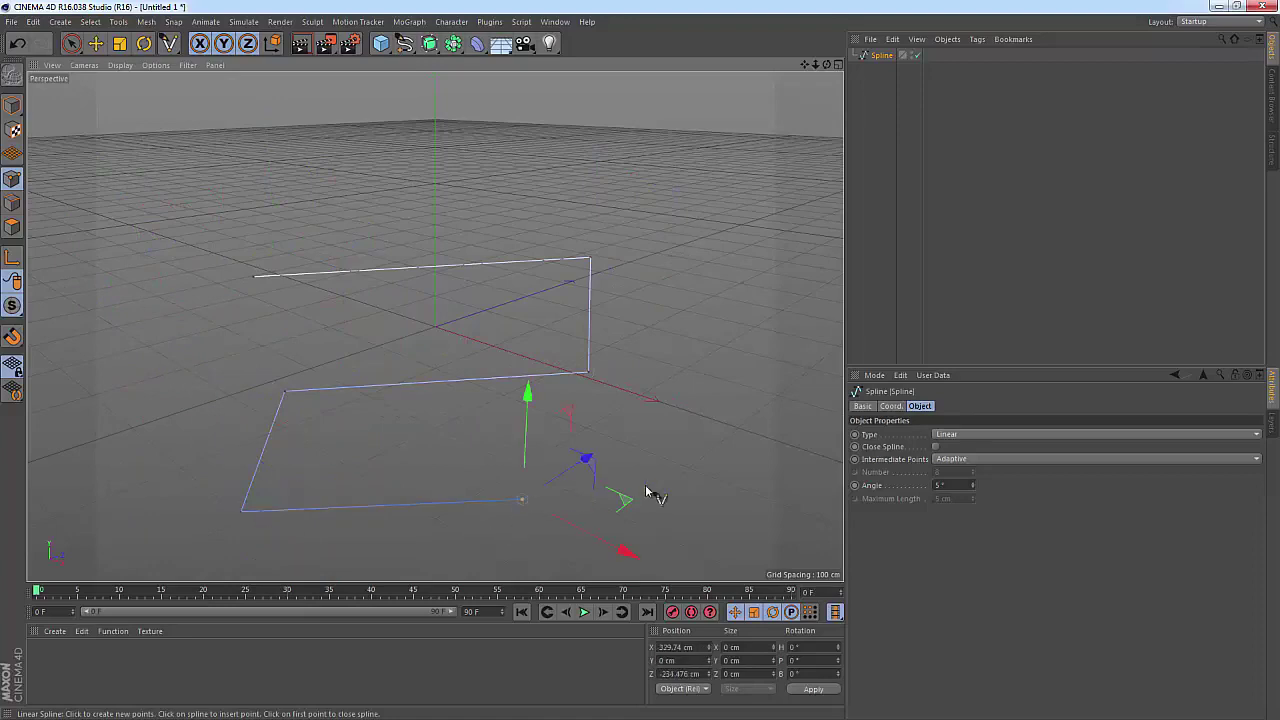
pyautogui.click(341, 329)
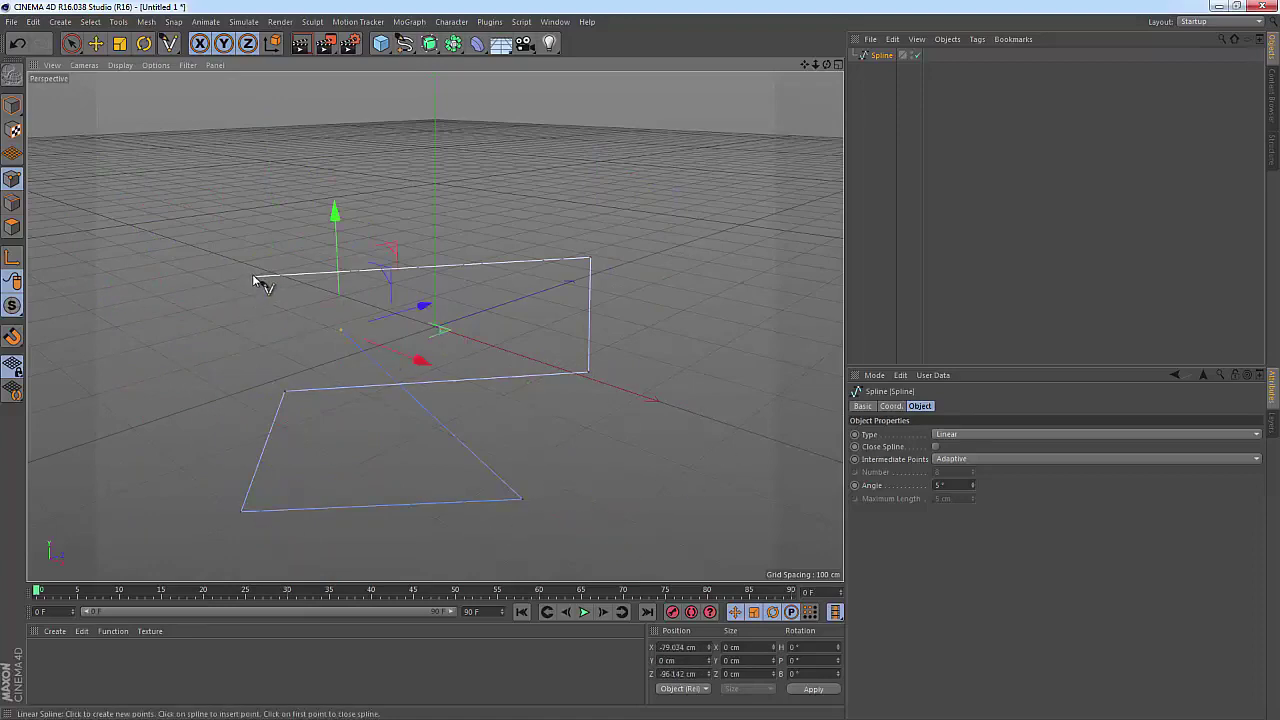
pyautogui.click(254, 277)
pyautogui.press('e')
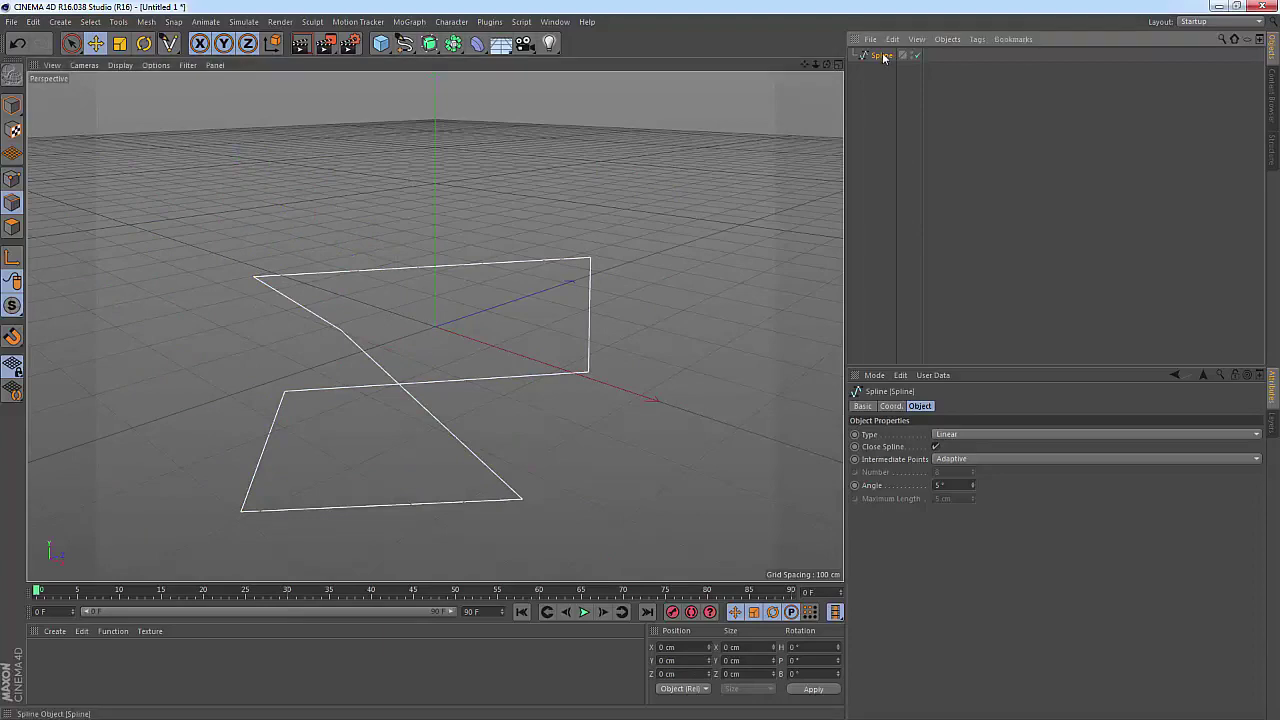
pyautogui.press('Delete')
# Step: Choose the Cubic spline tool and click points forming a looping curve
pyautogui.click(404, 43)
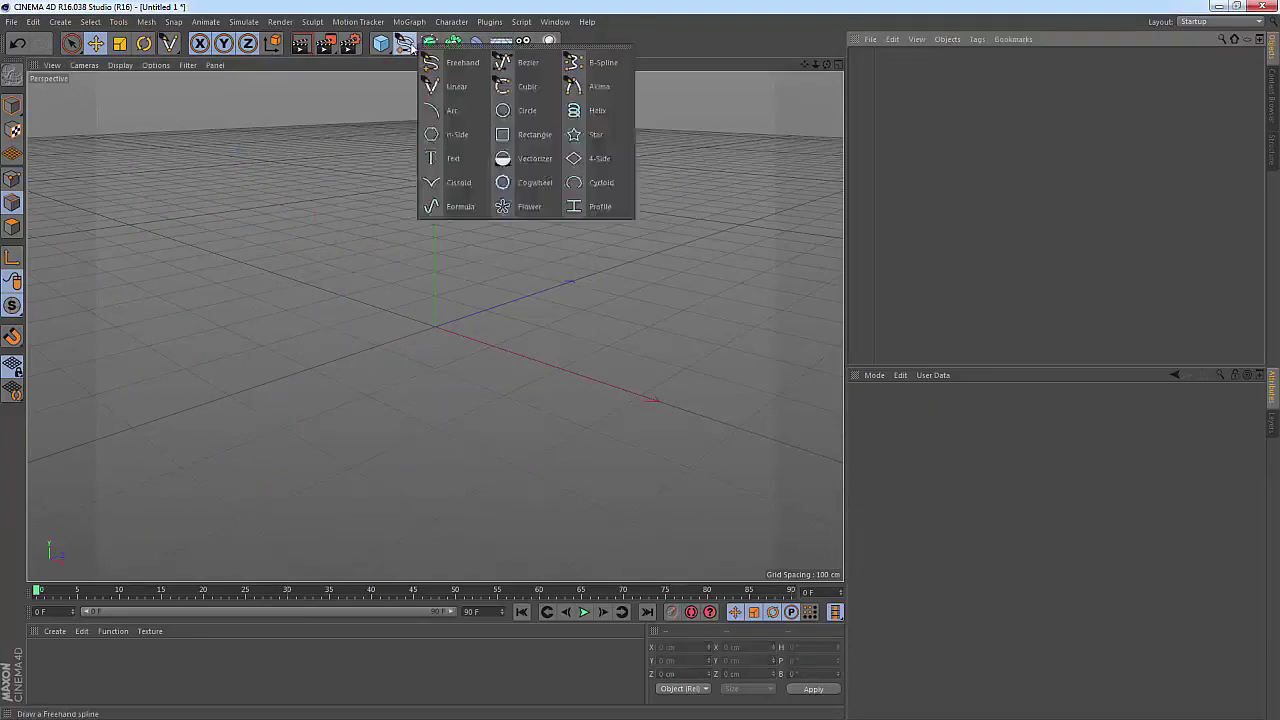
pyautogui.click(512, 85)
pyautogui.click(452, 236)
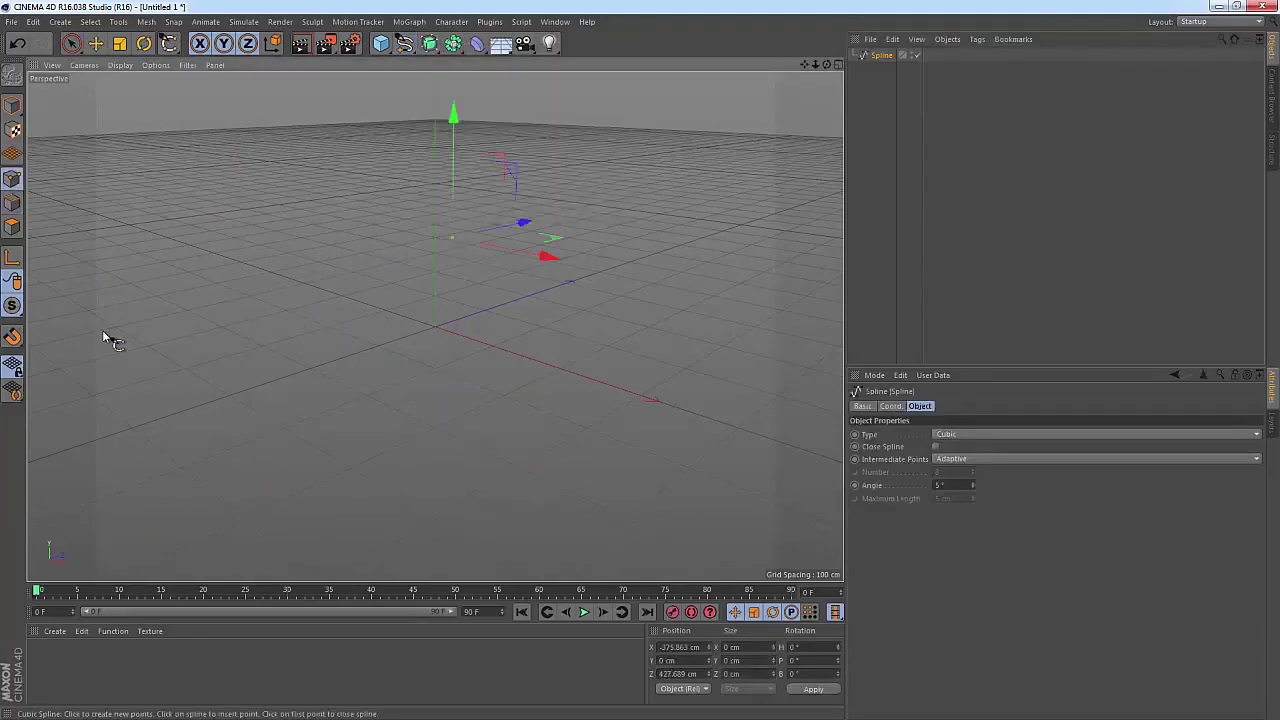
pyautogui.click(150, 340)
pyautogui.click(462, 424)
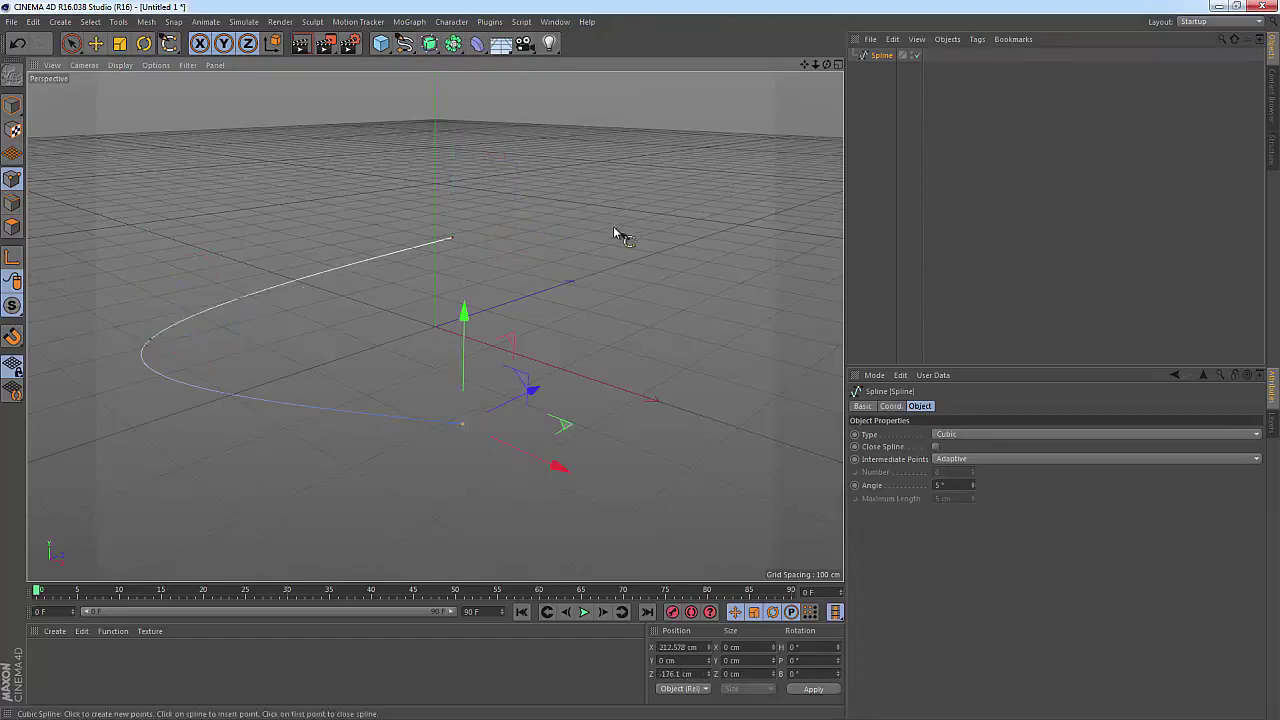
pyautogui.click(686, 252)
pyautogui.click(531, 280)
pyautogui.click(386, 377)
pyautogui.click(475, 488)
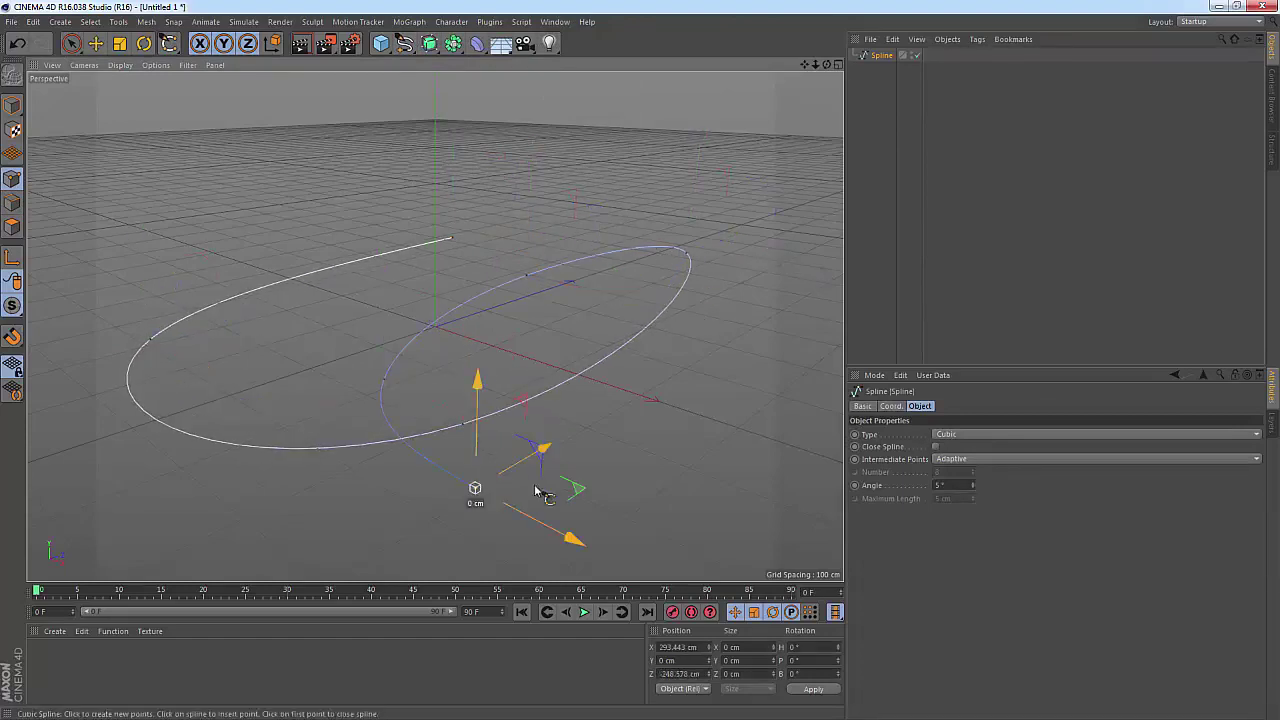
pyautogui.click(685, 448)
pyautogui.click(714, 378)
pyautogui.click(600, 345)
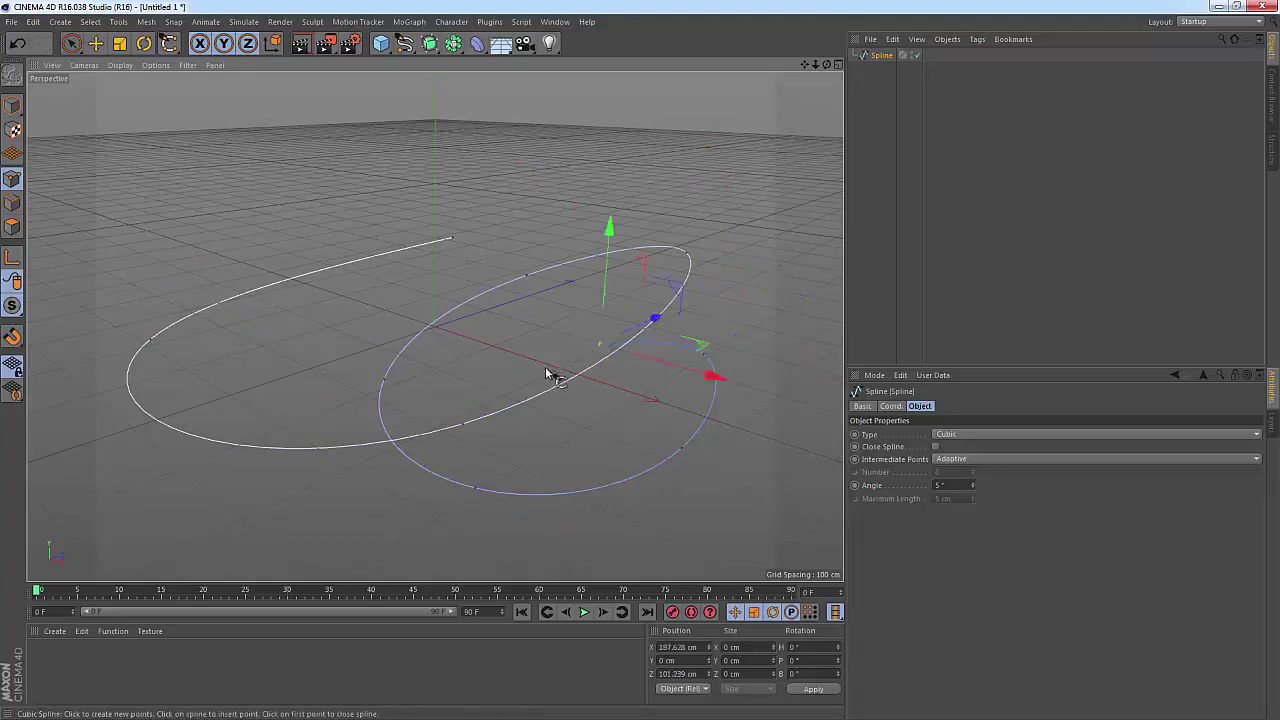
# Step: Add a small inner loop and an arc of further points to the cubic spline
pyautogui.click(555, 422)
pyautogui.click(602, 430)
pyautogui.click(666, 370)
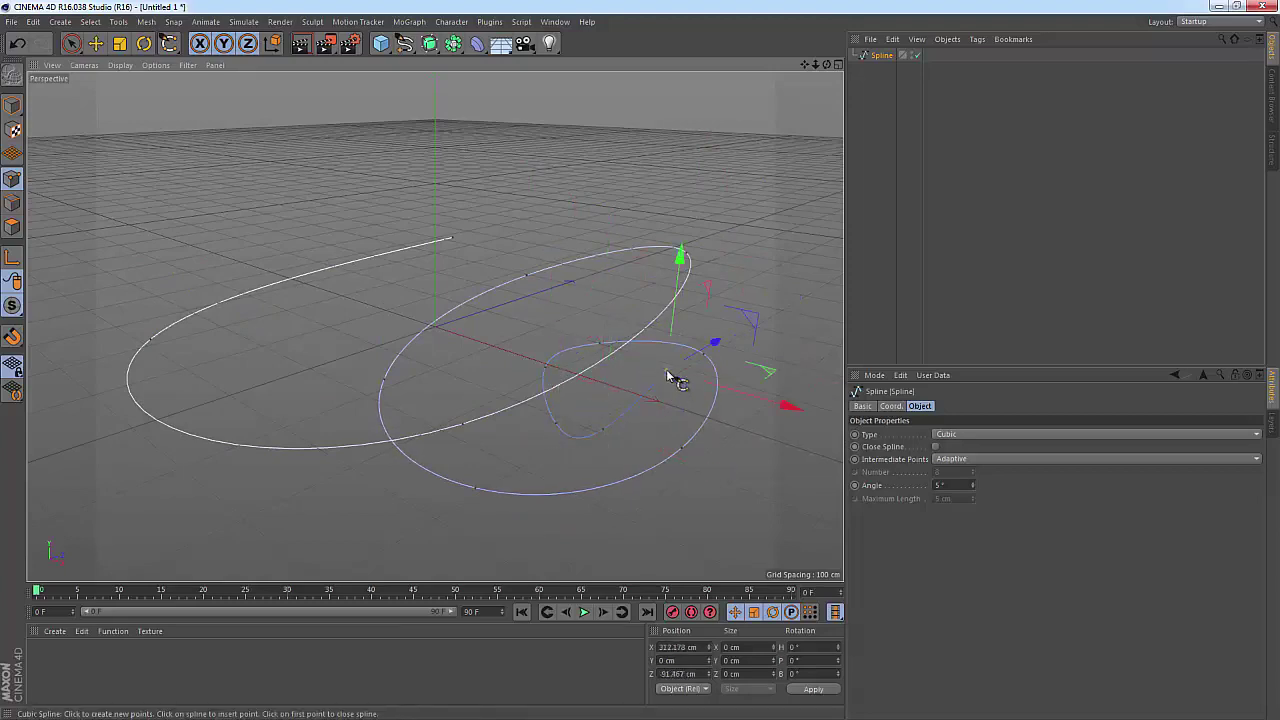
pyautogui.click(625, 294)
pyautogui.click(444, 276)
pyautogui.click(289, 326)
pyautogui.click(238, 452)
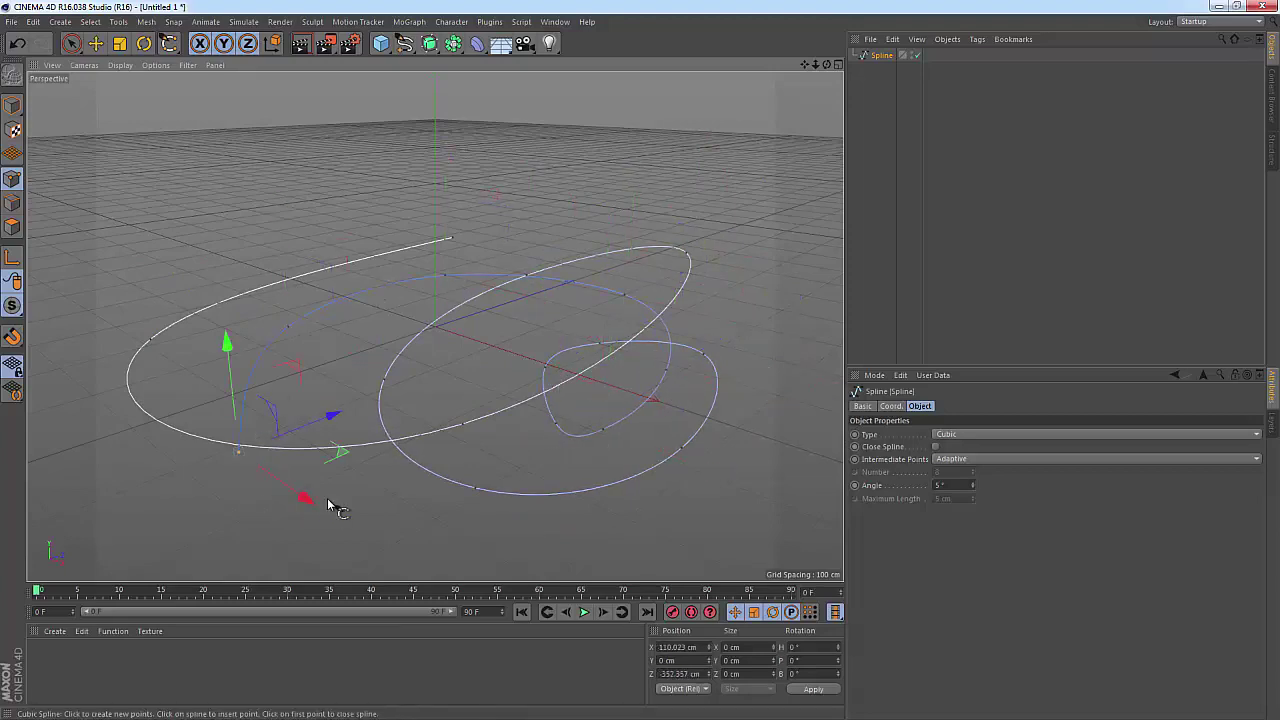
pyautogui.click(713, 556)
pyautogui.click(770, 287)
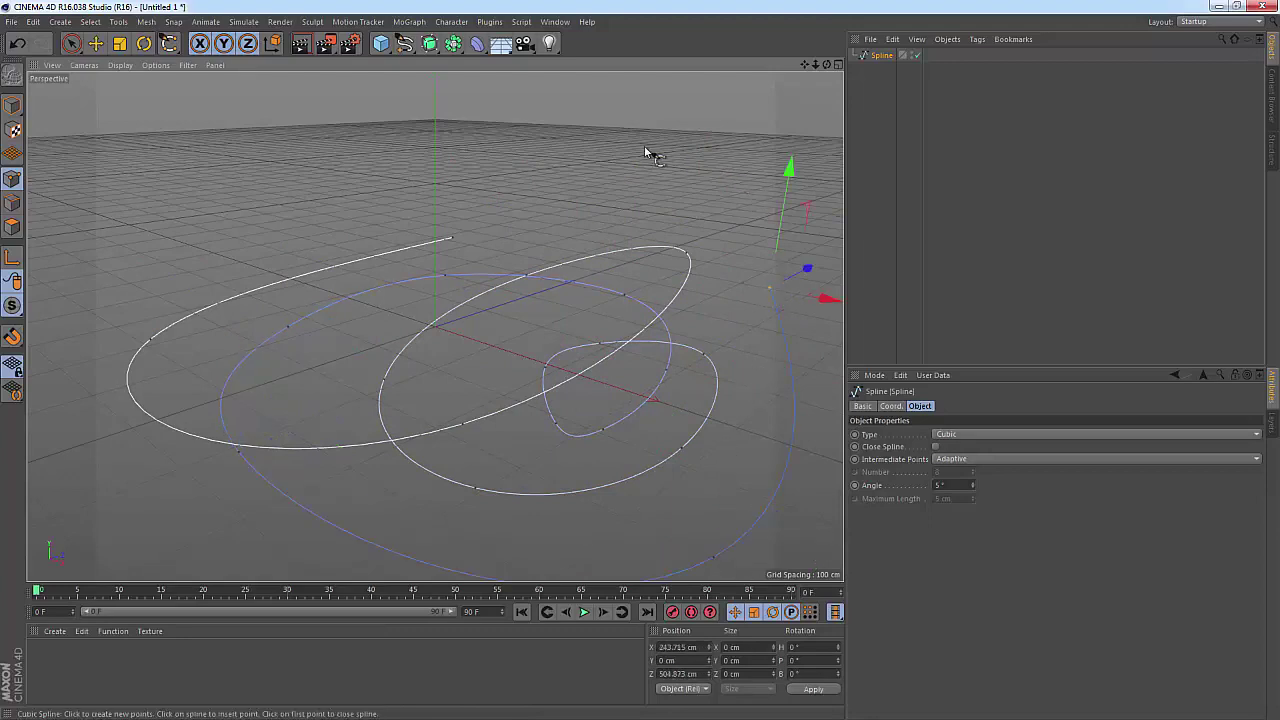
pyautogui.click(645, 148)
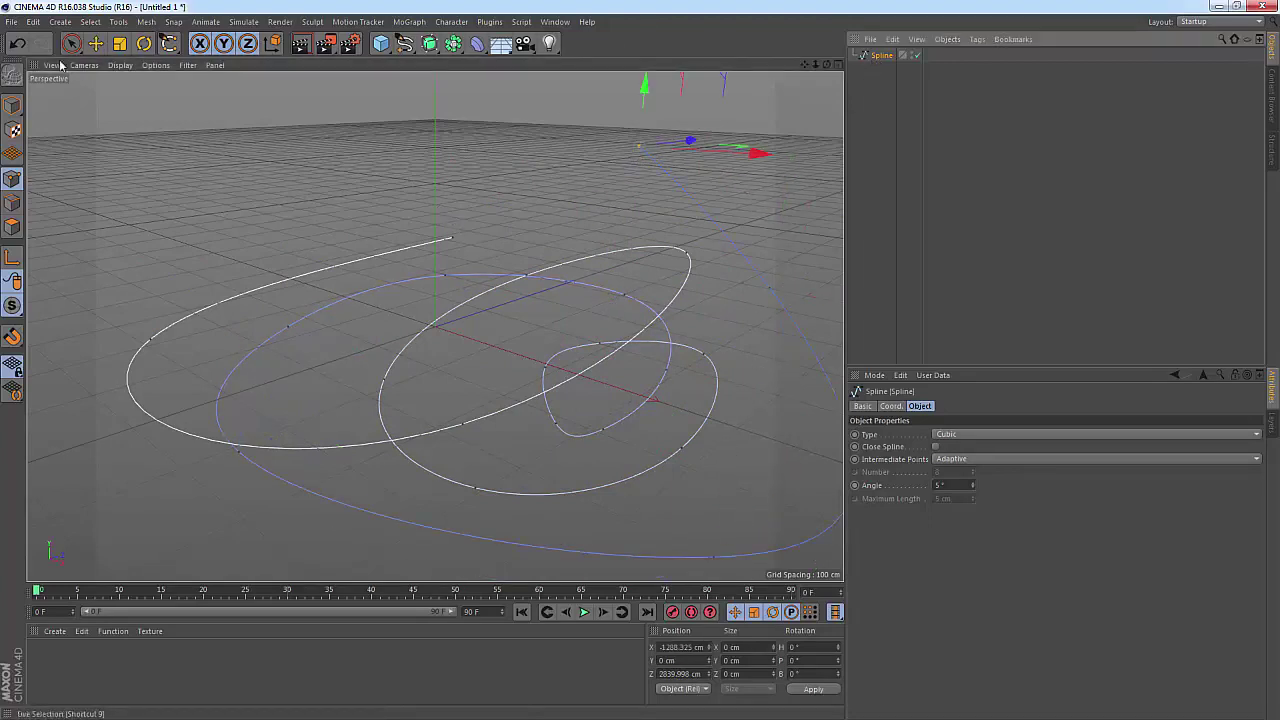
# Step: Drag two spline points to reshape the loops, raising one to 56.276 cm in Y, then delete the spline
pyautogui.click(96, 43)
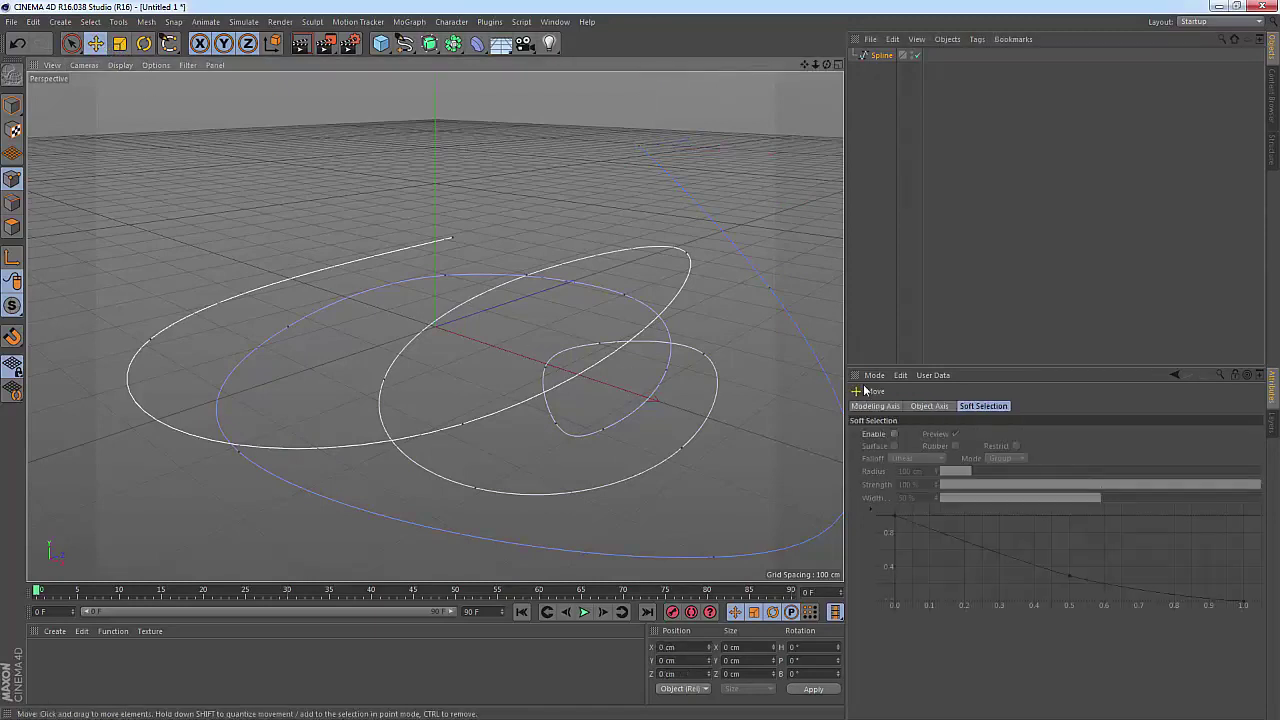
pyautogui.click(603, 349)
pyautogui.moveTo(606, 277)
pyautogui.mouseDown()
pyautogui.moveTo(588, 278)
pyautogui.moveTo(588, 303)
pyautogui.mouseUp()
pyautogui.moveTo(175, 289); pyautogui.dragTo(184, 342)
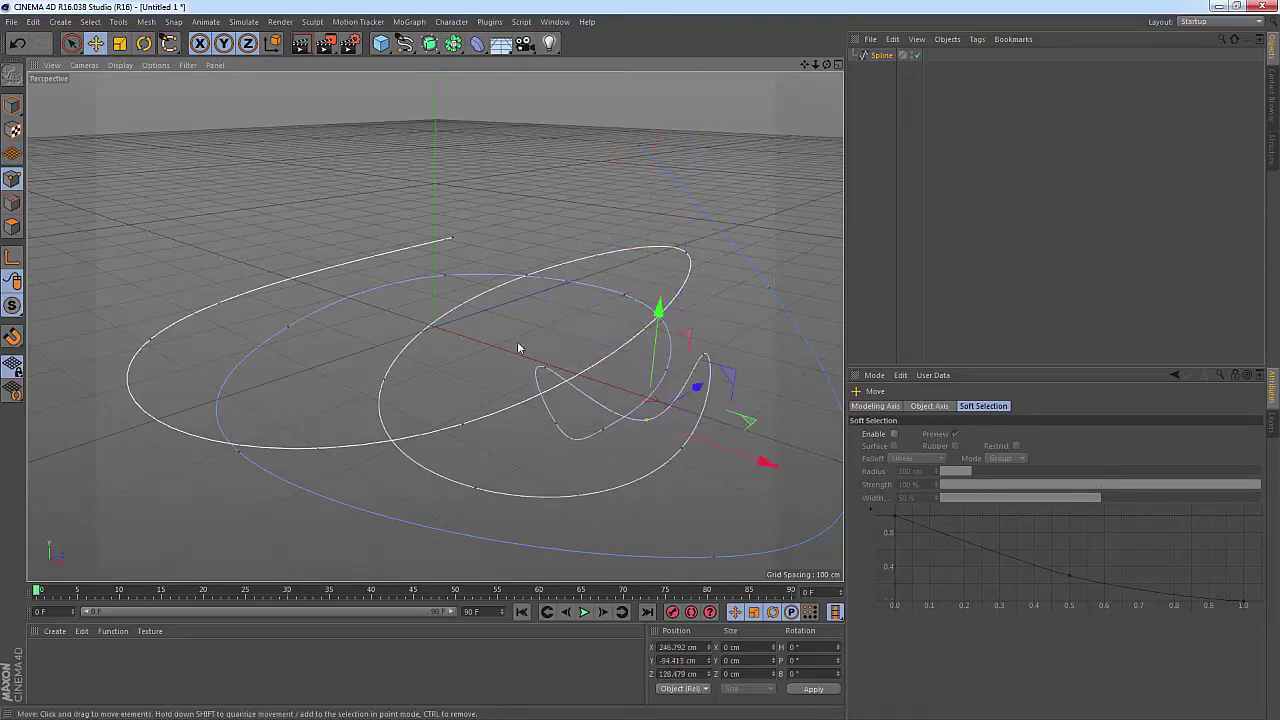
pyautogui.click(445, 392)
pyautogui.click(386, 382)
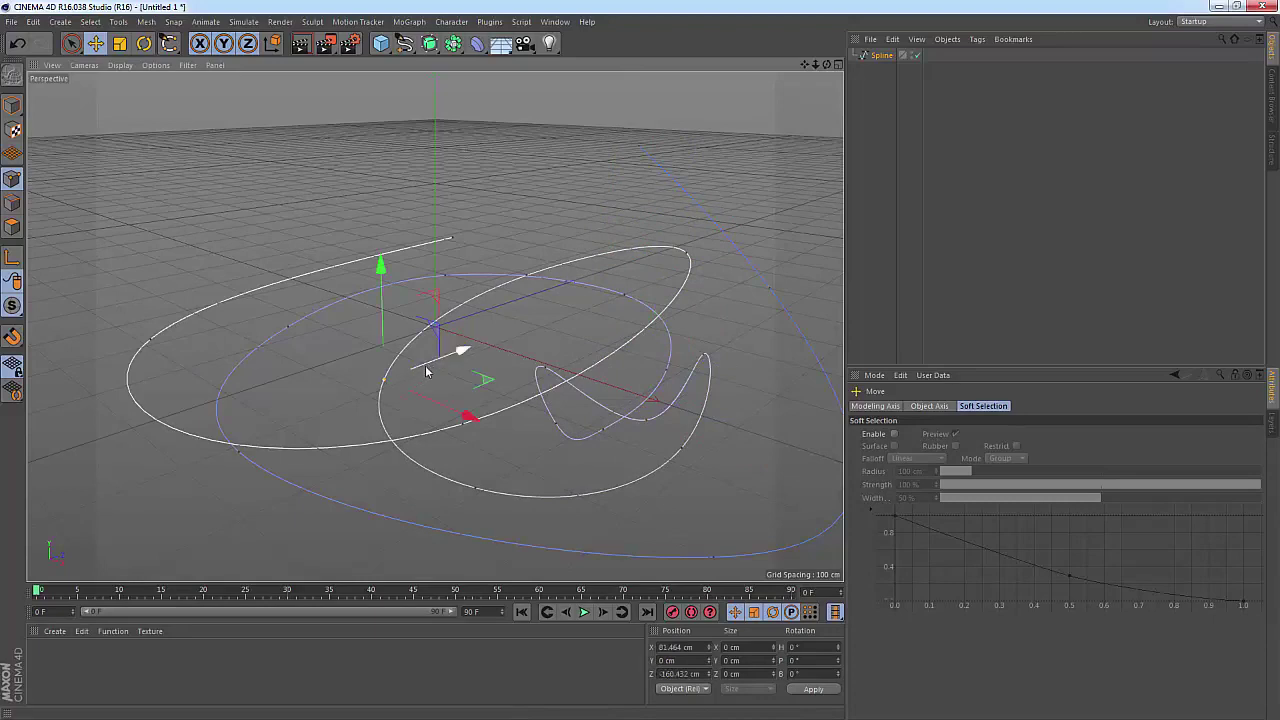
pyautogui.moveTo(455, 352); pyautogui.dragTo(512, 326)
pyautogui.click(882, 56)
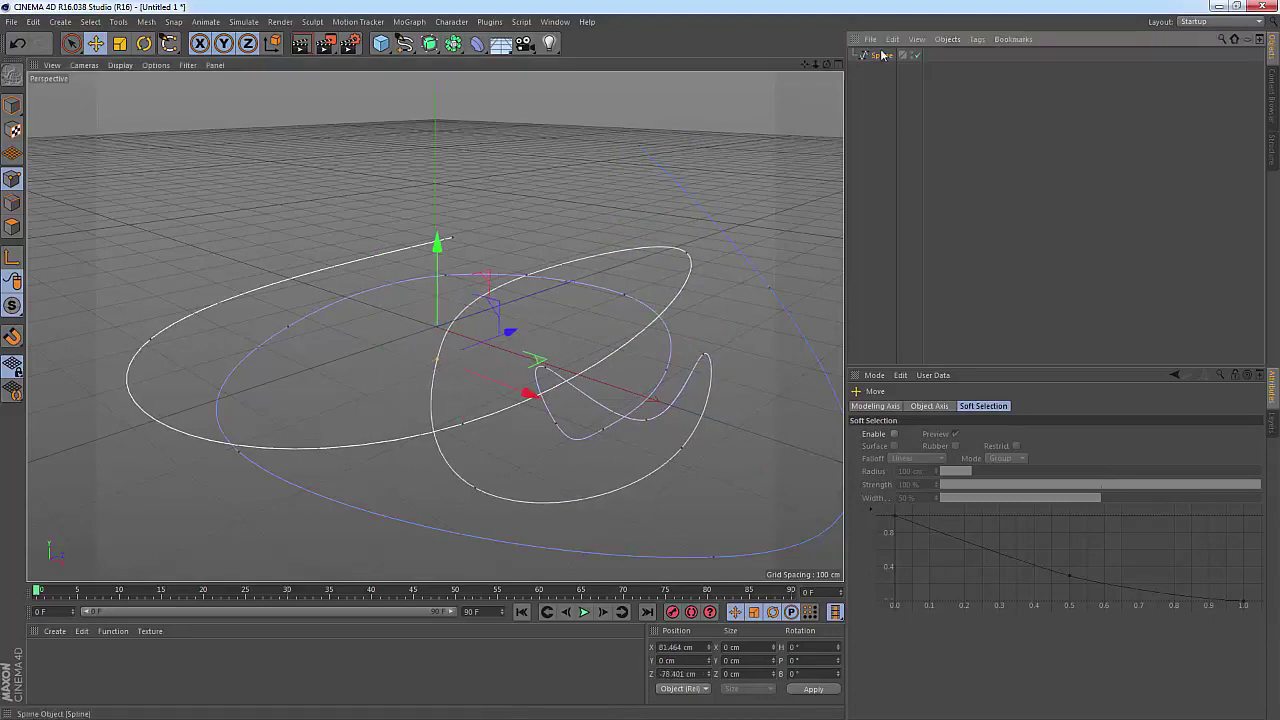
pyautogui.press('Delete')
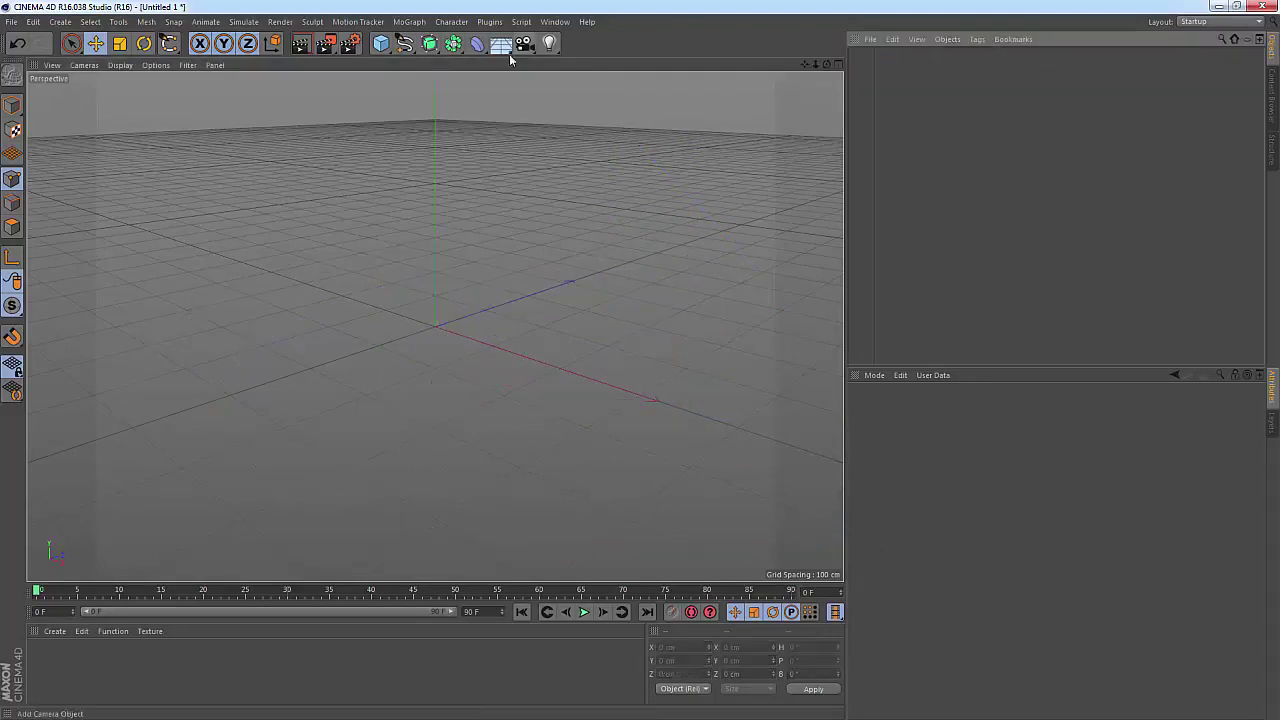
pyautogui.click(406, 44)
pyautogui.click(590, 86)
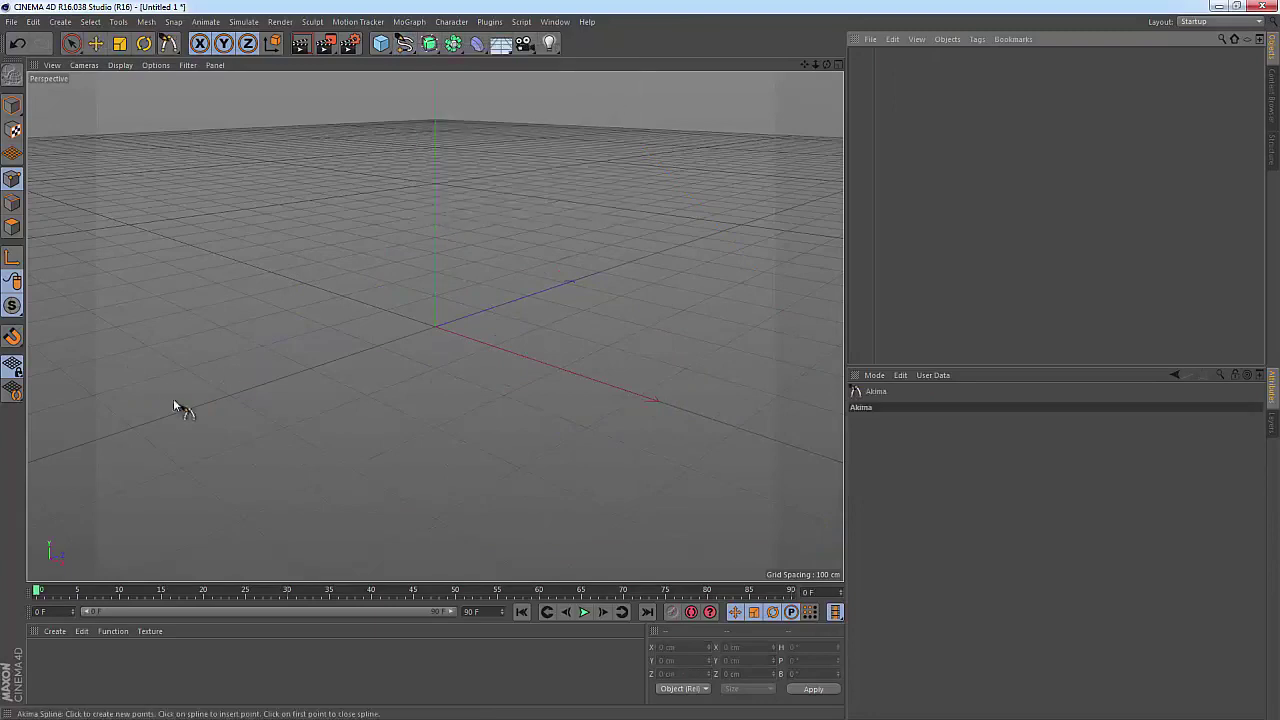
pyautogui.click(167, 380)
pyautogui.click(393, 229)
pyautogui.click(646, 358)
pyautogui.click(466, 443)
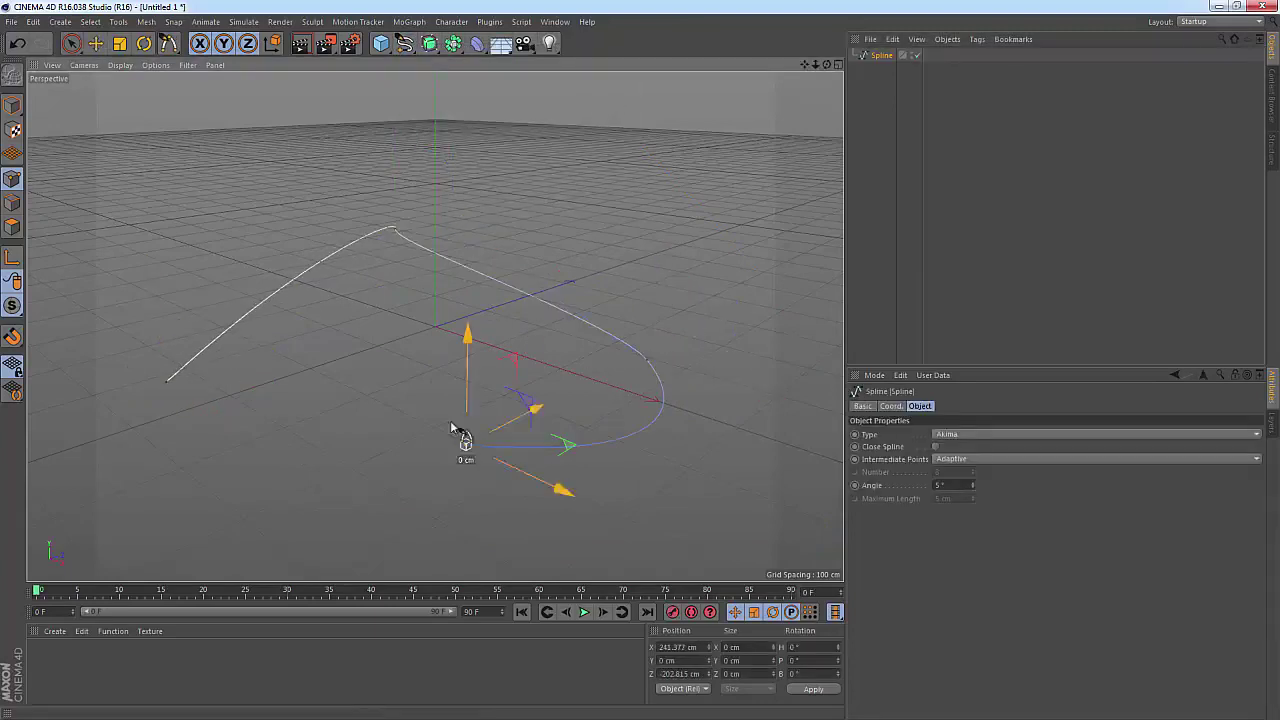
pyautogui.click(461, 301)
pyautogui.click(512, 239)
pyautogui.click(366, 265)
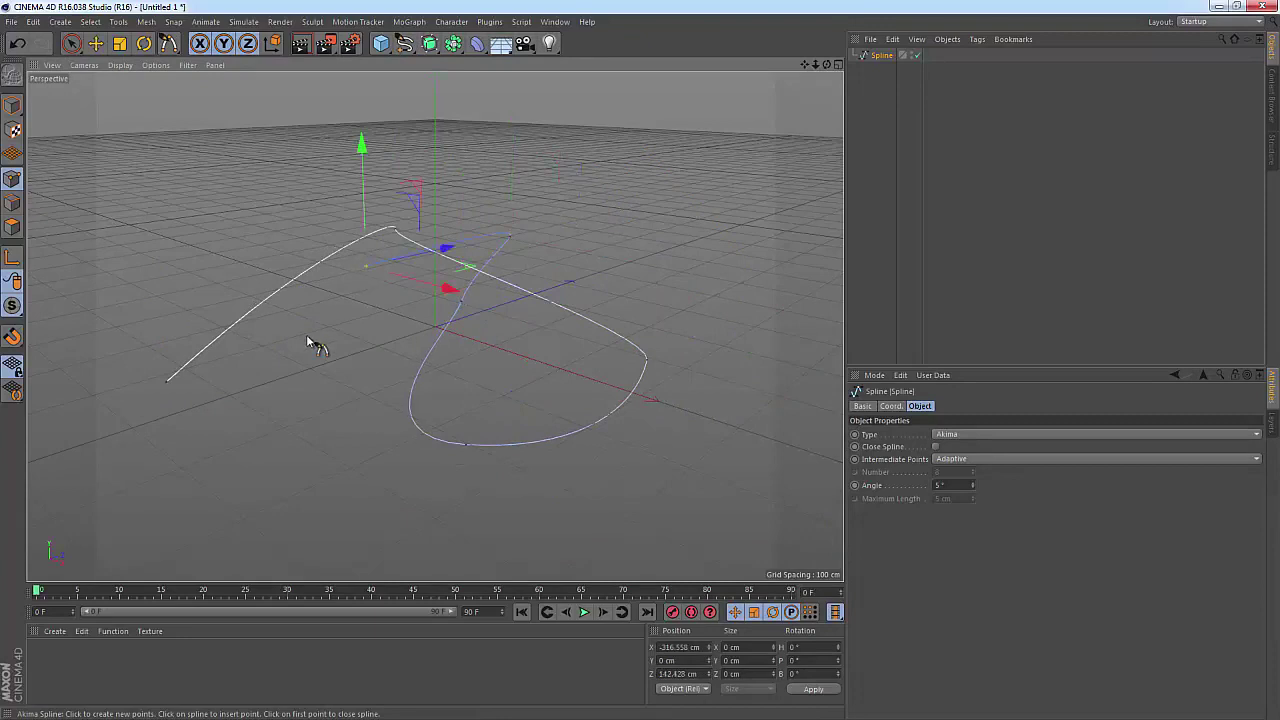
pyautogui.click(306, 334)
pyautogui.click(339, 405)
pyautogui.click(487, 365)
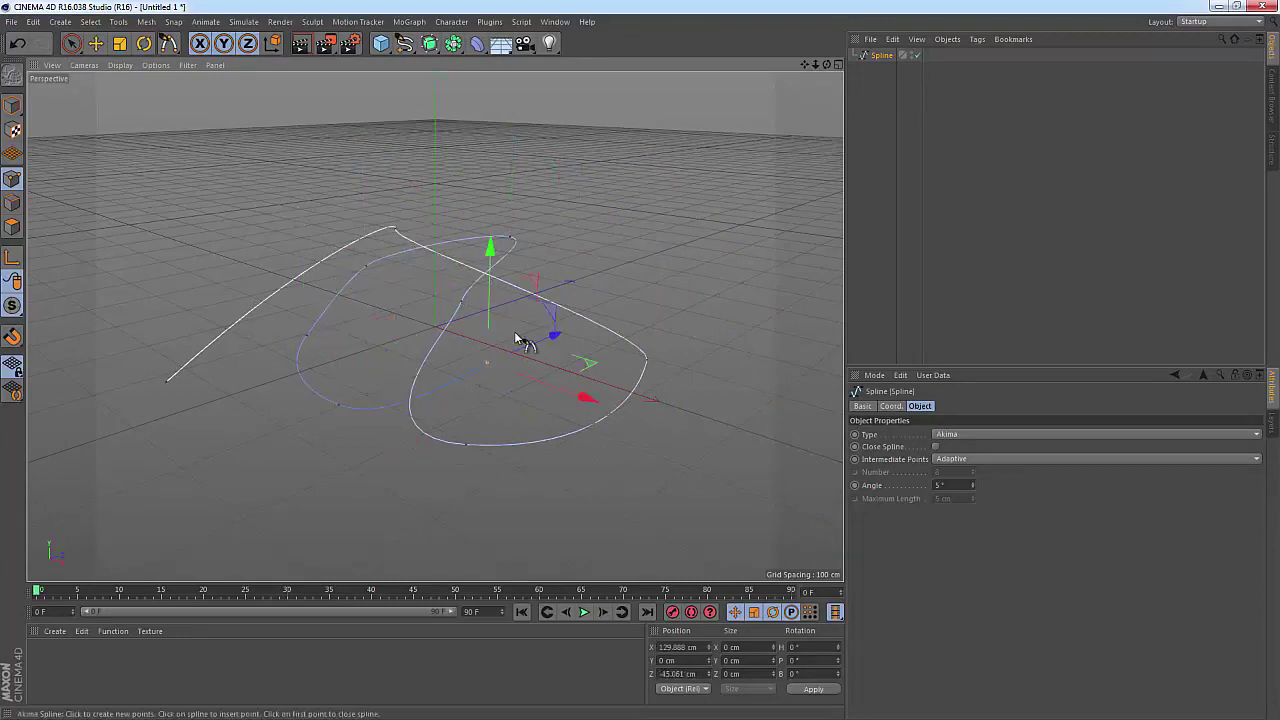
pyautogui.click(361, 318)
pyautogui.click(350, 372)
pyautogui.click(368, 468)
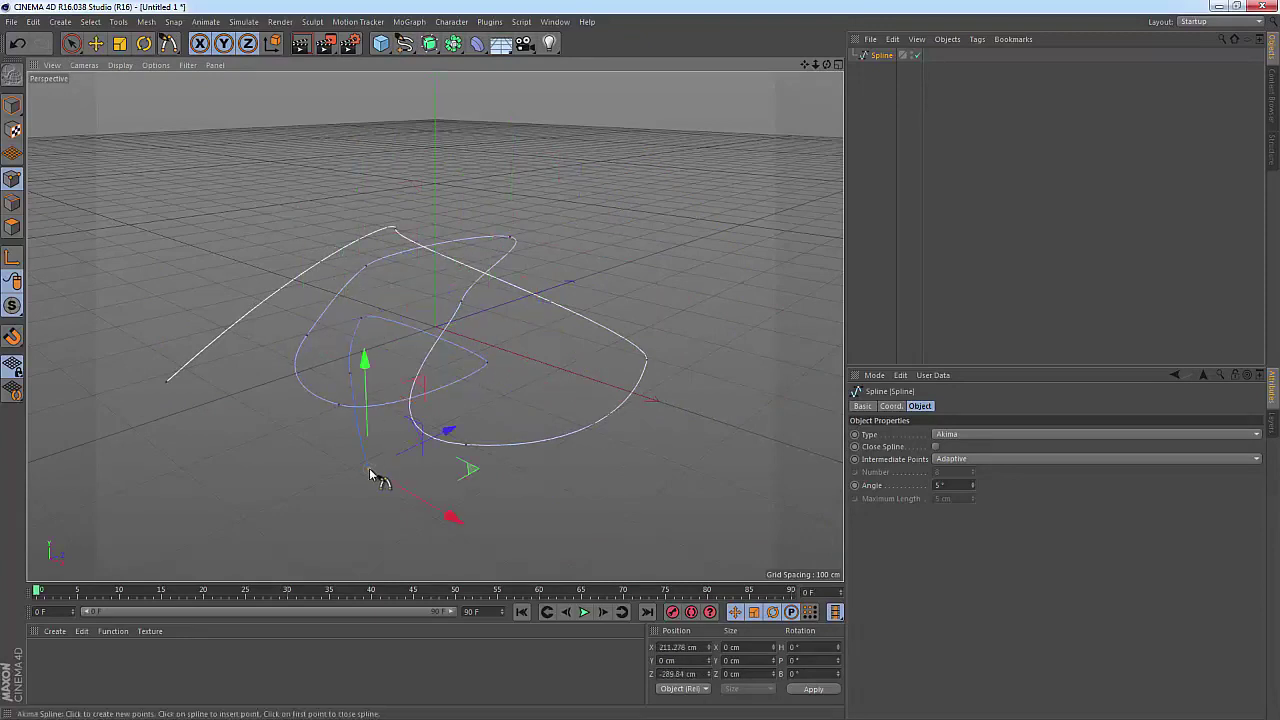
pyautogui.click(246, 474)
pyautogui.click(176, 410)
pyautogui.click(184, 264)
pyautogui.click(285, 152)
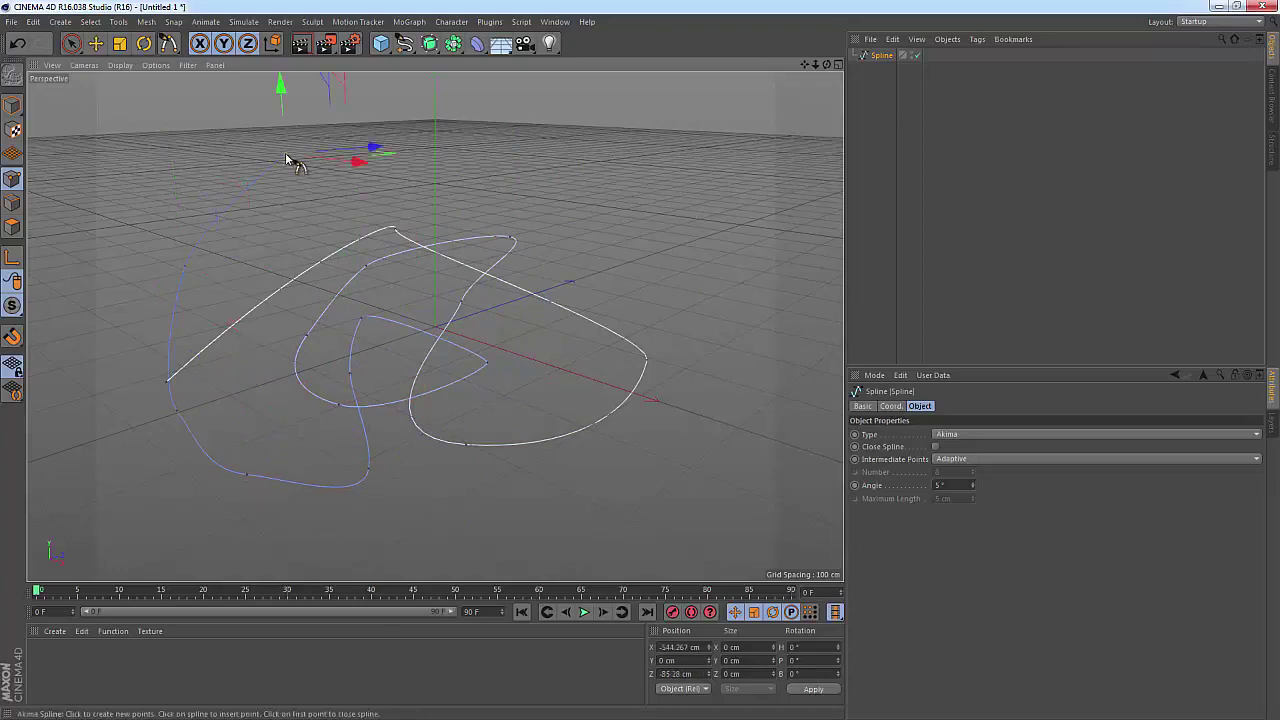
pyautogui.click(521, 175)
pyautogui.click(640, 300)
pyautogui.click(533, 383)
pyautogui.click(418, 462)
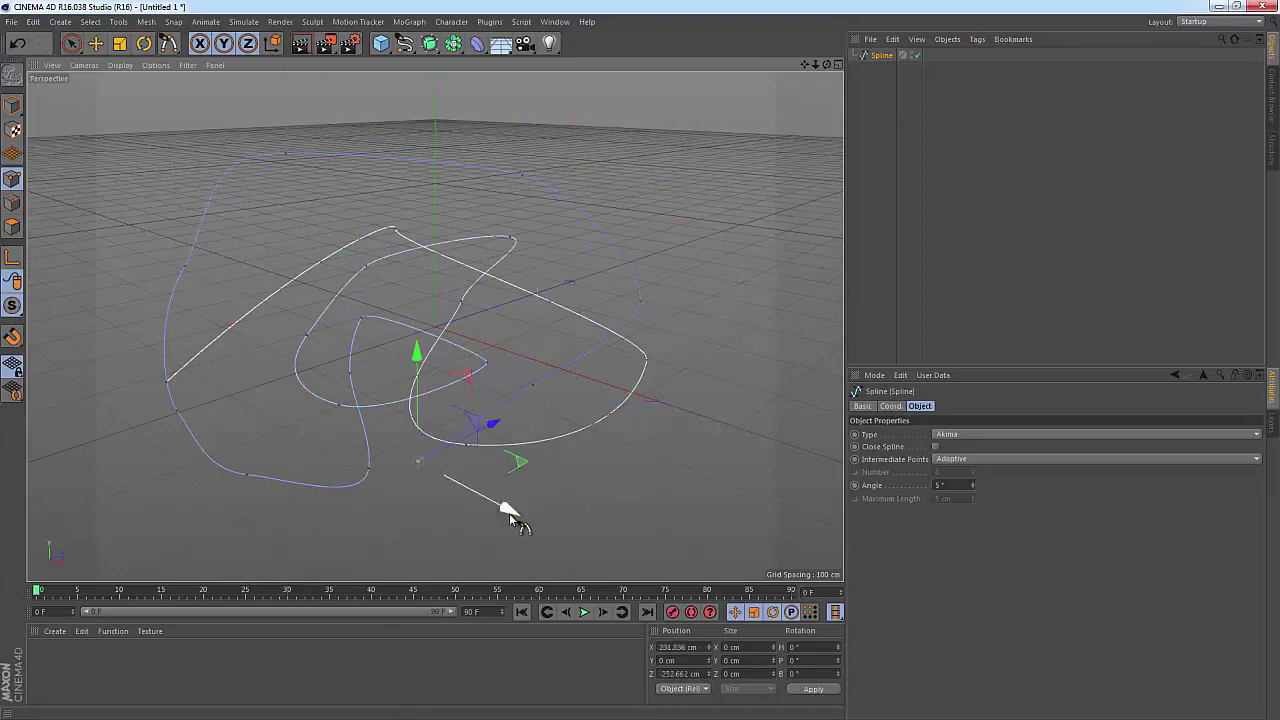
pyautogui.click(636, 489)
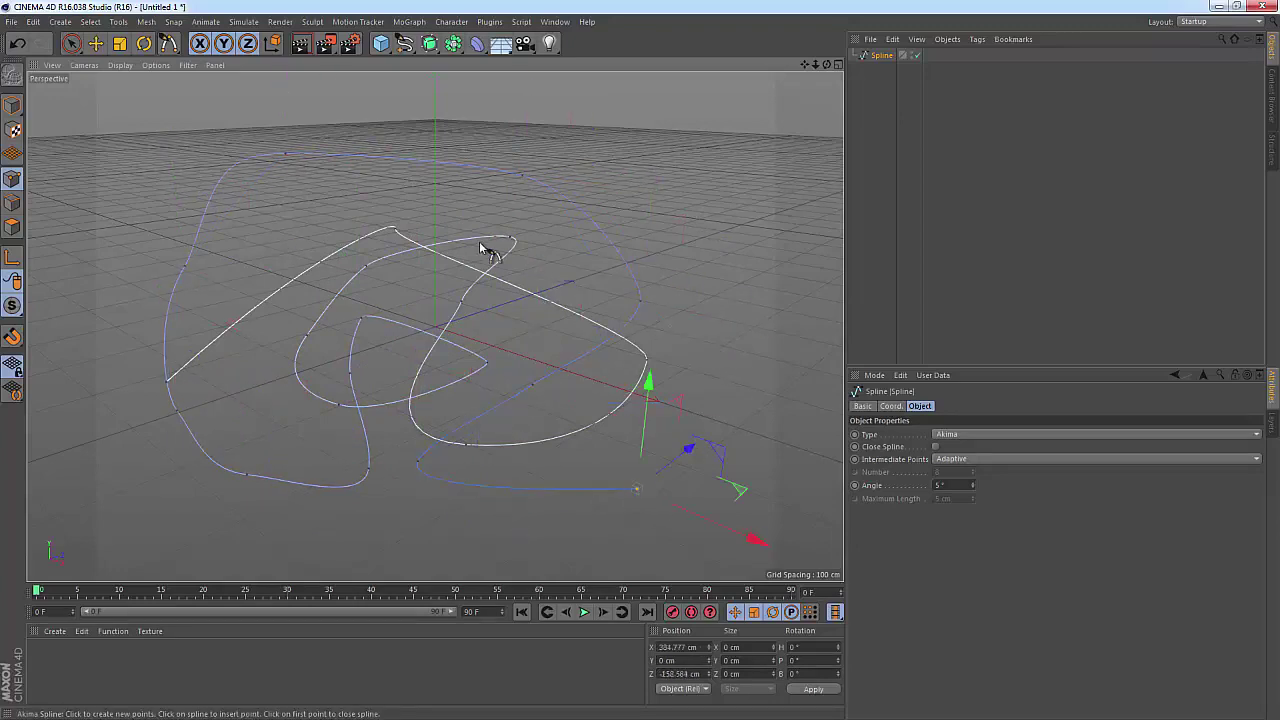
pyautogui.press('e')
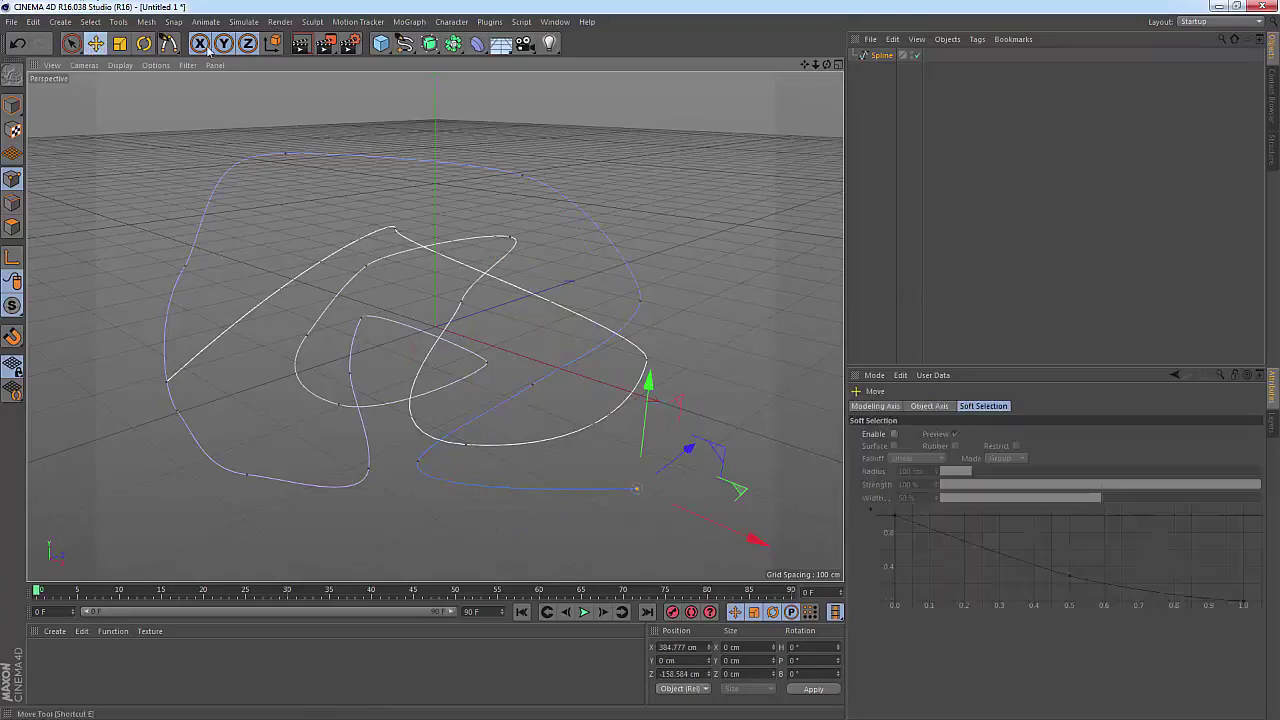
pyautogui.click(889, 60)
# Step: Delete the Akima spline and bring up the spline types list
pyautogui.press('Delete')
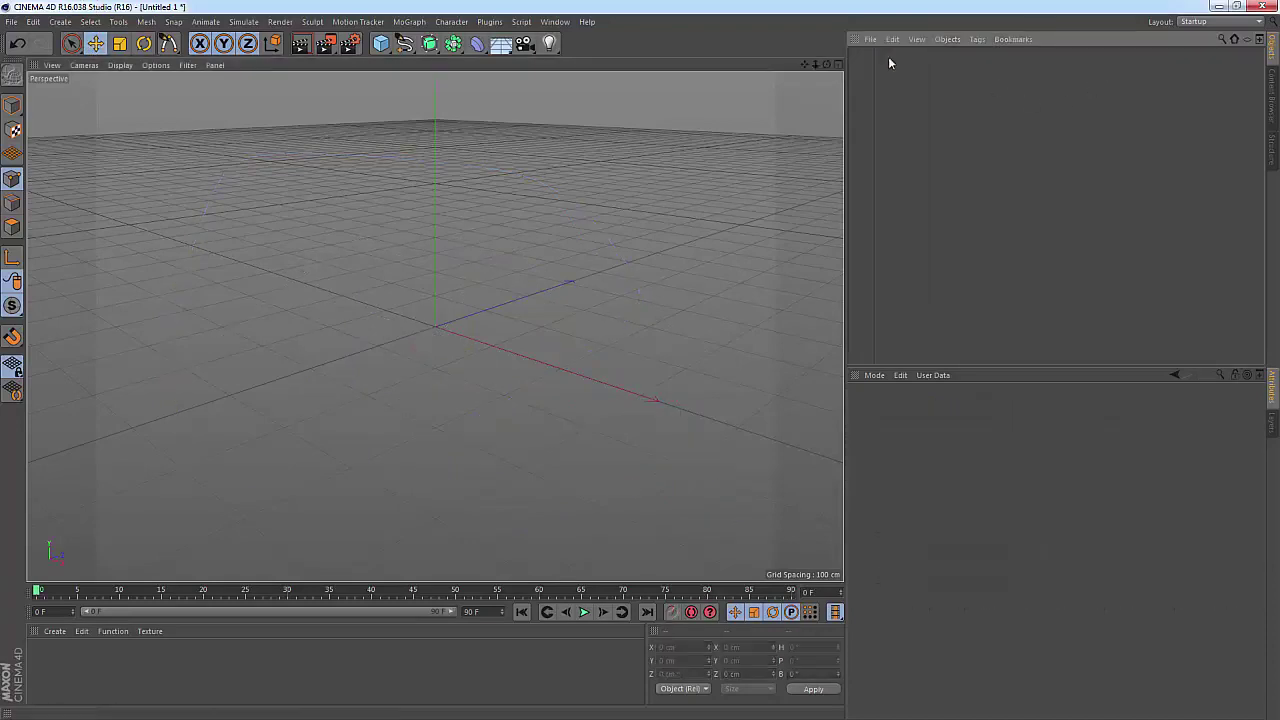
pyautogui.click(412, 43)
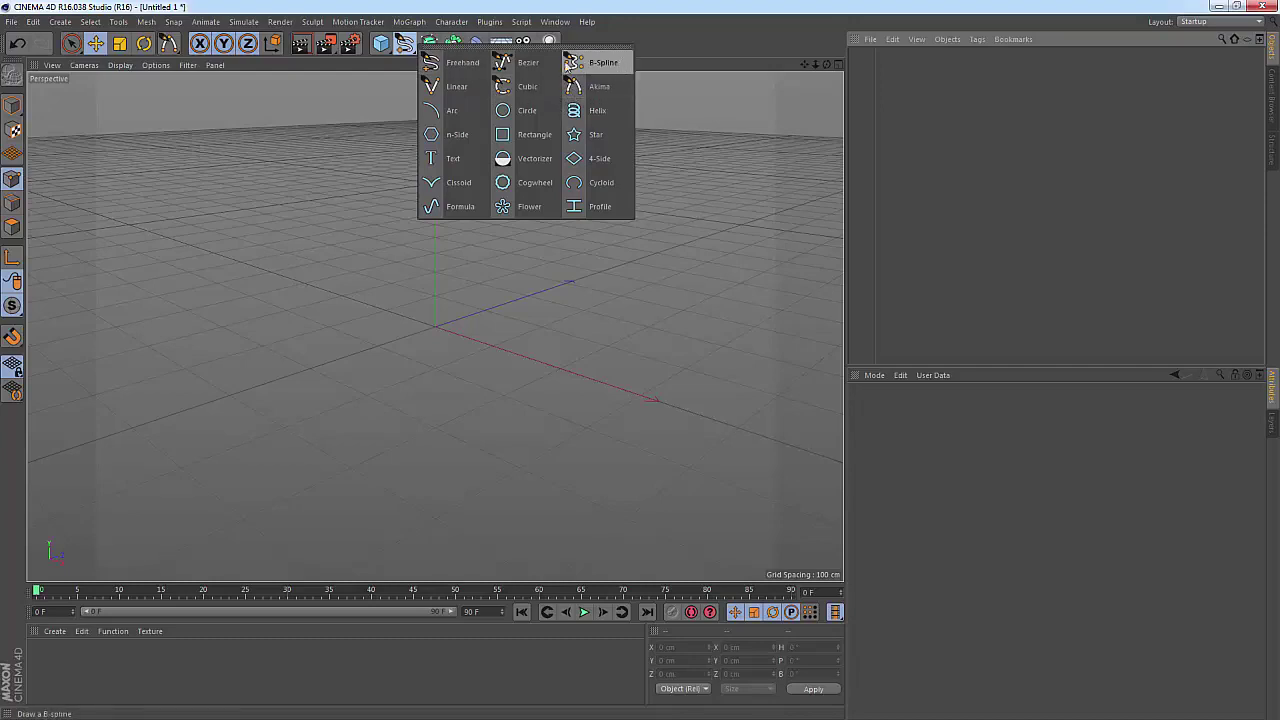
# Step: Sketch a looping freehand spline and view its Basic, Coord. and Object attributes
pyautogui.click(455, 62)
pyautogui.moveTo(485, 238)
pyautogui.mouseDown()
pyautogui.moveTo(608, 338)
pyautogui.moveTo(588, 521)
pyautogui.mouseUp()
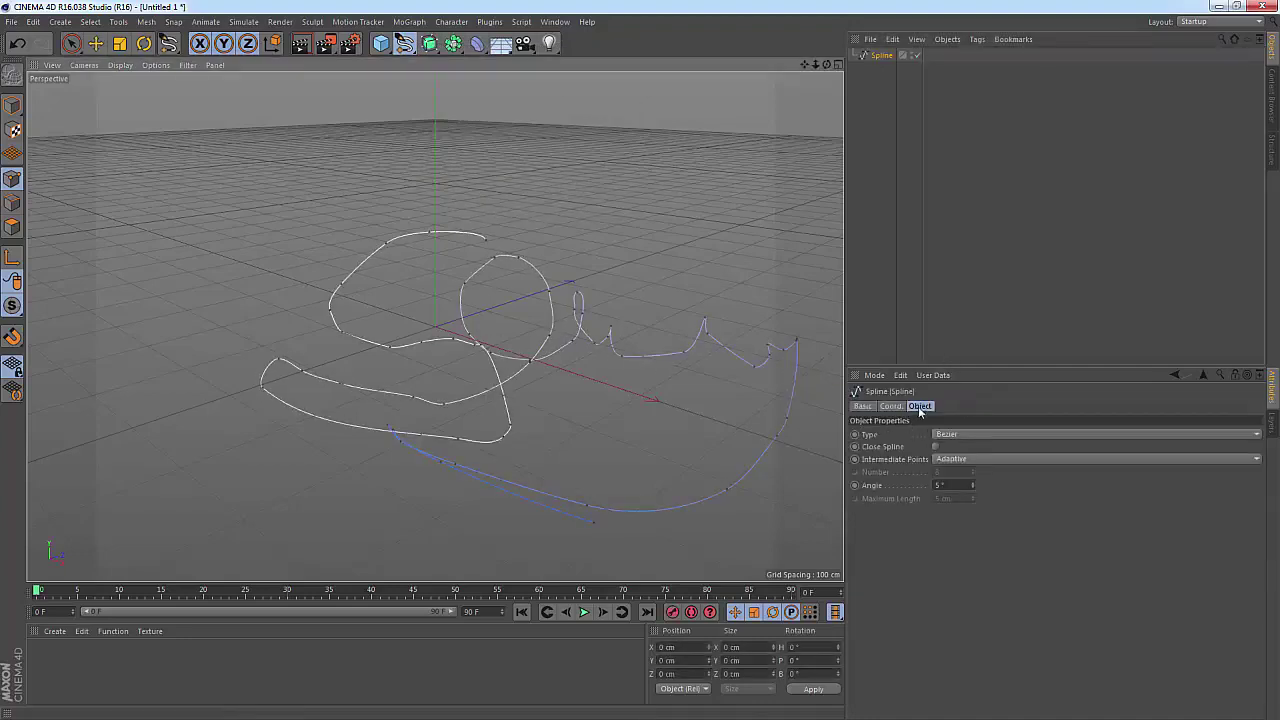
pyautogui.click(860, 407)
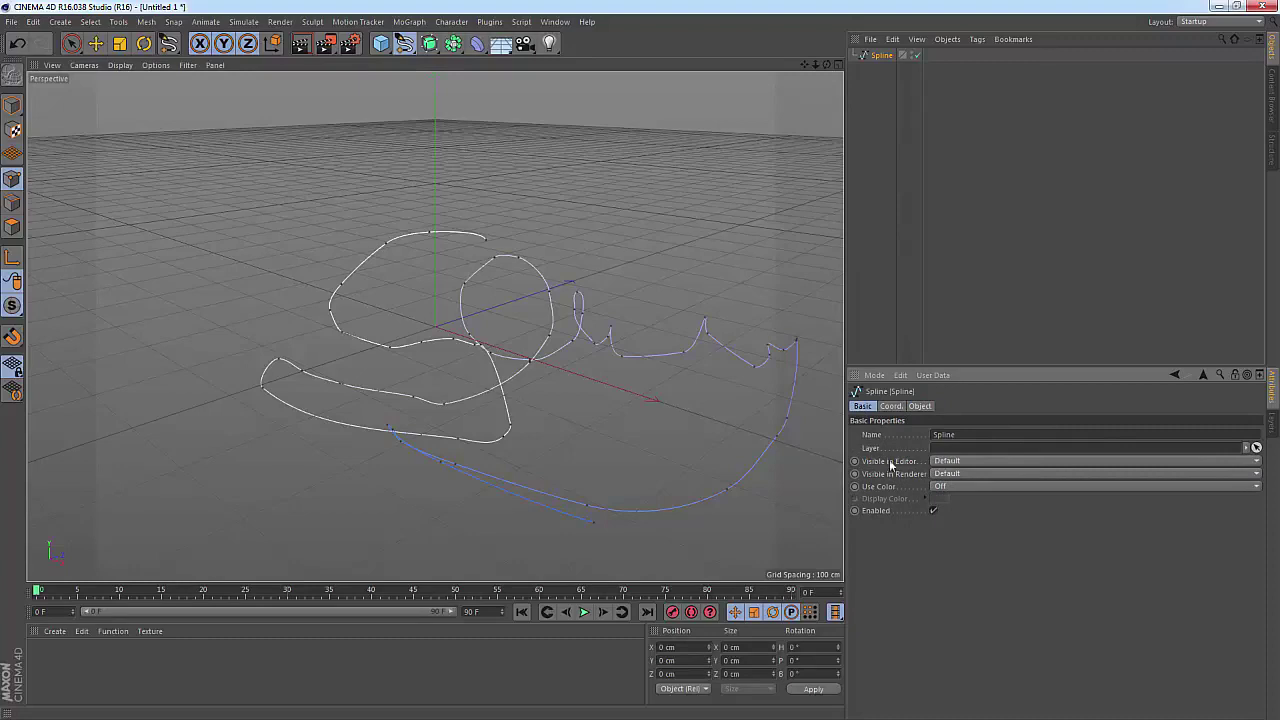
pyautogui.click(890, 406)
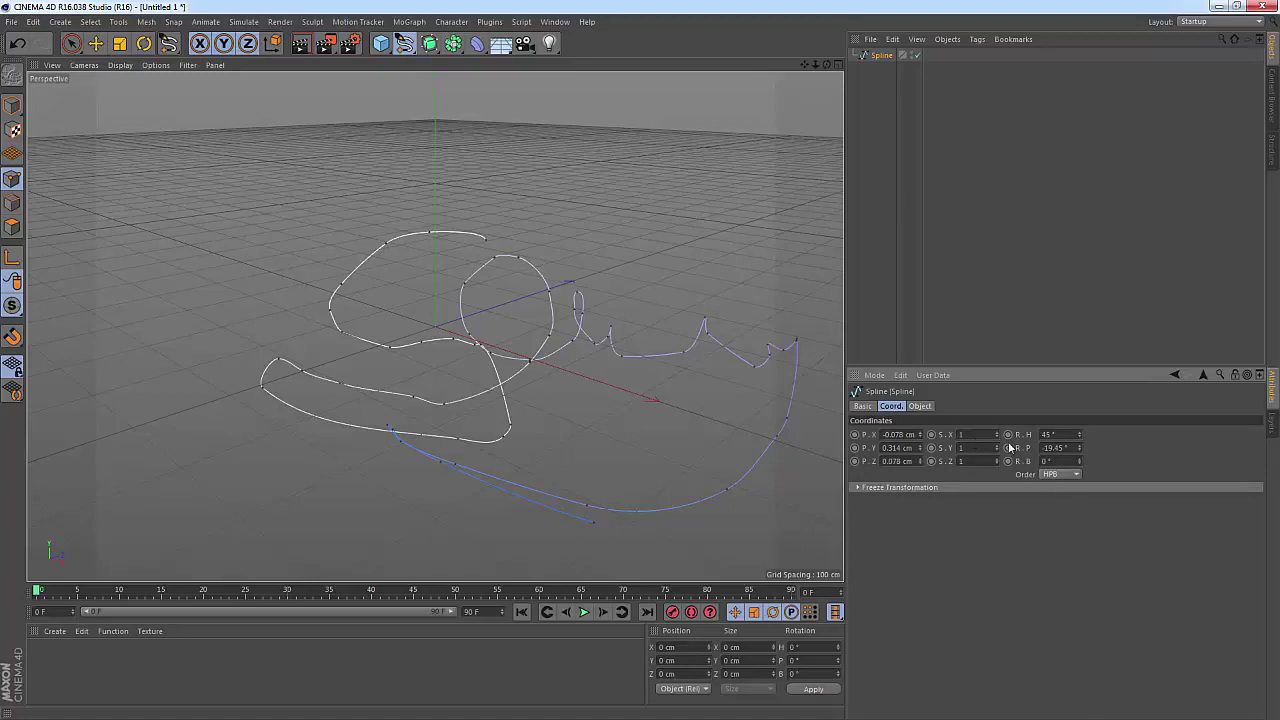
pyautogui.click(920, 407)
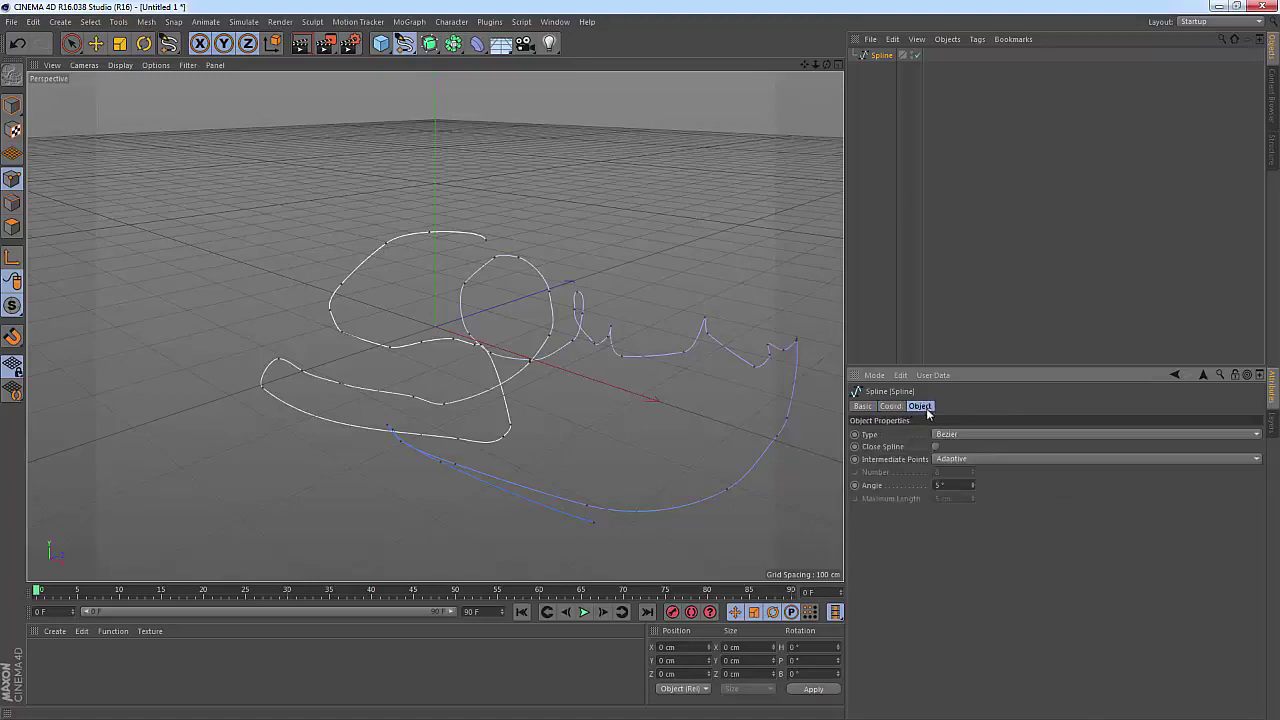
# Step: Change the spline Type from Bezier to Cubic, then to B-Spline
pyautogui.click(961, 435)
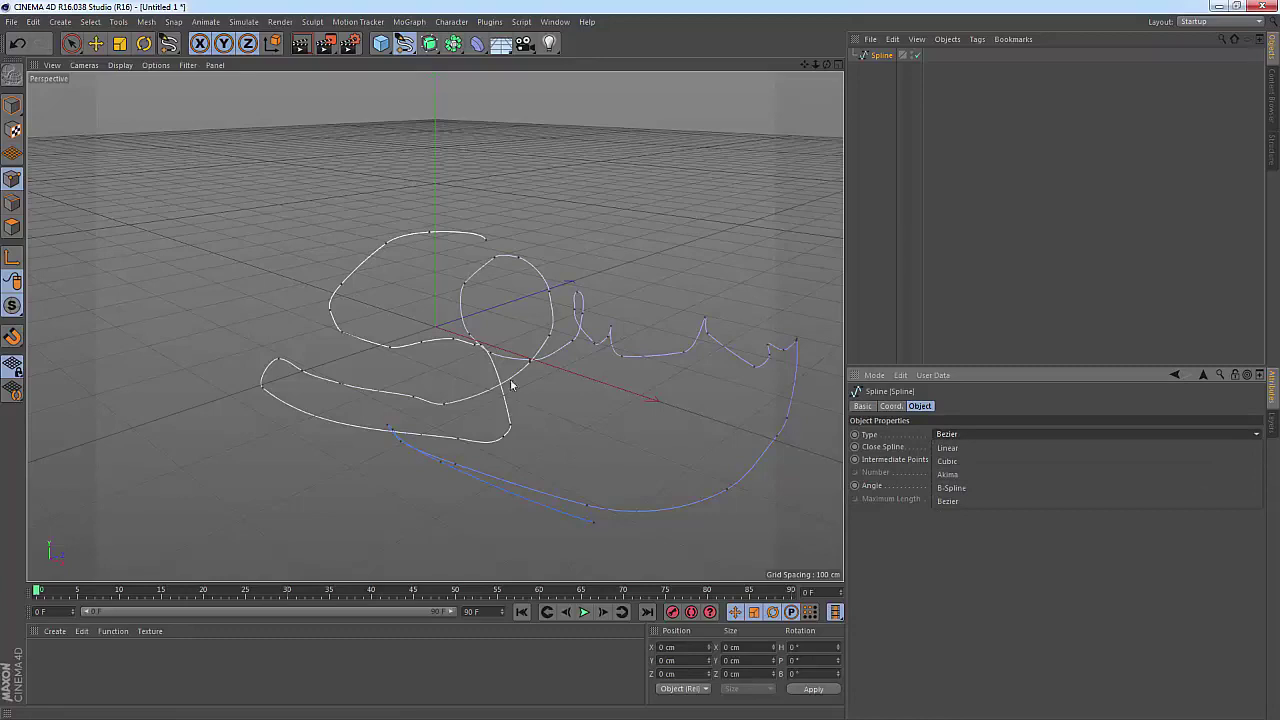
pyautogui.click(971, 460)
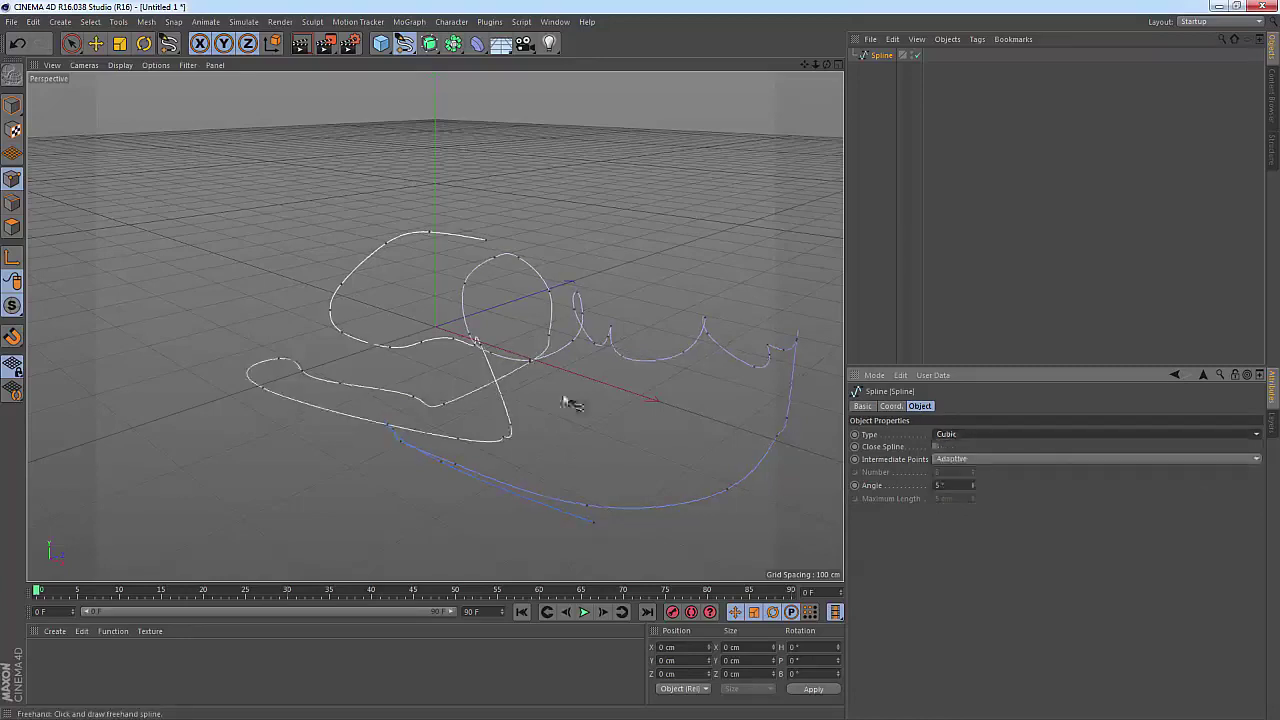
pyautogui.click(975, 433)
pyautogui.click(981, 481)
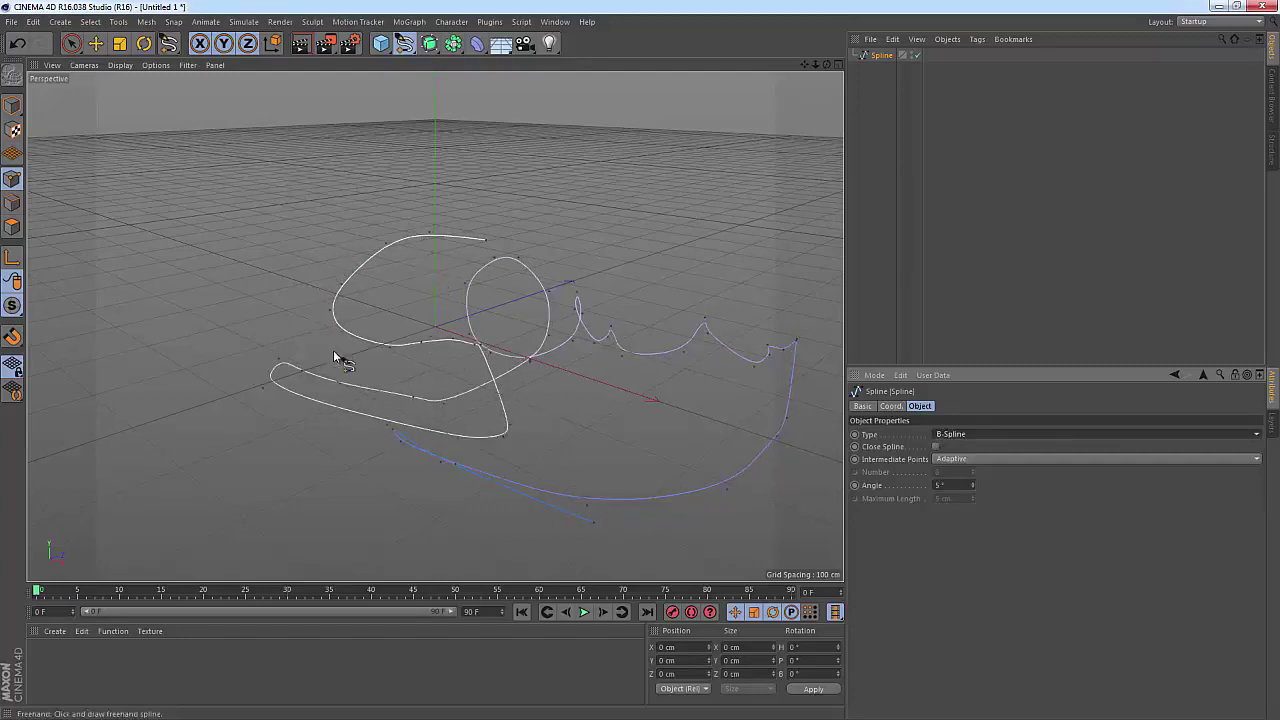
pyautogui.click(977, 456)
# Step: Set Intermediate Points to None and turn on Close Spline
pyautogui.click(972, 468)
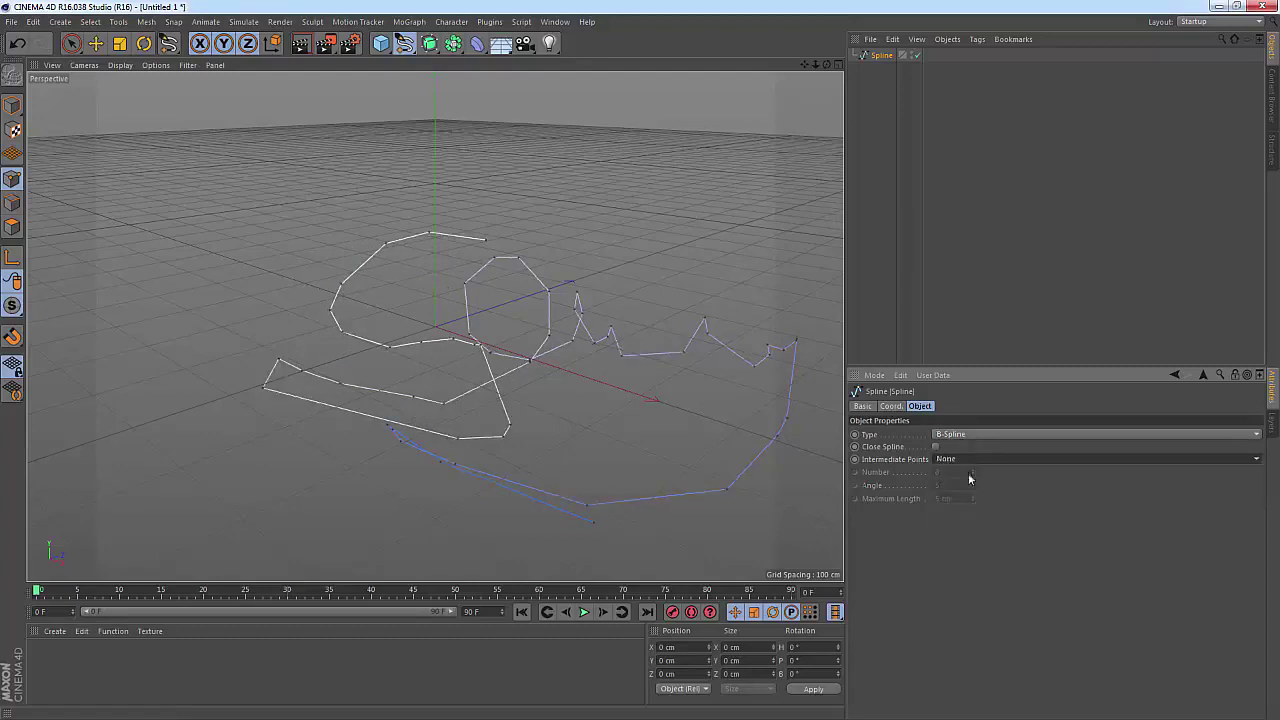
pyautogui.moveTo(405, 43); pyautogui.dragTo(560, 50)
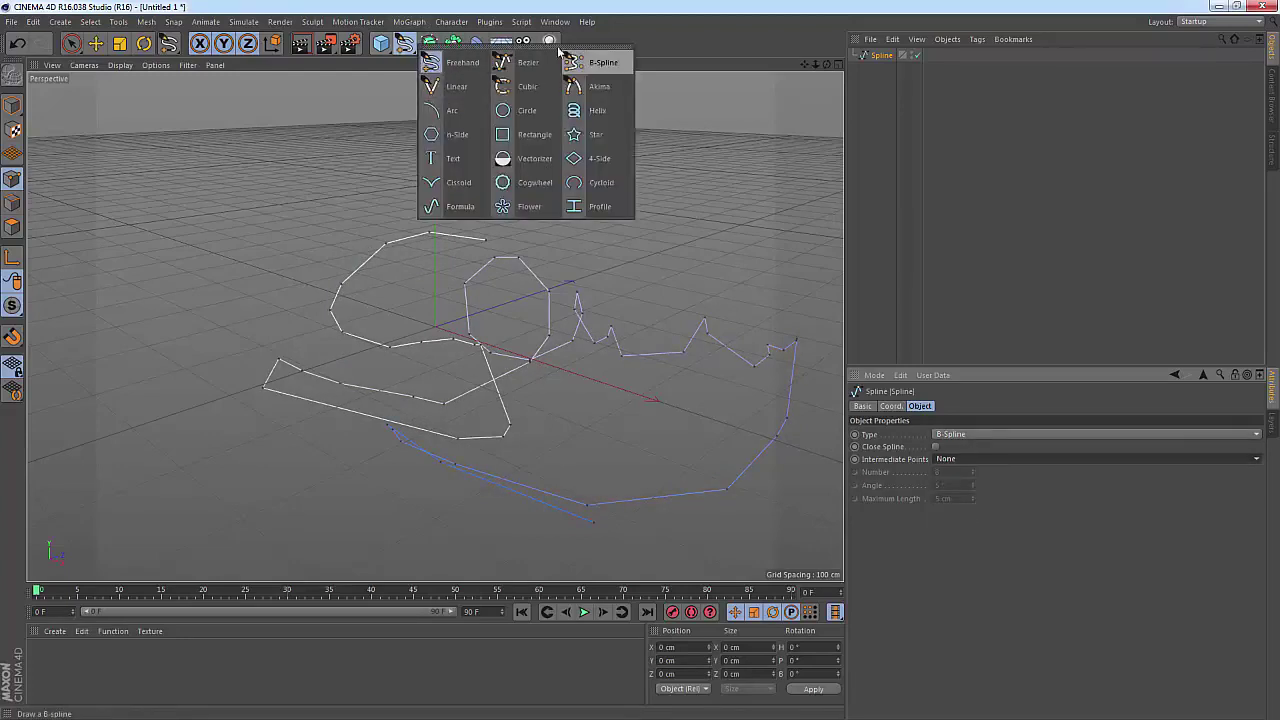
pyautogui.click(936, 447)
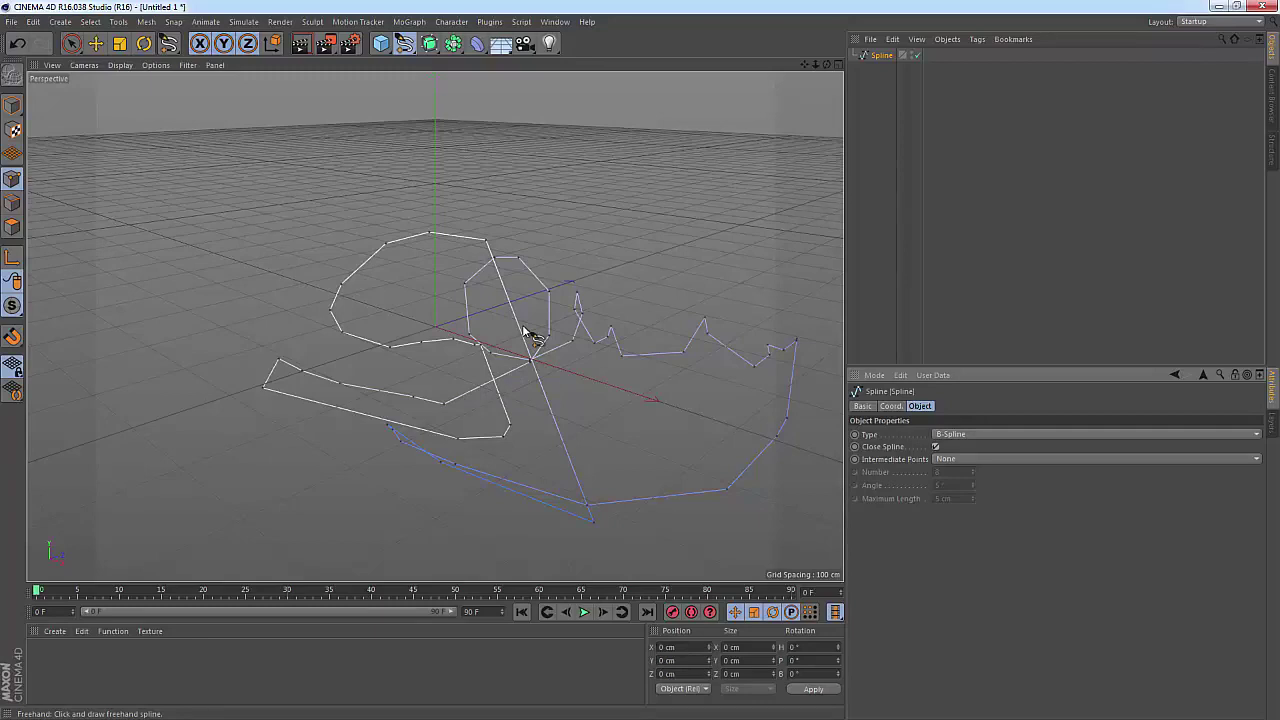
# Step: Toggle Close Spline off, on and off, then try Subdivided and Adaptive intermediate points
pyautogui.click(936, 447)
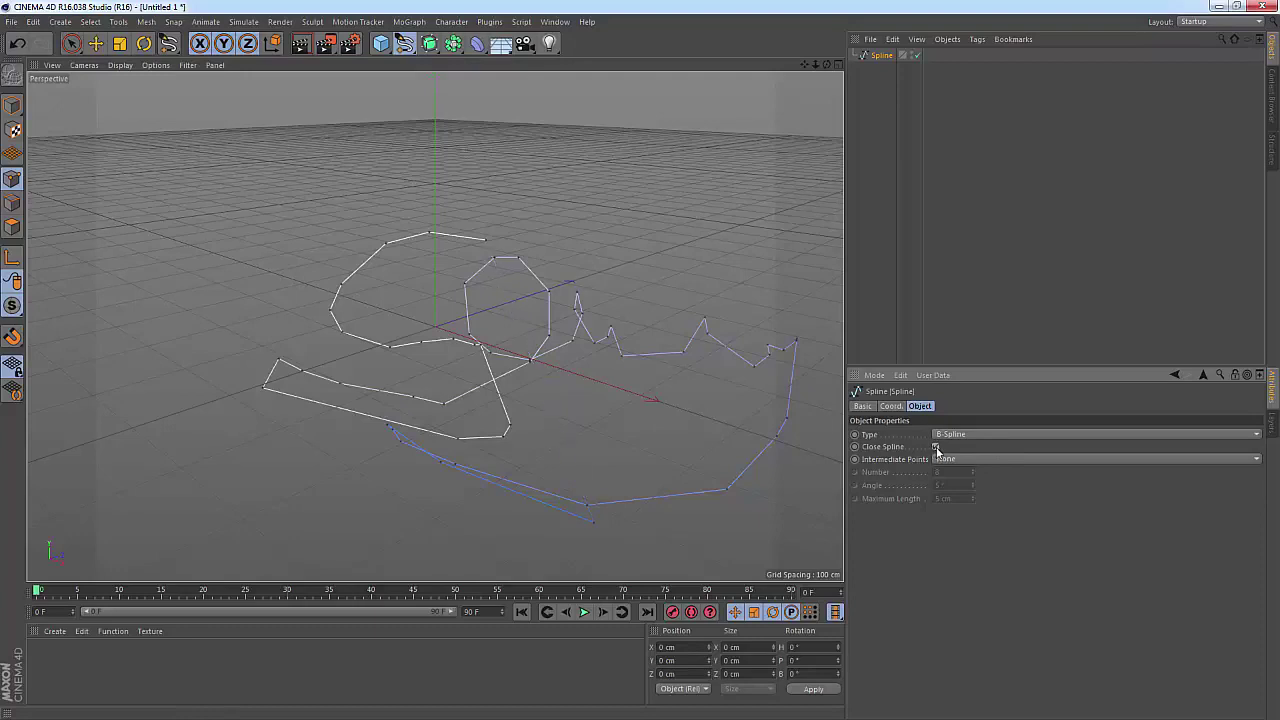
pyautogui.click(936, 447)
pyautogui.click(936, 447)
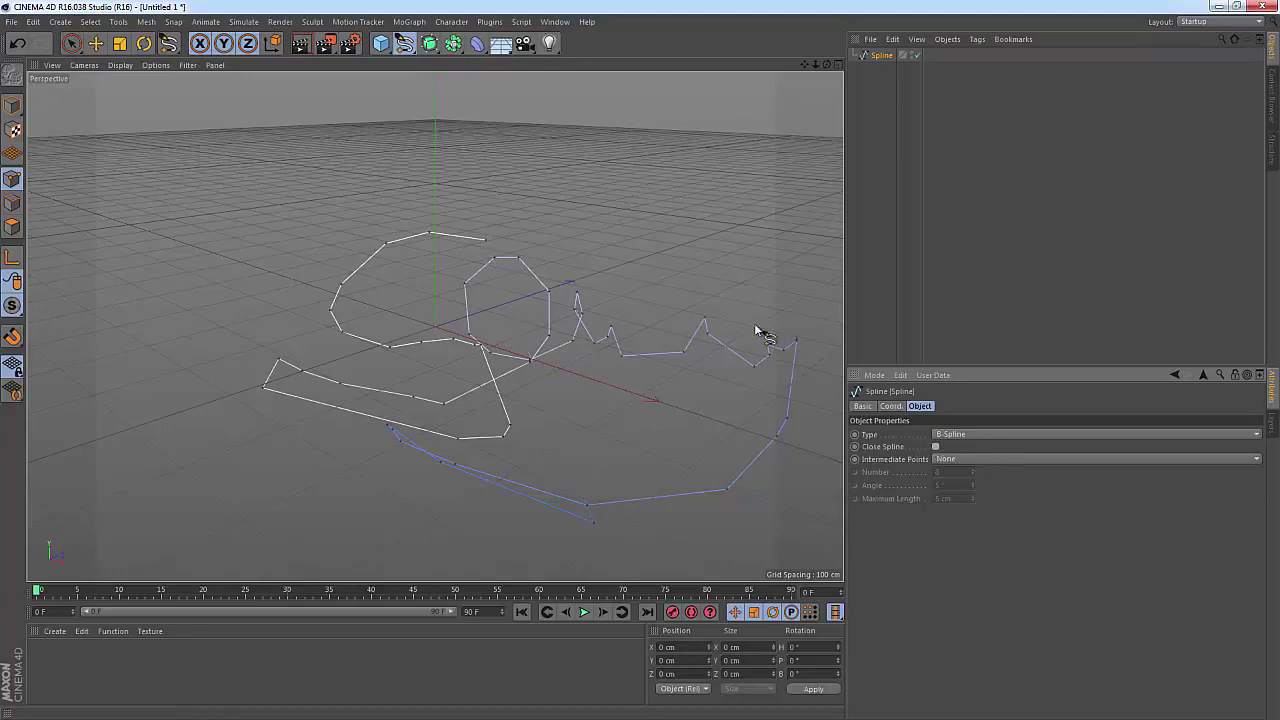
pyautogui.click(953, 460)
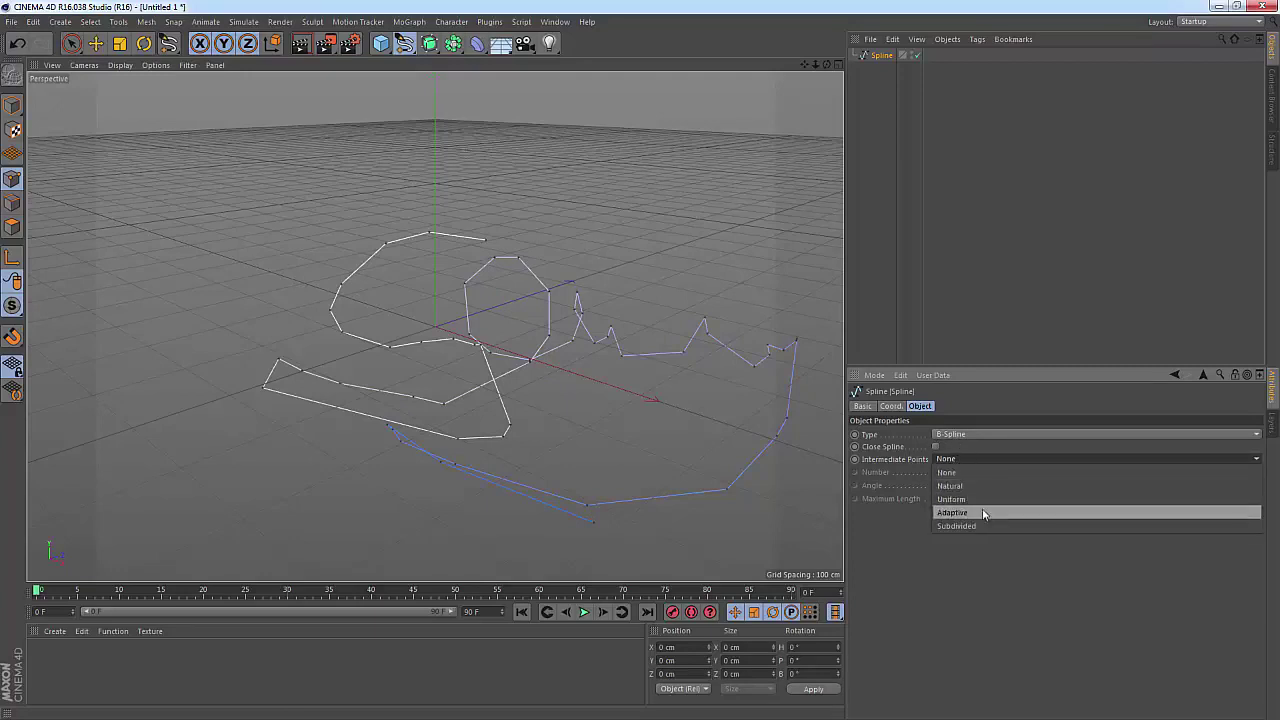
pyautogui.click(980, 524)
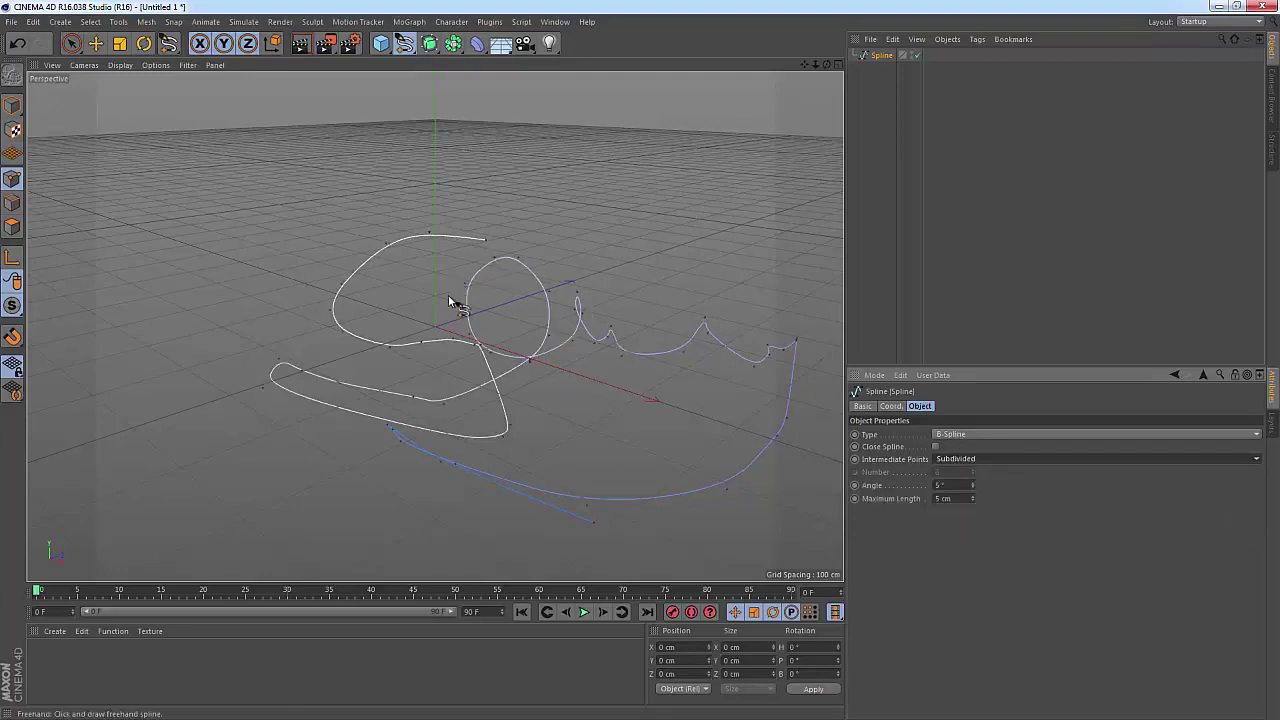
pyautogui.click(966, 459)
pyautogui.click(970, 511)
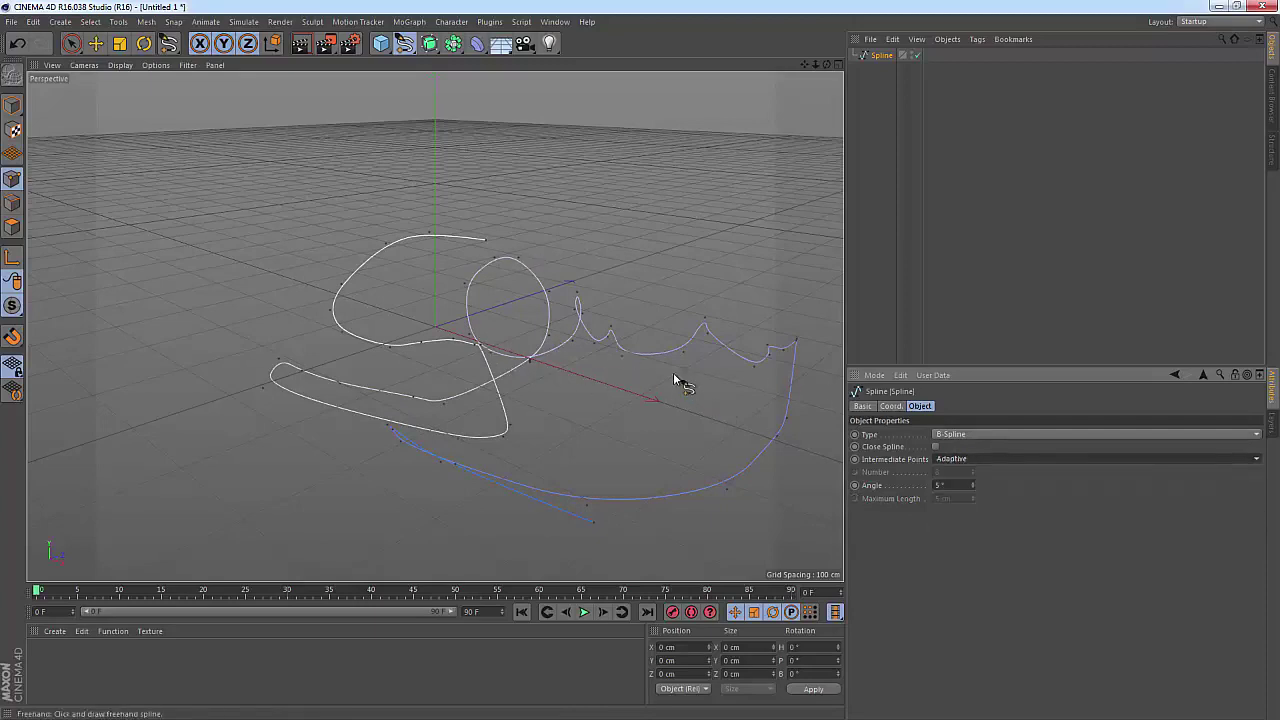
pyautogui.click(984, 459)
pyautogui.click(966, 526)
# Step: Use Subdivided with Angle 6°, raising Maximum Length to 27 cm then resetting it to 5 cm
pyautogui.click(972, 462)
pyautogui.click(969, 526)
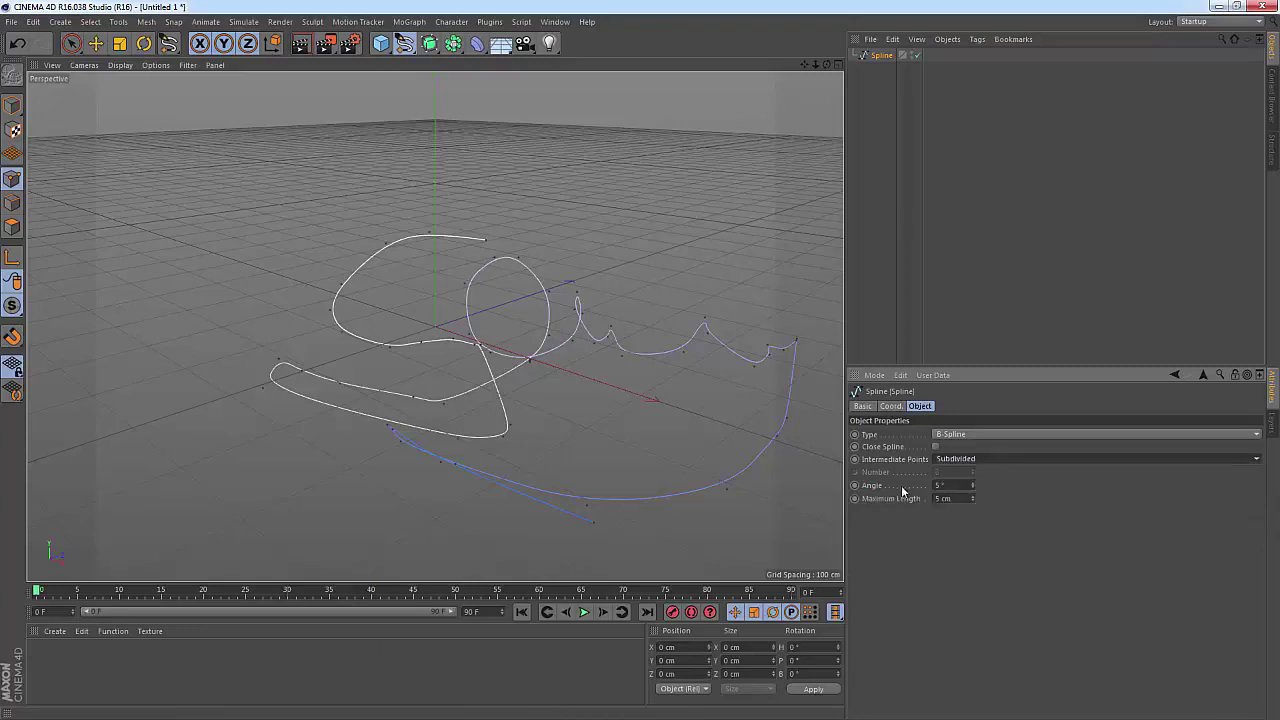
pyautogui.click(972, 484)
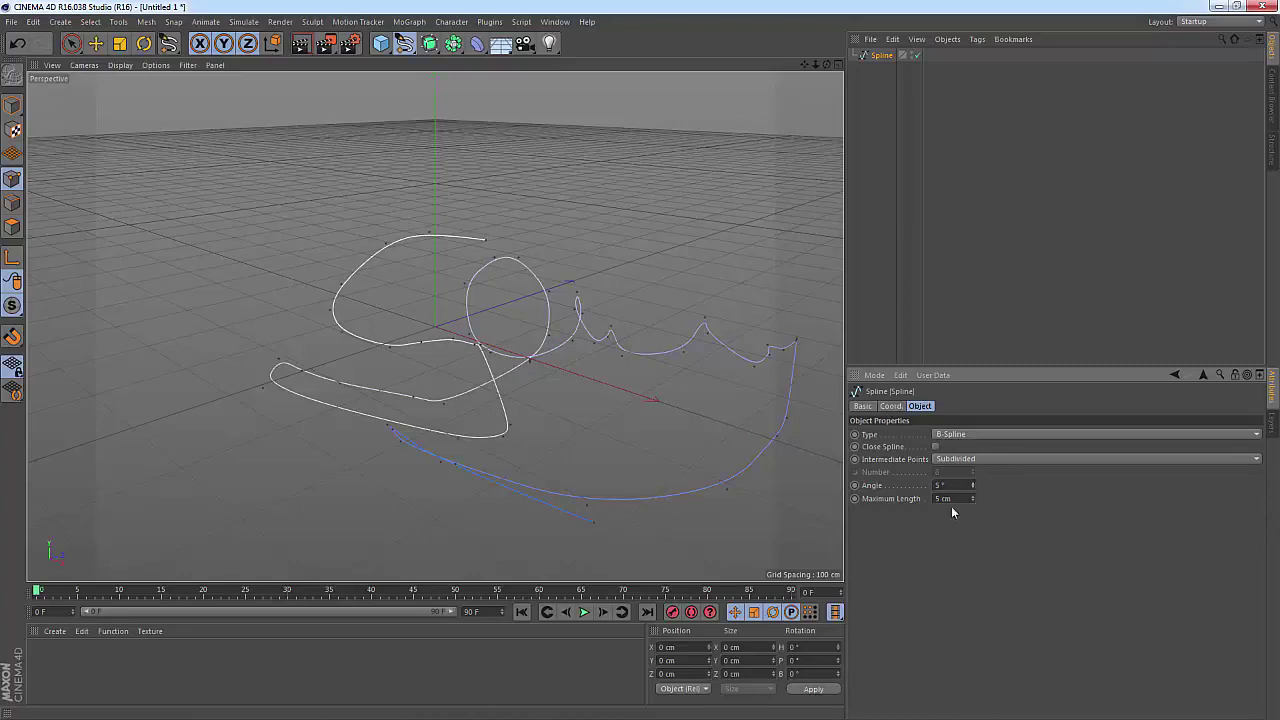
pyautogui.moveTo(972, 500); pyautogui.dragTo(972, 470)
pyautogui.rightClick(972, 498)
# Step: Switch intermediate points between None and Subdivided, end on None, and select the spline
pyautogui.click(950, 459)
pyautogui.click(948, 471)
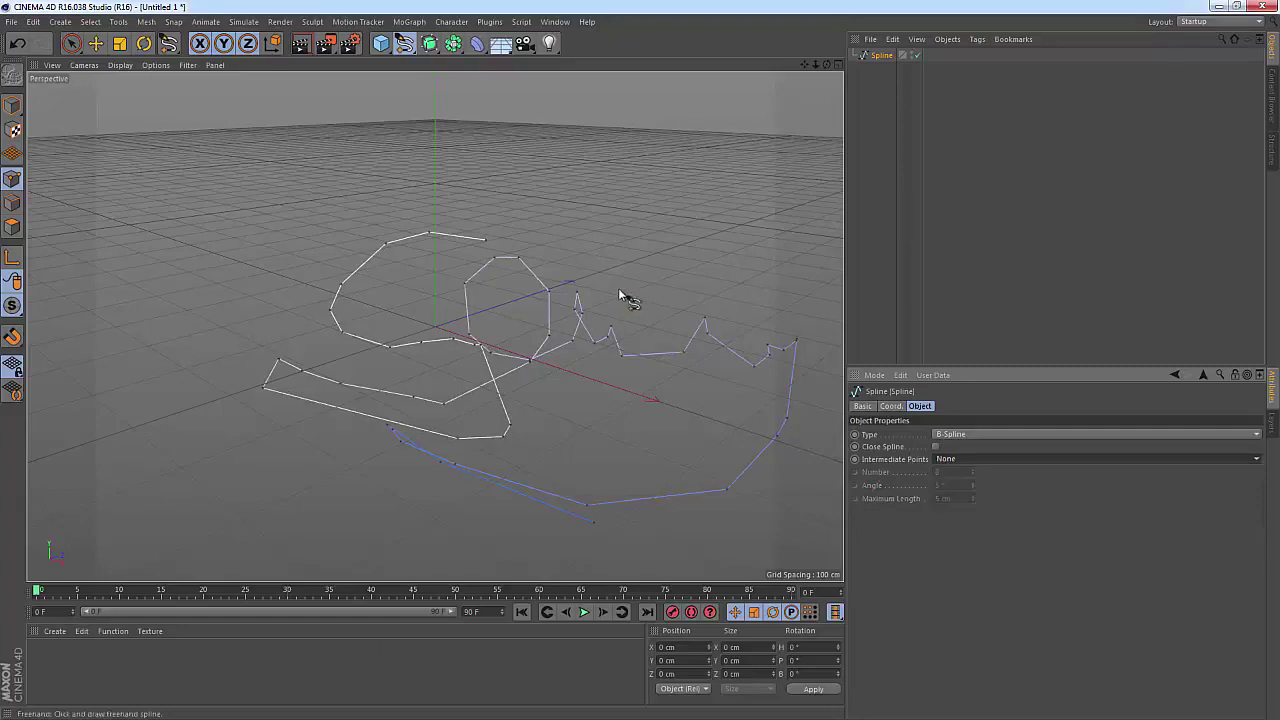
pyautogui.click(971, 458)
pyautogui.click(966, 526)
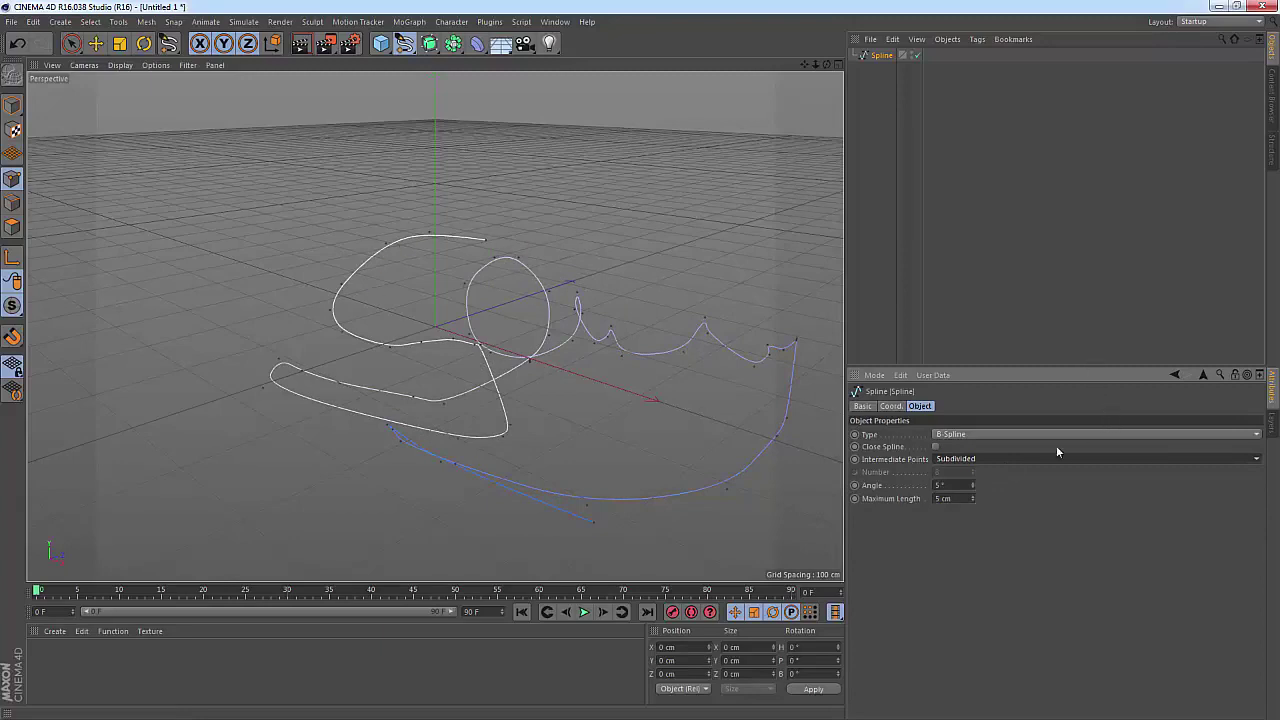
pyautogui.click(996, 458)
pyautogui.click(996, 471)
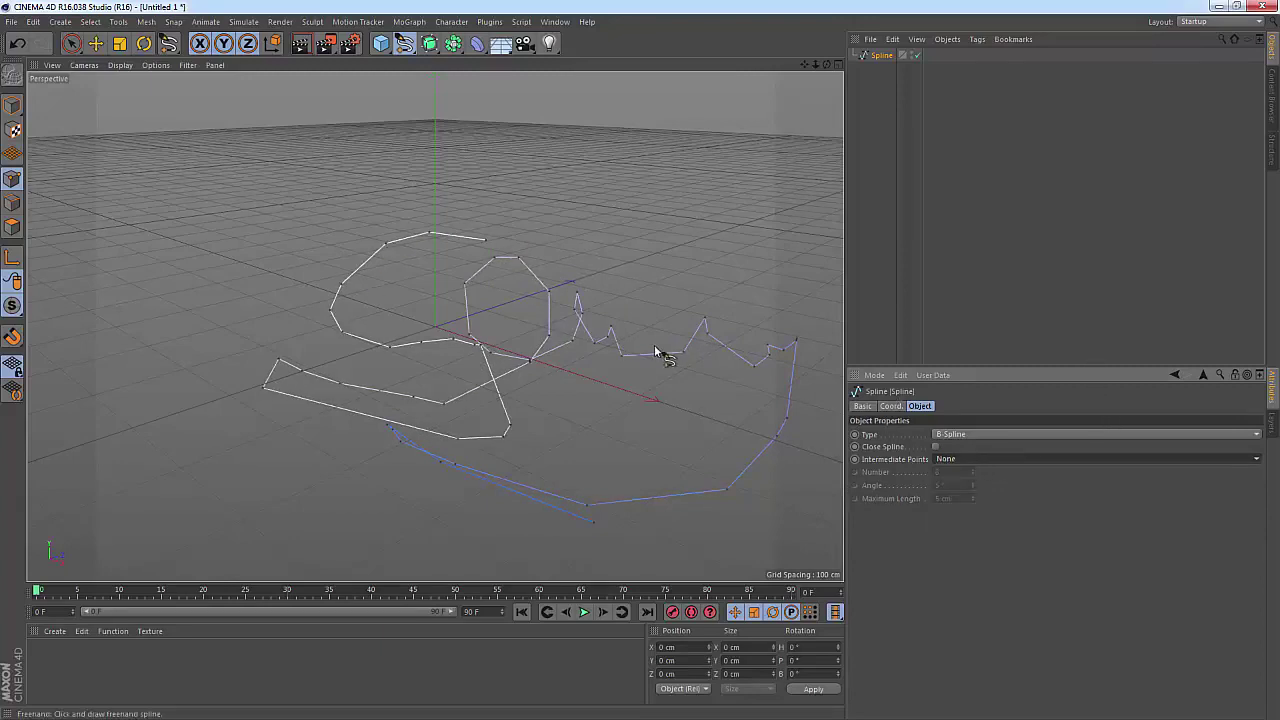
pyautogui.click(872, 55)
# Step: Delete the previous spline, then draw a freehand arc over the grid and close it
pyautogui.press('Delete')
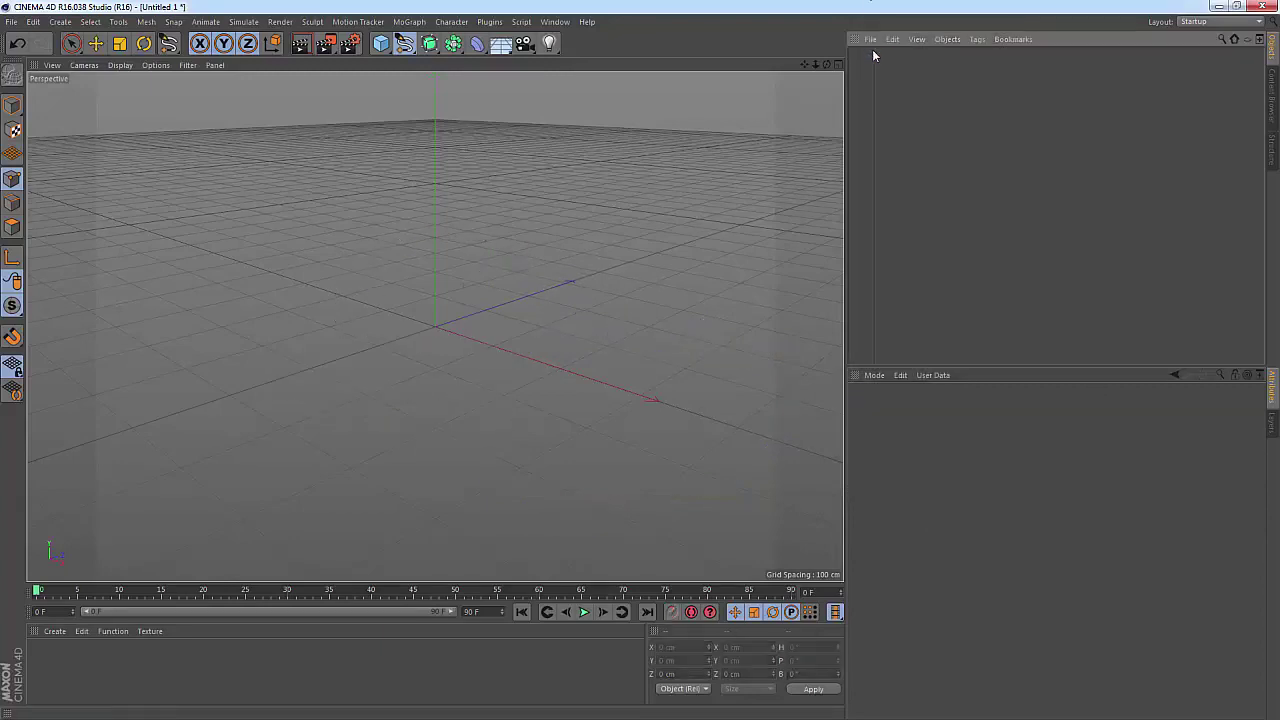
pyautogui.click(405, 43)
pyautogui.click(457, 57)
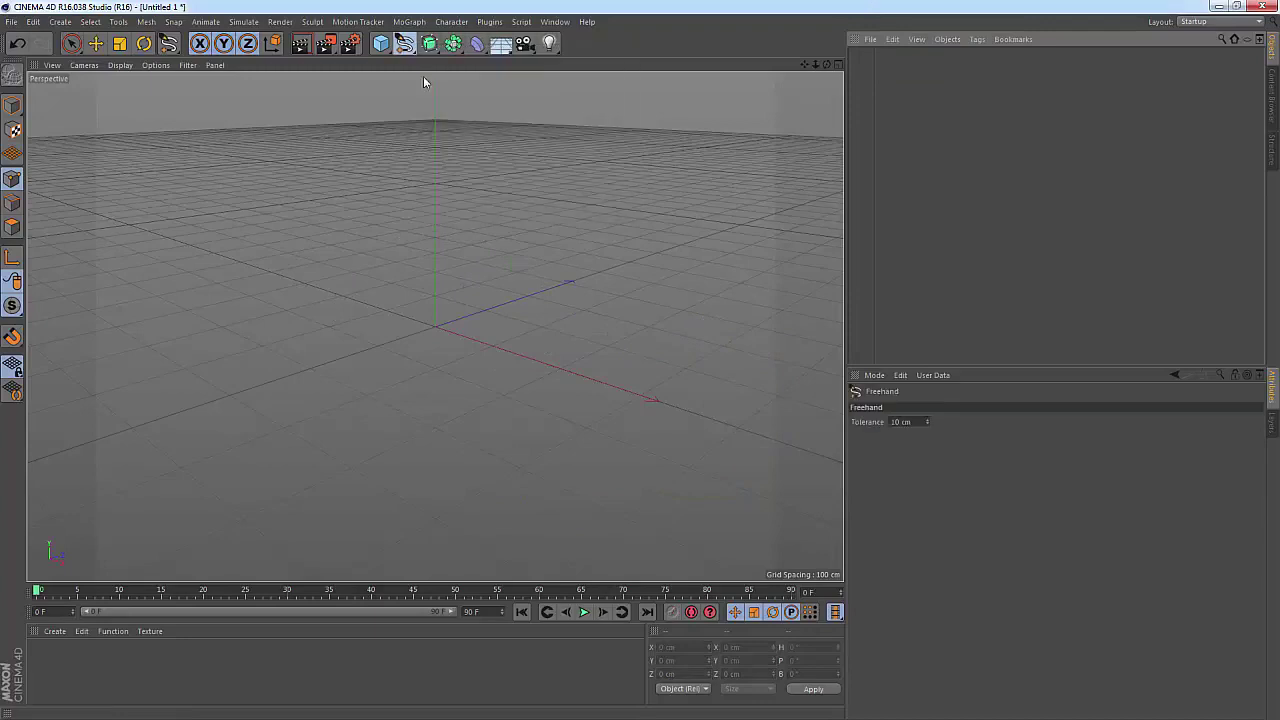
pyautogui.moveTo(247, 251); pyautogui.dragTo(638, 400)
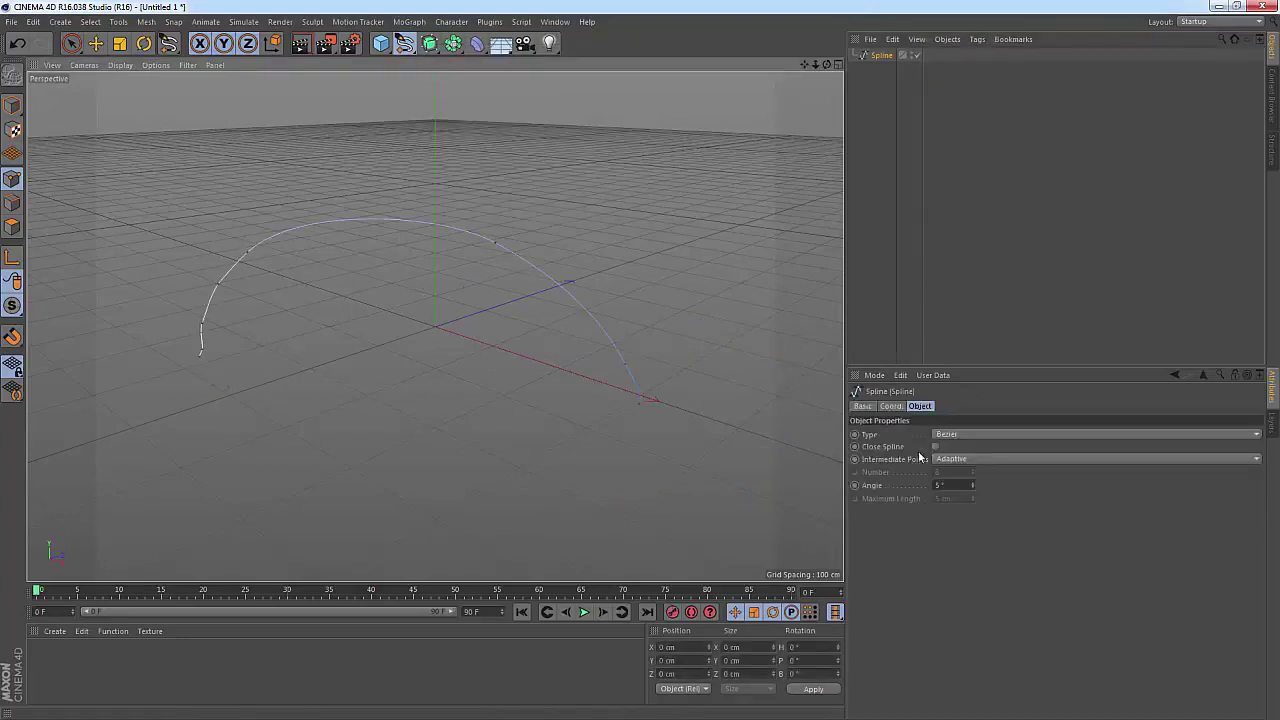
pyautogui.click(936, 446)
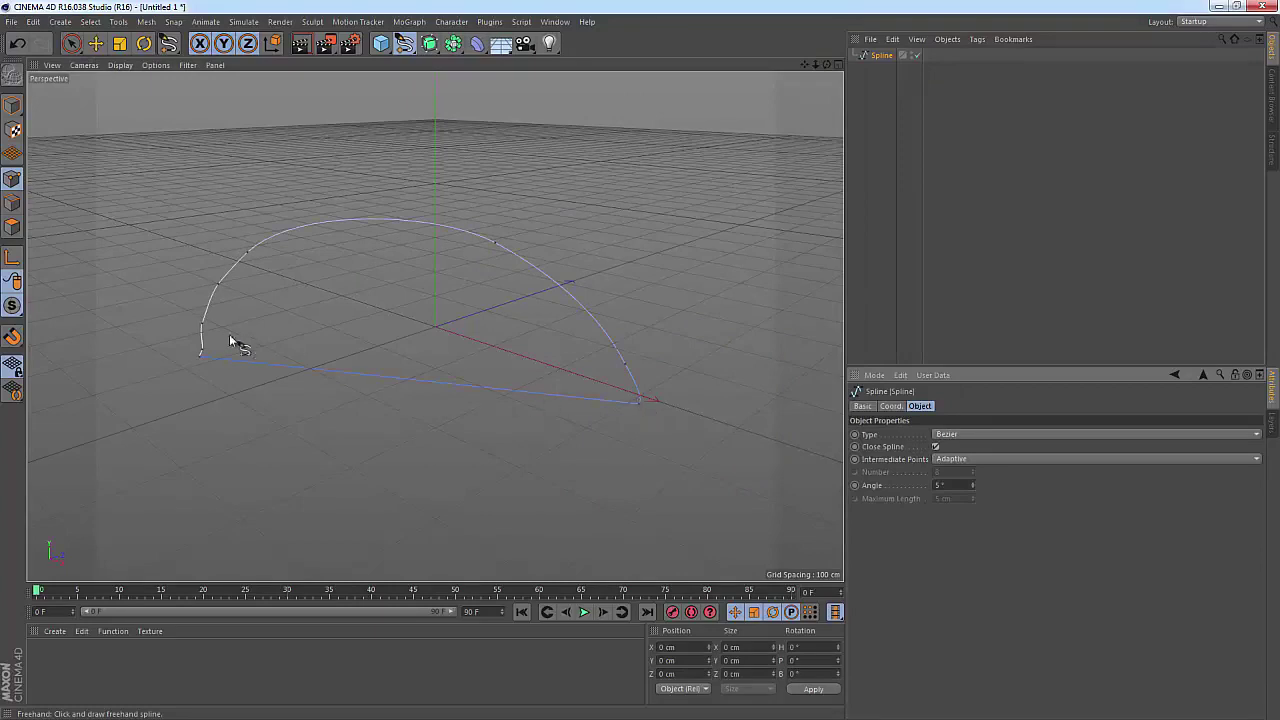
# Step: Set the spline Type to B-Spline and delete the stray Spline.1 stroke
pyautogui.click(966, 433)
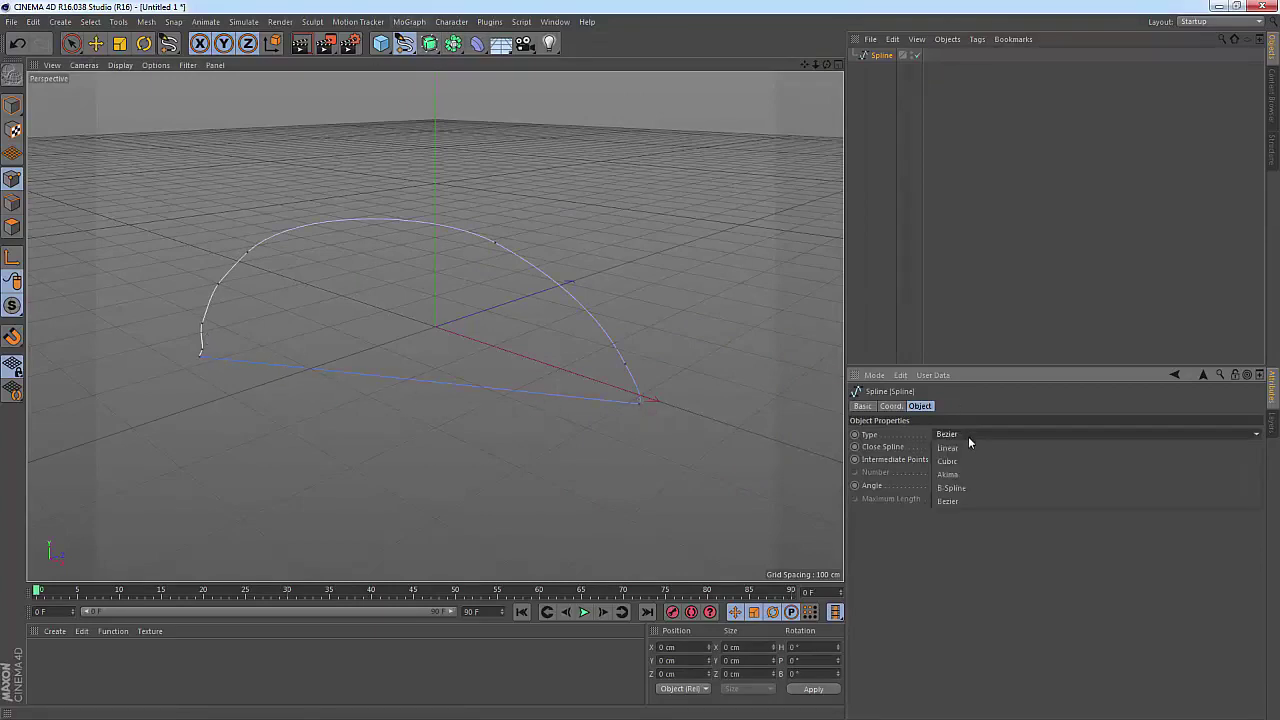
pyautogui.click(968, 488)
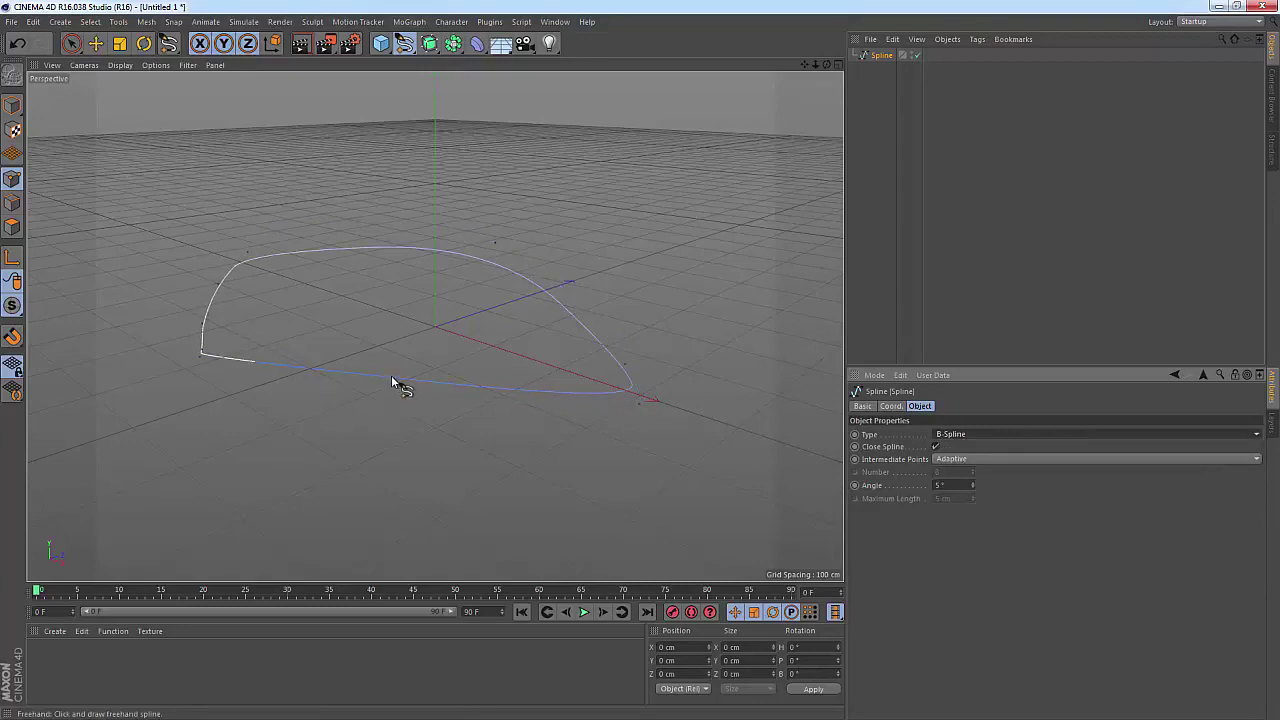
pyautogui.moveTo(391, 376); pyautogui.dragTo(382, 433)
pyautogui.press('e')
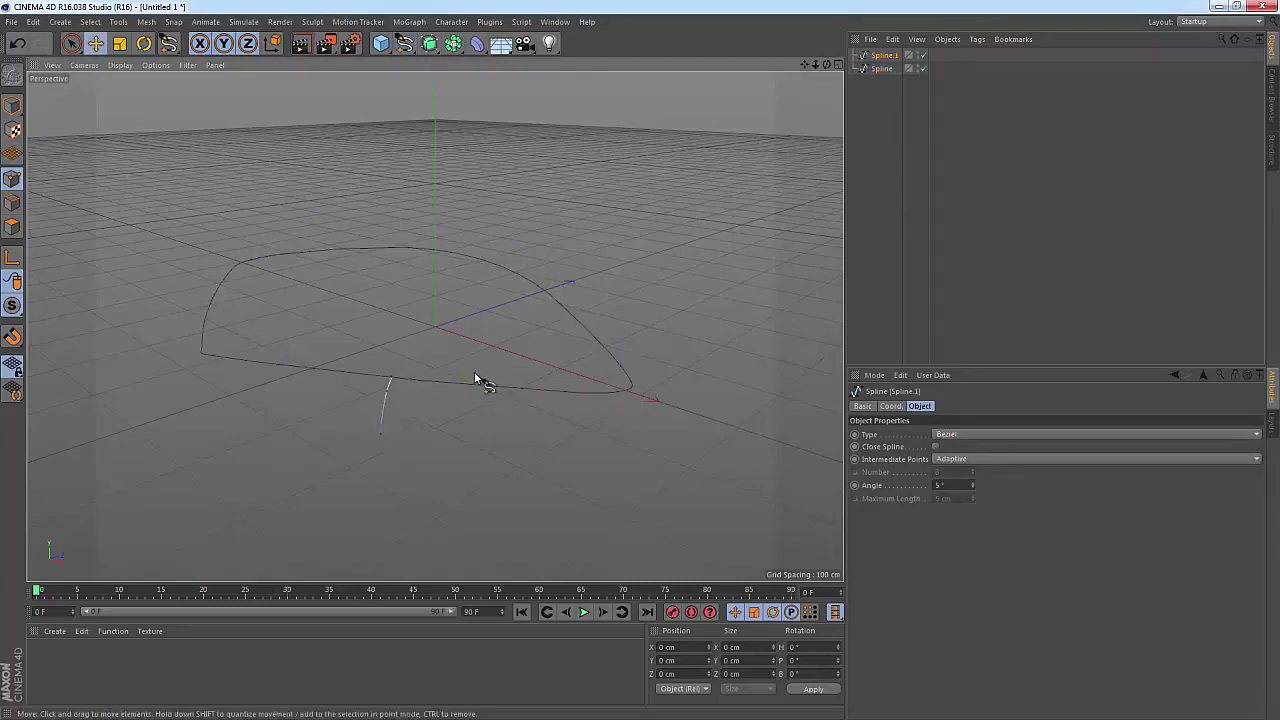
pyautogui.press('Delete')
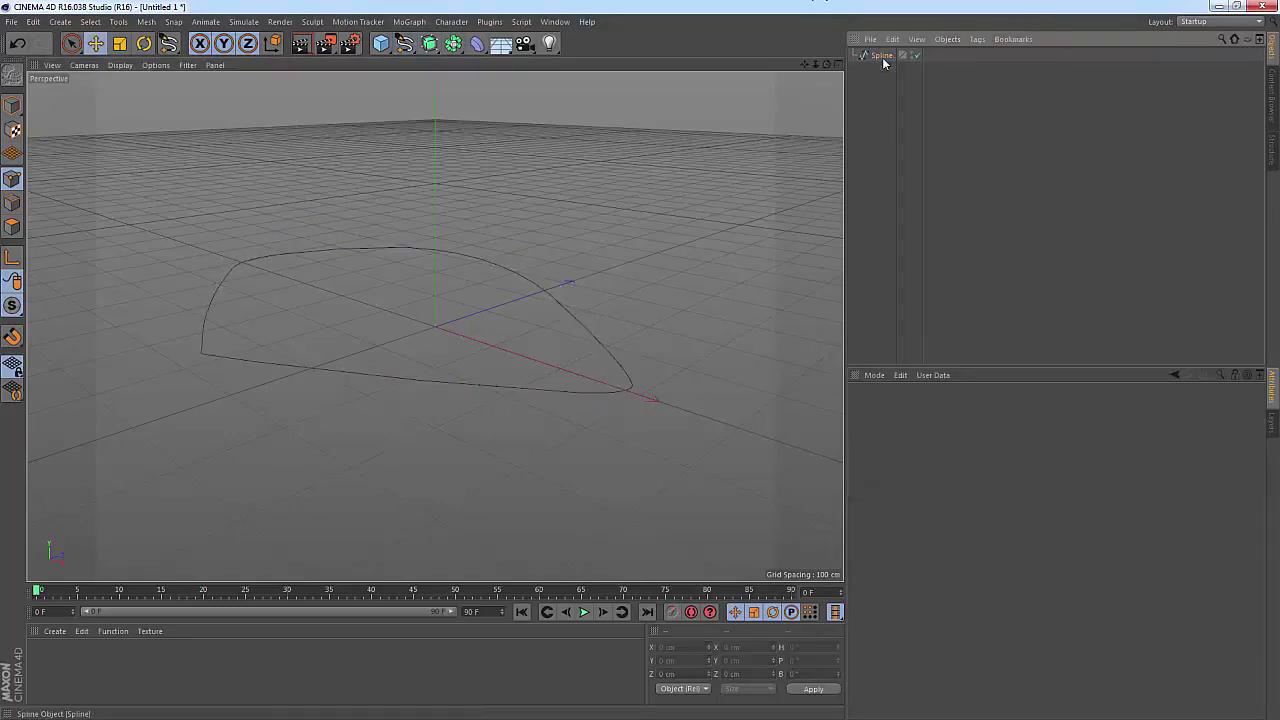
# Step: Select the closed B-Spline object Spline and delete it
pyautogui.click(880, 56)
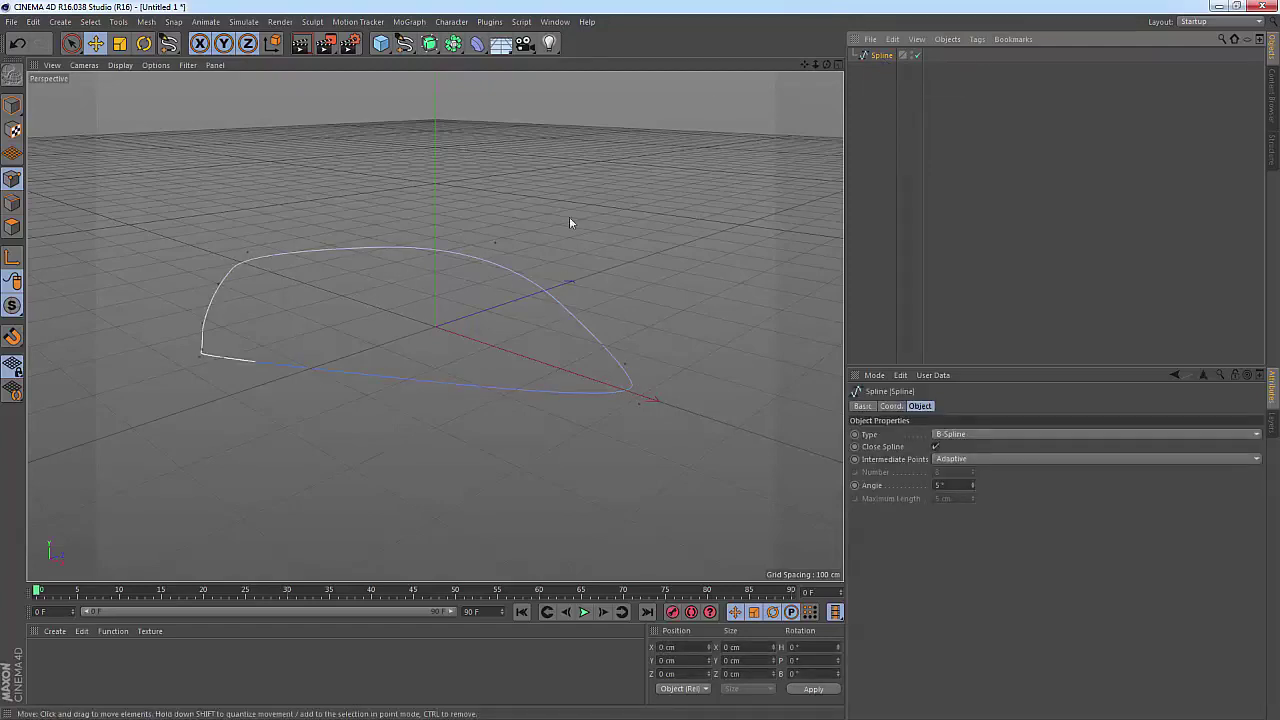
pyautogui.click(404, 43)
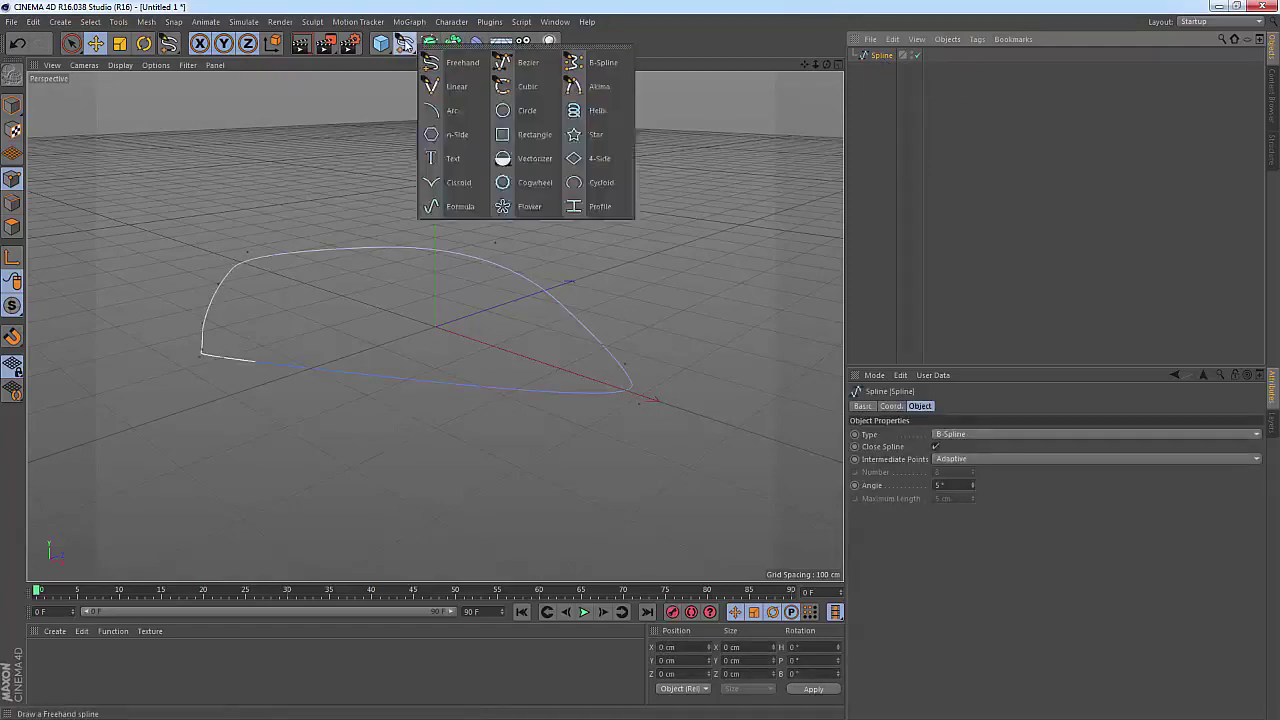
pyautogui.click(603, 63)
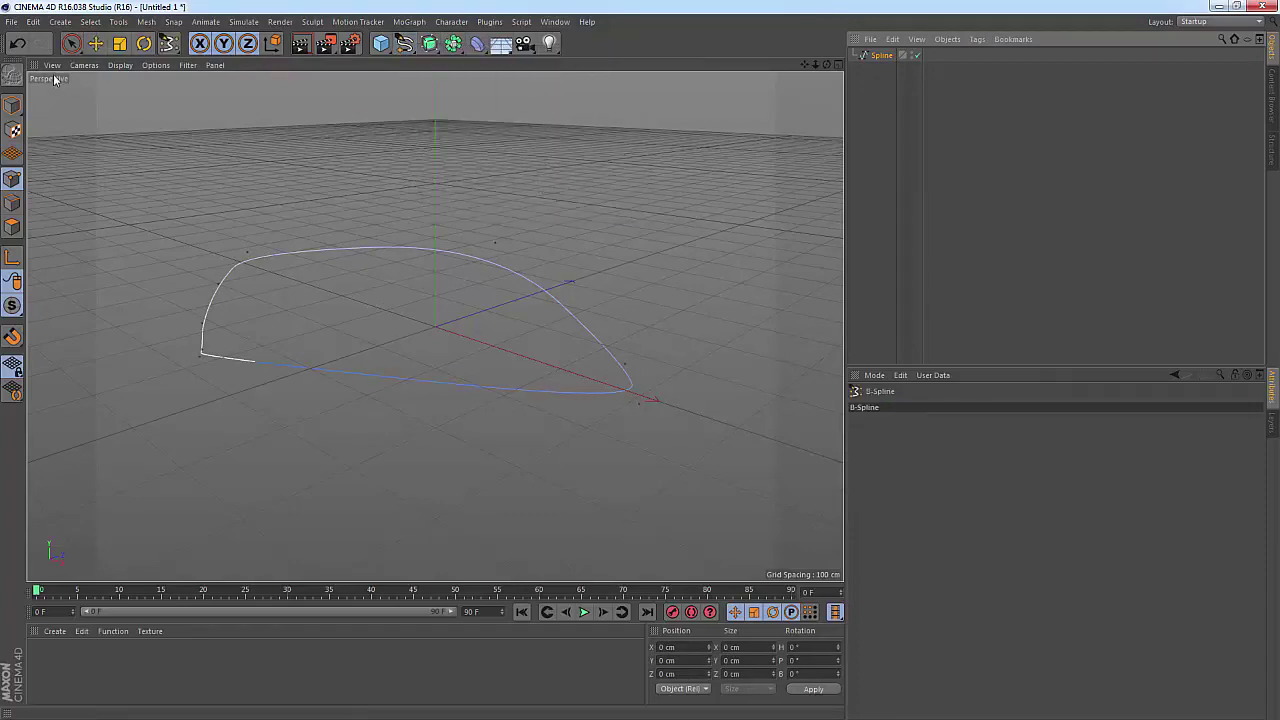
pyautogui.click(881, 56)
pyautogui.press('Delete')
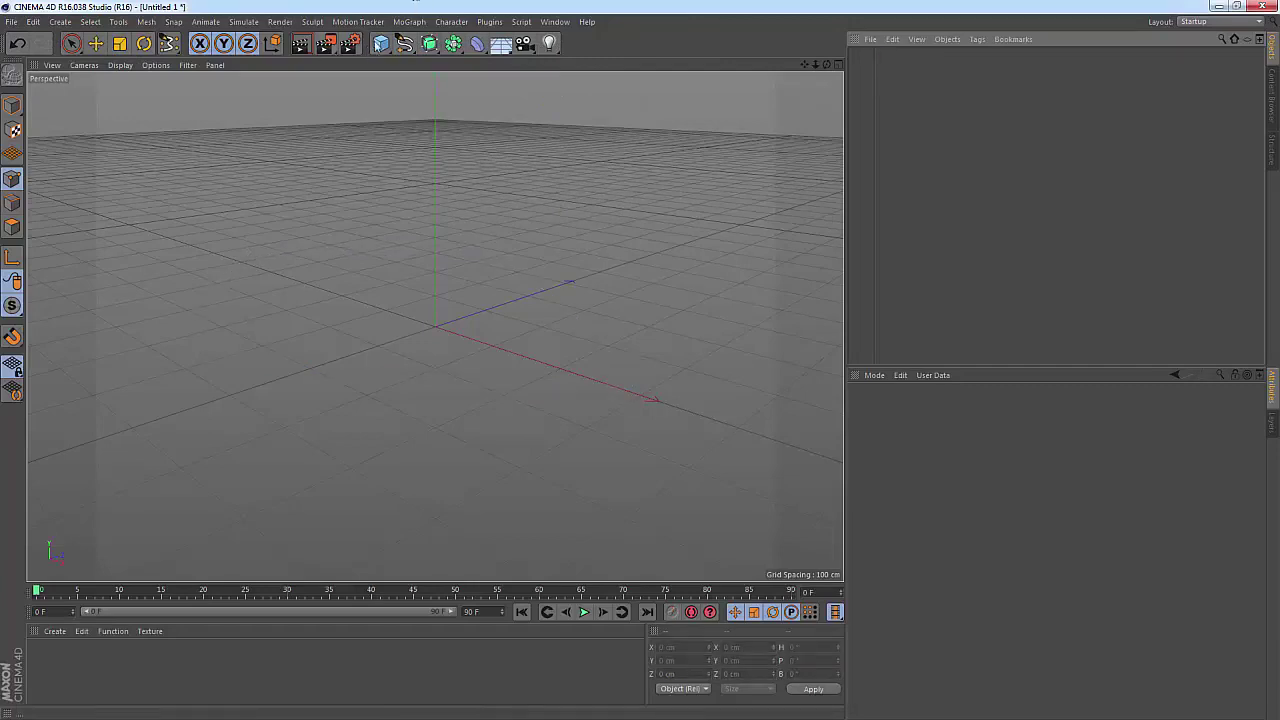
pyautogui.click(404, 45)
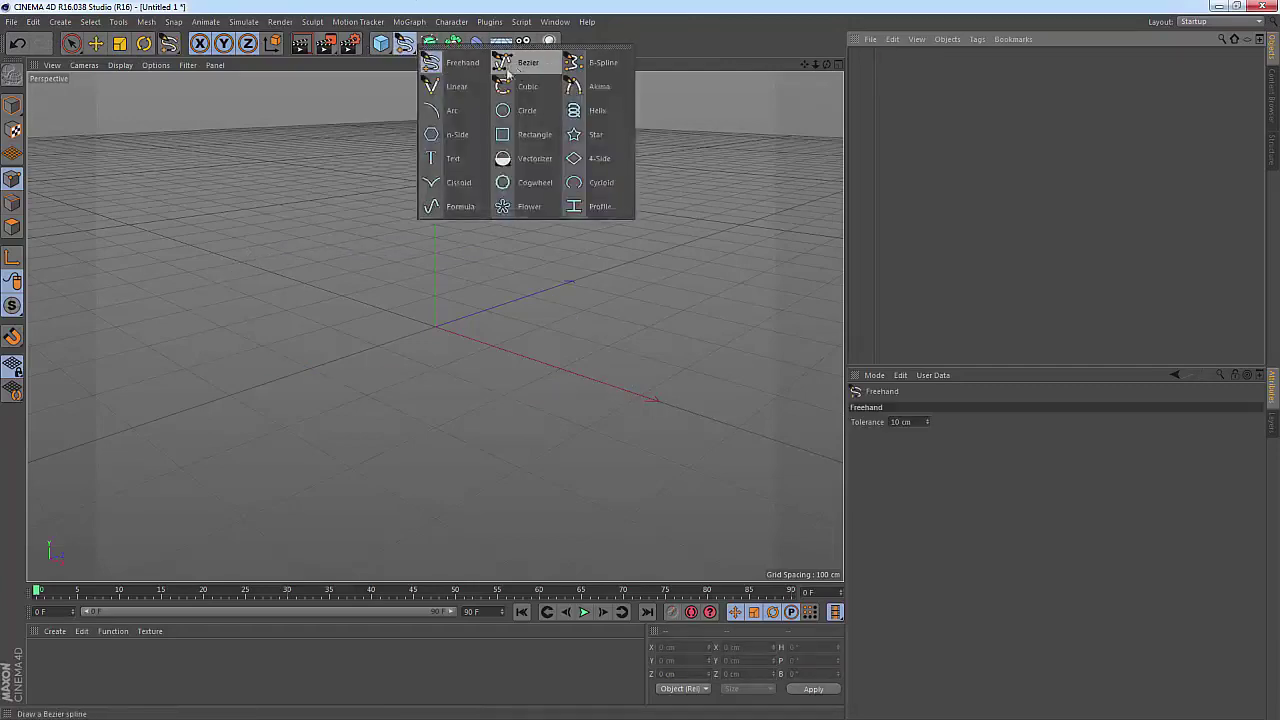
# Step: Draw an open three-point Bezier spline, pulling a tangent out at the third point
pyautogui.moveTo(404, 45); pyautogui.dragTo(515, 63)
pyautogui.click(138, 412)
pyautogui.click(505, 221)
pyautogui.moveTo(570, 366); pyautogui.dragTo(411, 433)
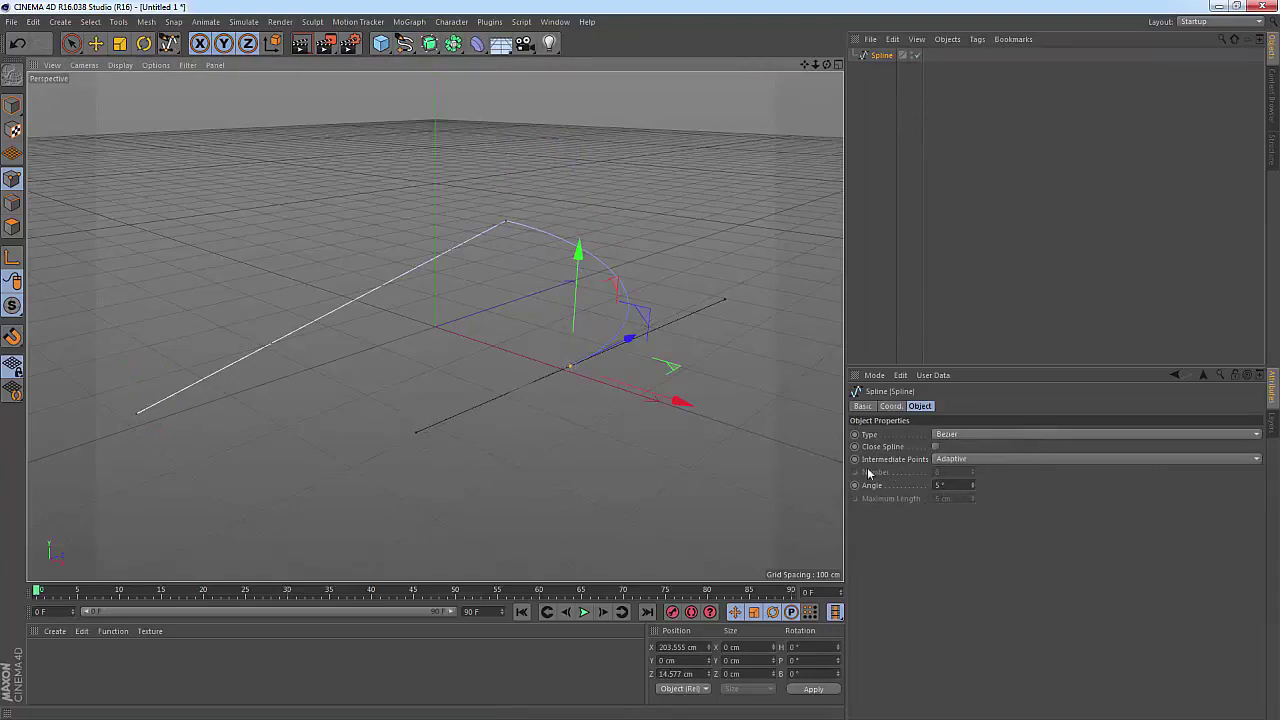
# Step: Switch the spline Type to Linear, then Cubic, then Akima
pyautogui.click(965, 433)
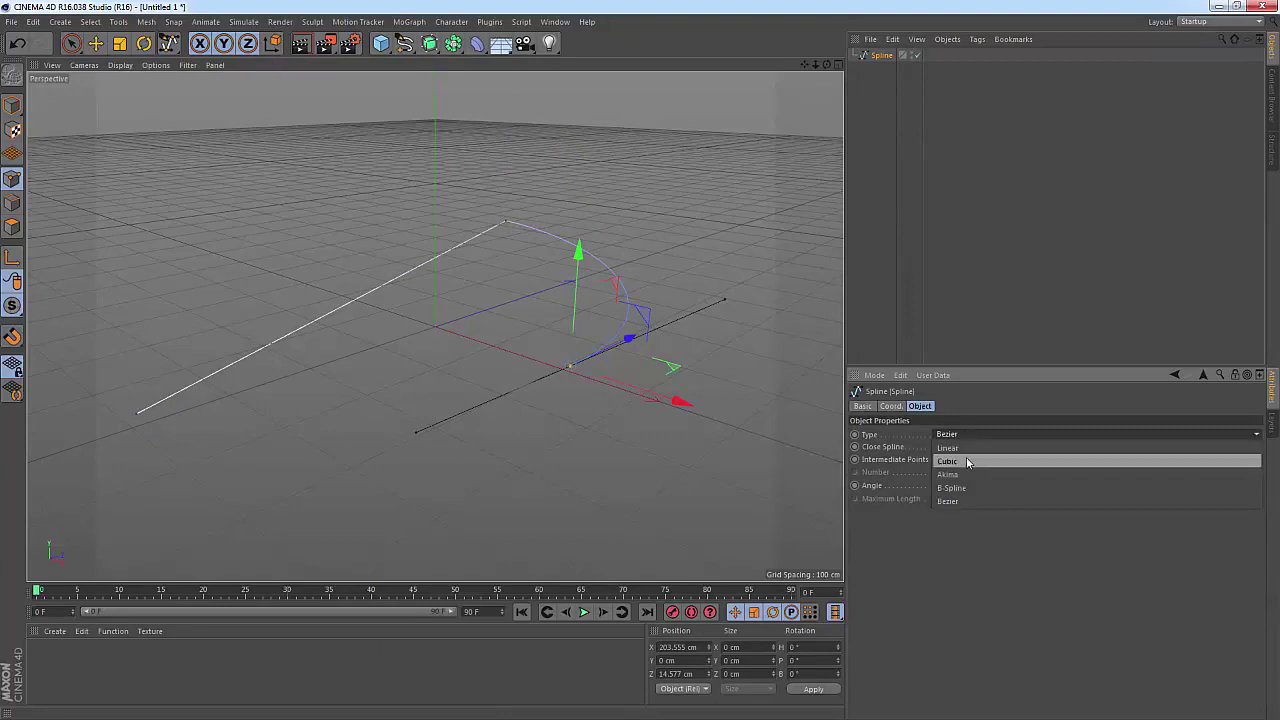
pyautogui.click(968, 447)
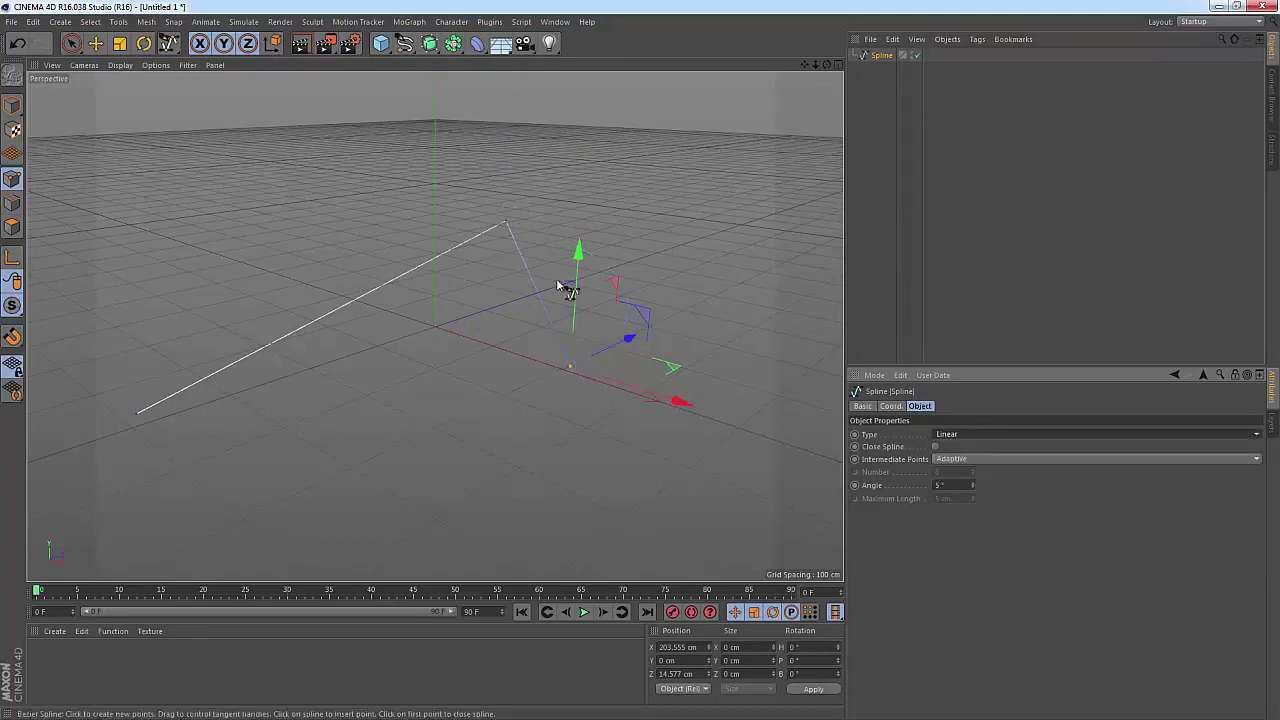
pyautogui.click(961, 437)
pyautogui.click(974, 462)
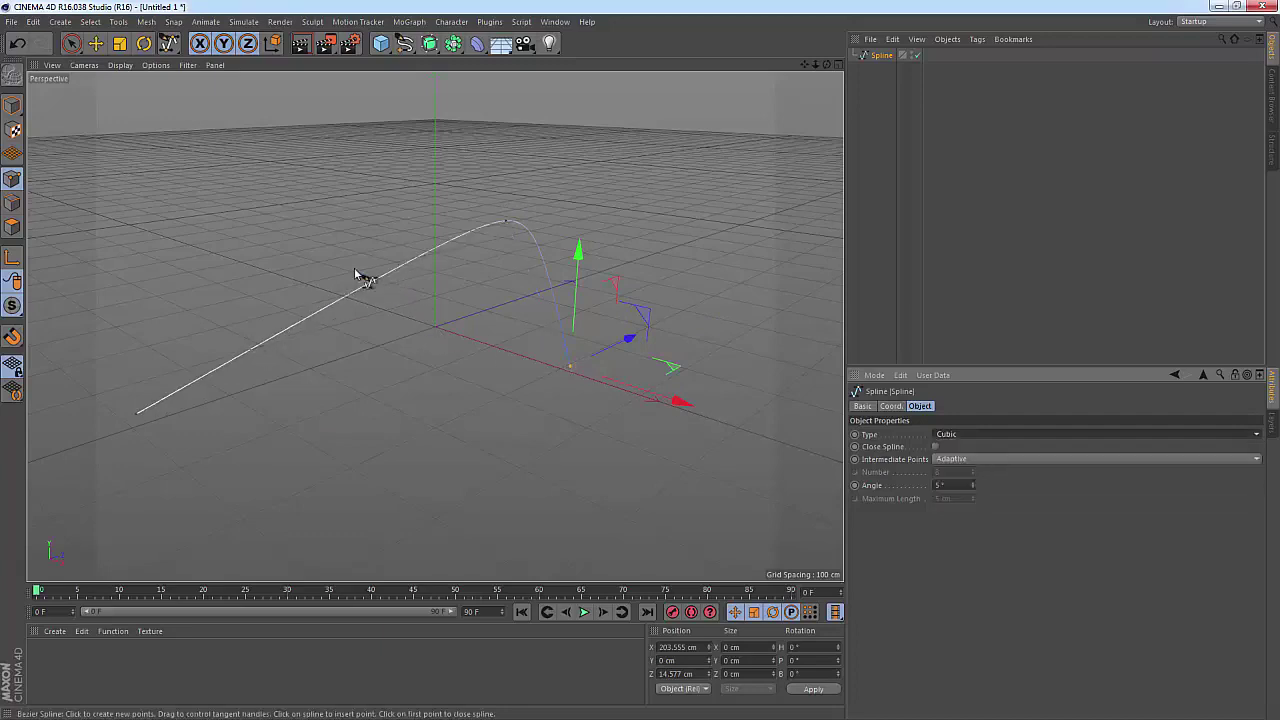
pyautogui.click(936, 433)
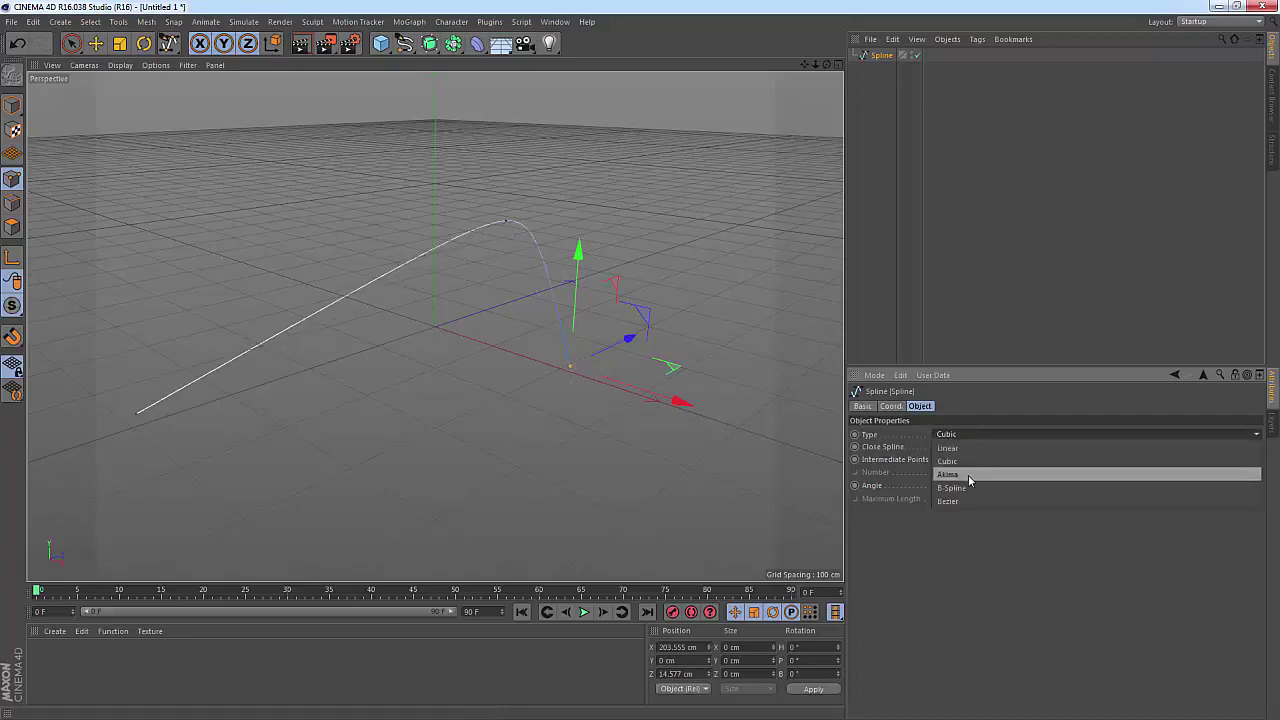
pyautogui.click(968, 475)
# Step: Change the Type to B-Spline, then back to Bezier, and delete the spline
pyautogui.click(985, 435)
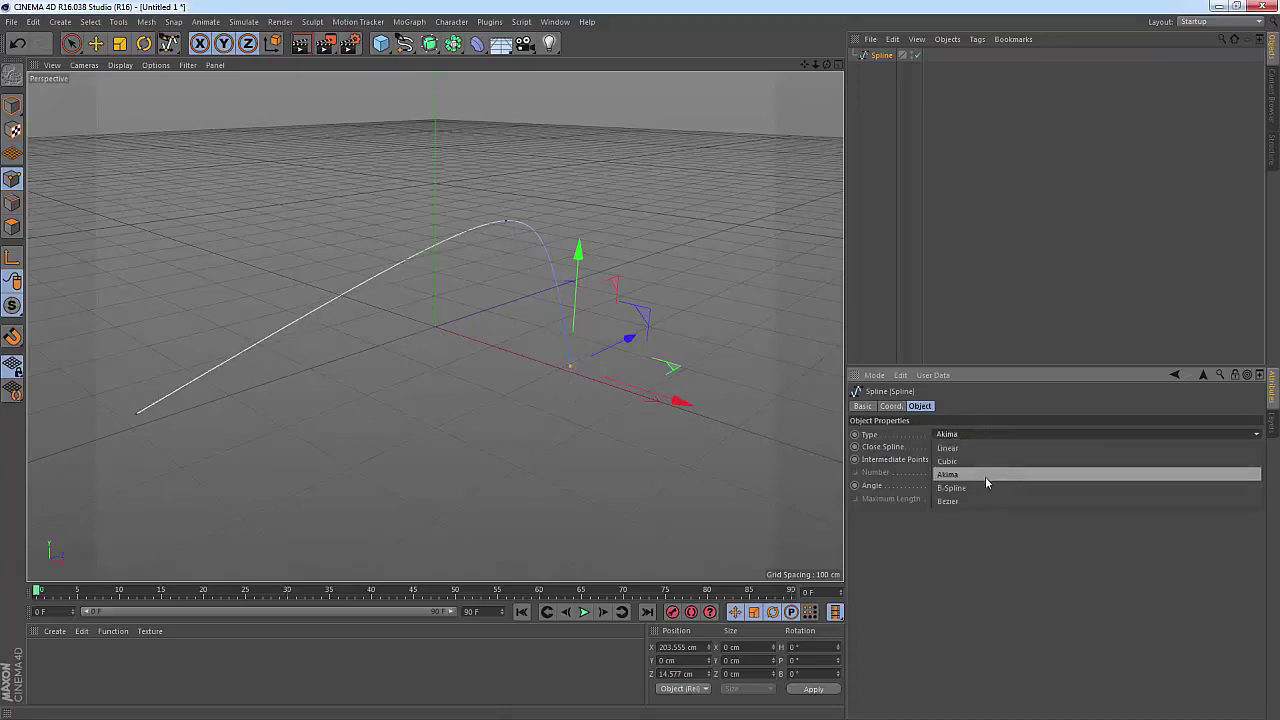
pyautogui.click(985, 476)
pyautogui.click(984, 432)
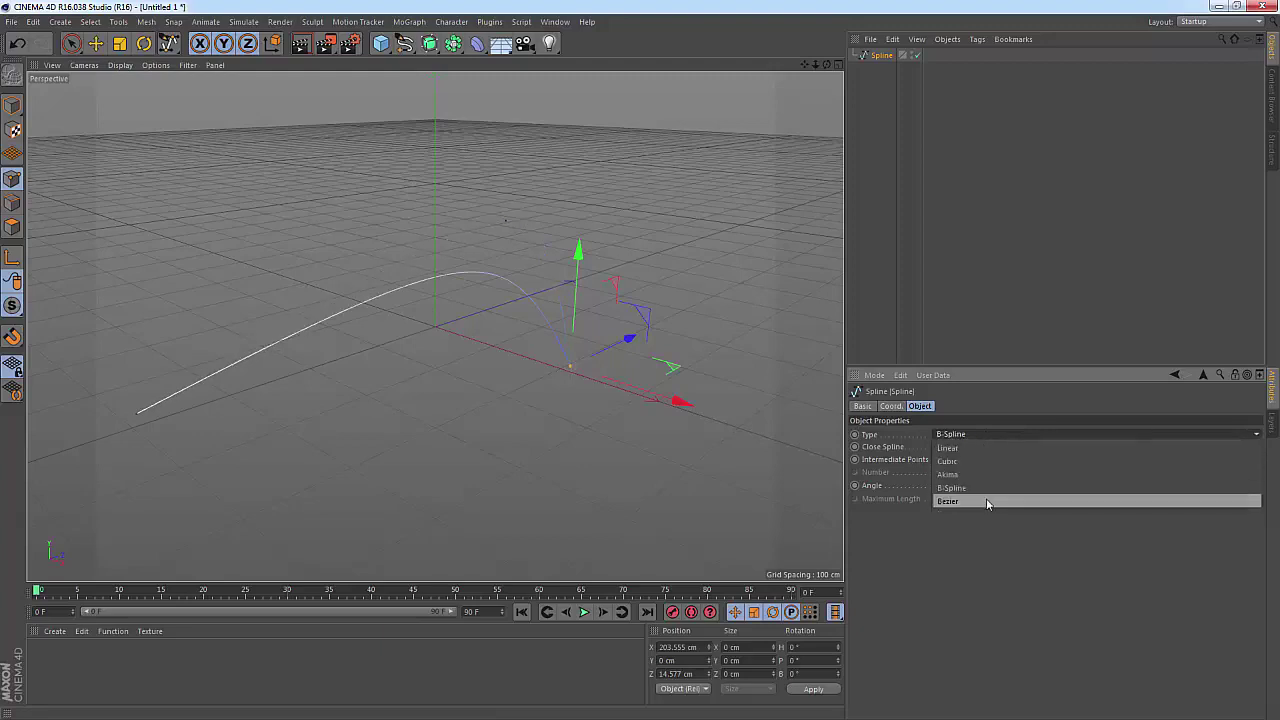
pyautogui.click(986, 498)
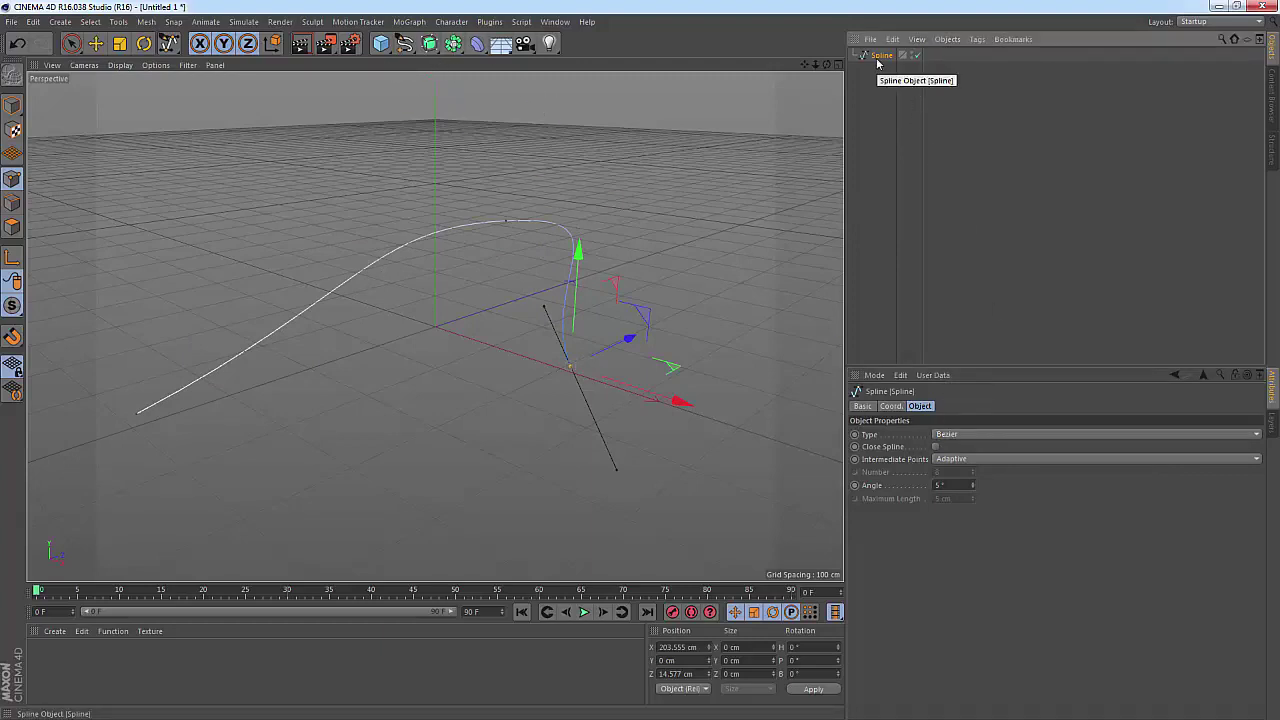
pyautogui.press('Delete')
pyautogui.click(404, 45)
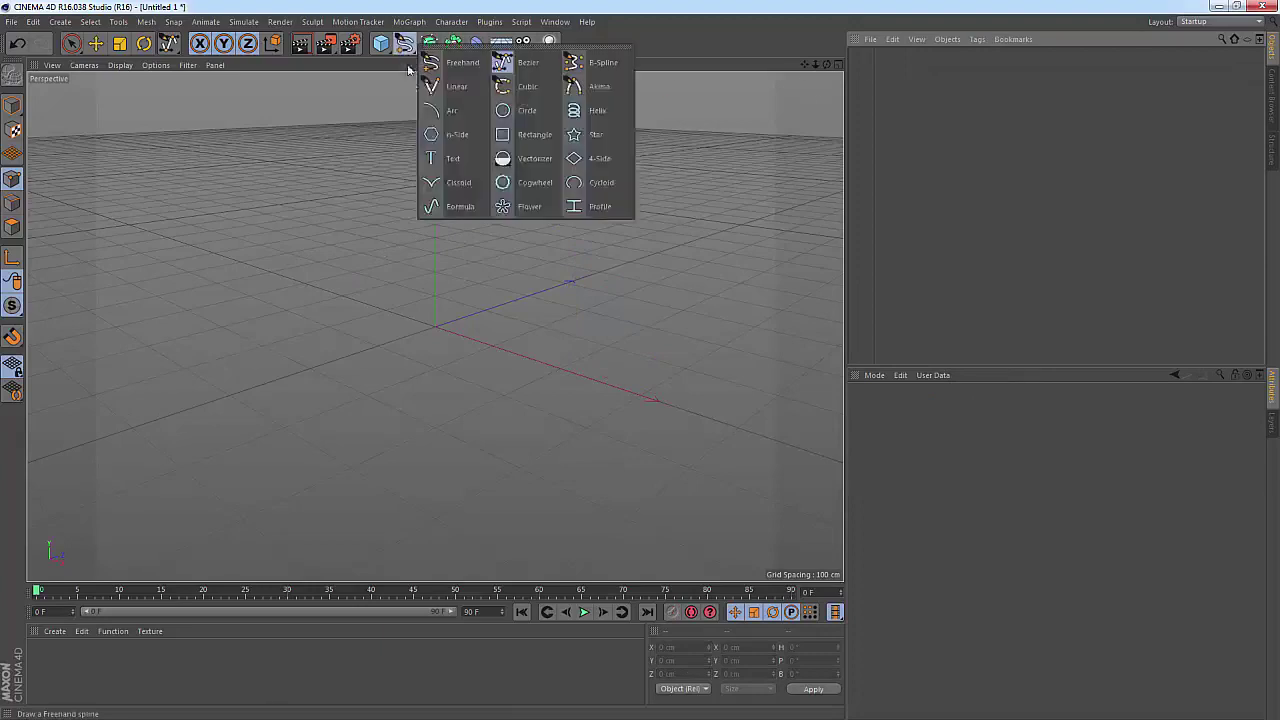